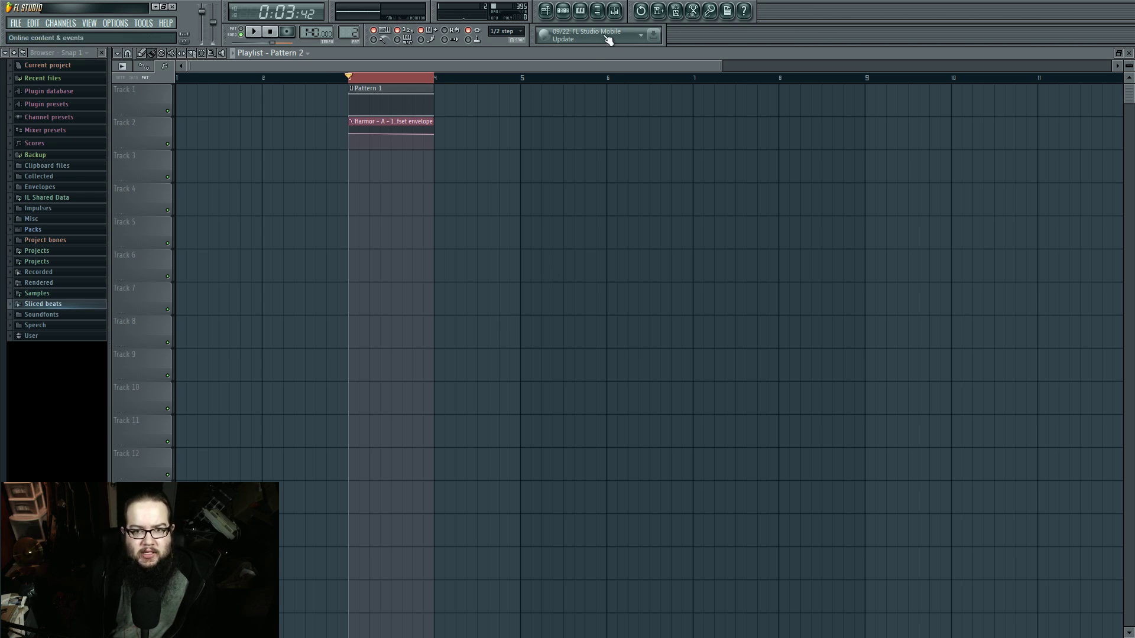
Step: Play back the looped third bar of the playlist arrangement
{"action": "left_click", "coordinate": [615, 12]}
{"action": "left_click", "coordinate": [615, 11]}
{"action": "key", "text": "space"}
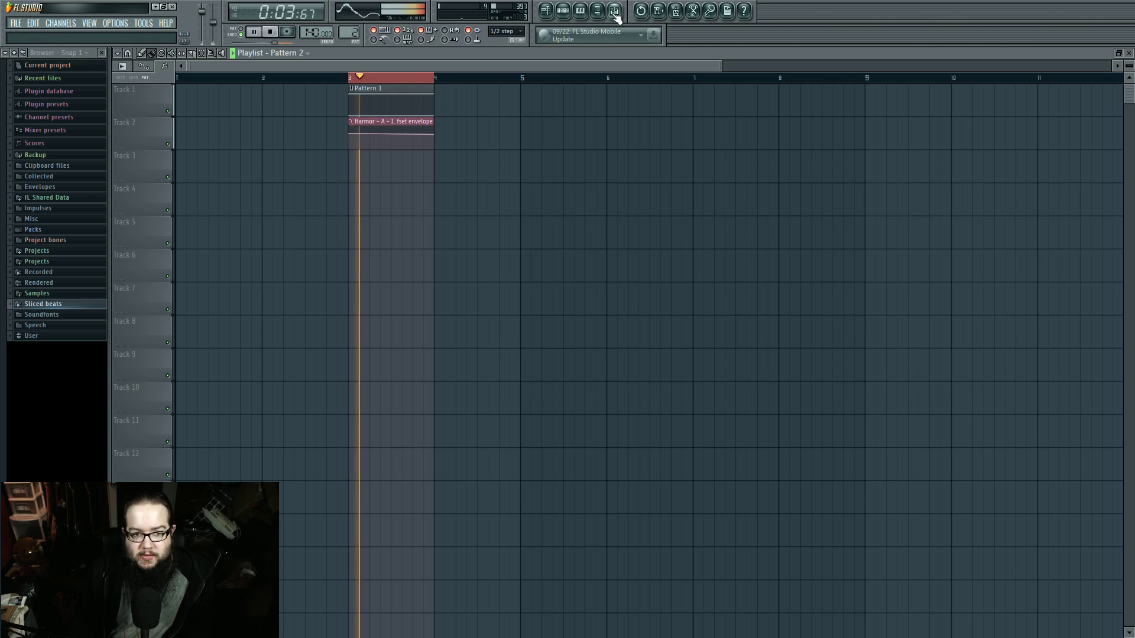
Step: Show the mixer and the step sequencer, placing the step sequencer clear of the mixer's effect slots
{"action": "left_click", "coordinate": [615, 12]}
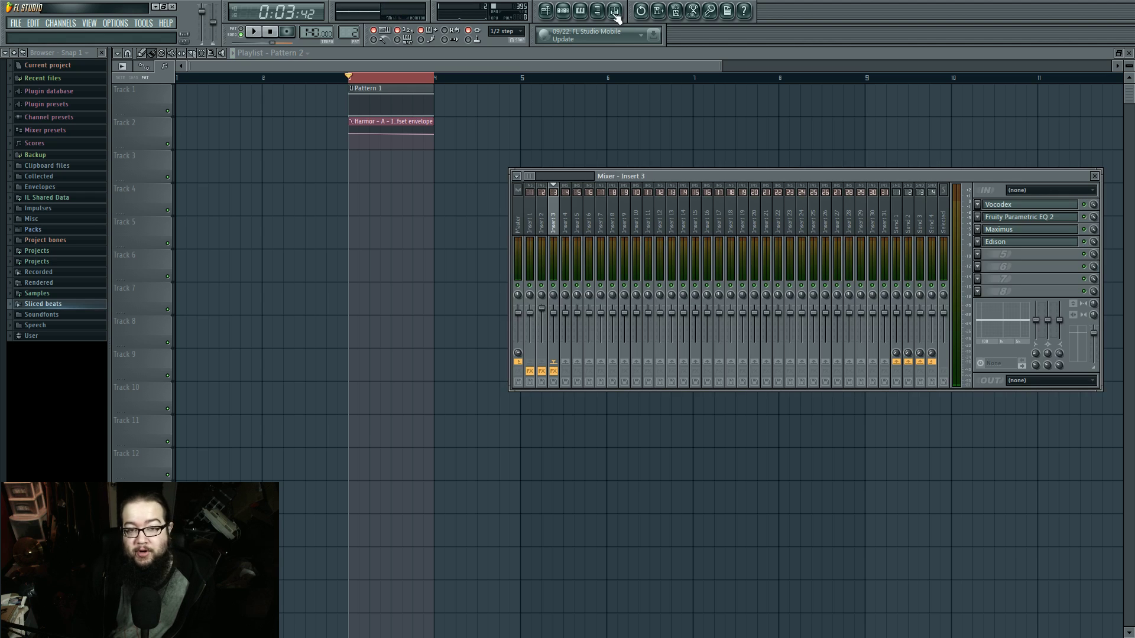
{"action": "left_click", "coordinate": [564, 10]}
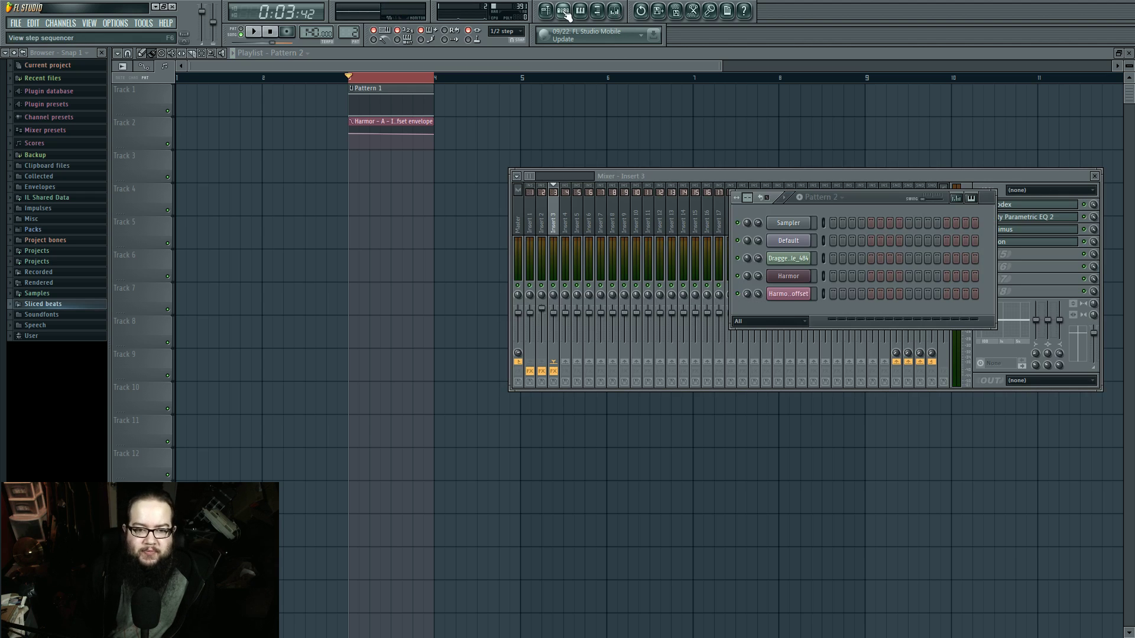
{"action": "left_click_drag", "start_coordinate": [865, 197], "coordinate": [555, 356]}
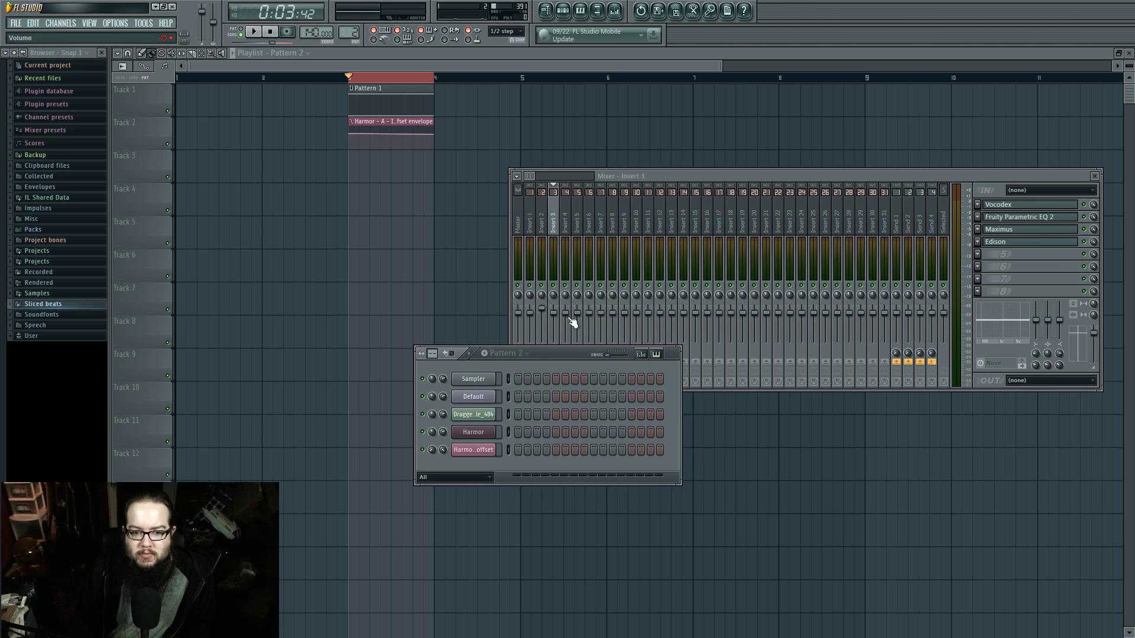
Step: Open the Default channel's Sytrus synth and examine operators 1 and 2 and their FM matrix routing
{"action": "left_click", "coordinate": [488, 395]}
{"action": "left_click_drag", "start_coordinate": [511, 260], "coordinate": [480, 243]}
{"action": "left_click", "coordinate": [473, 312]}
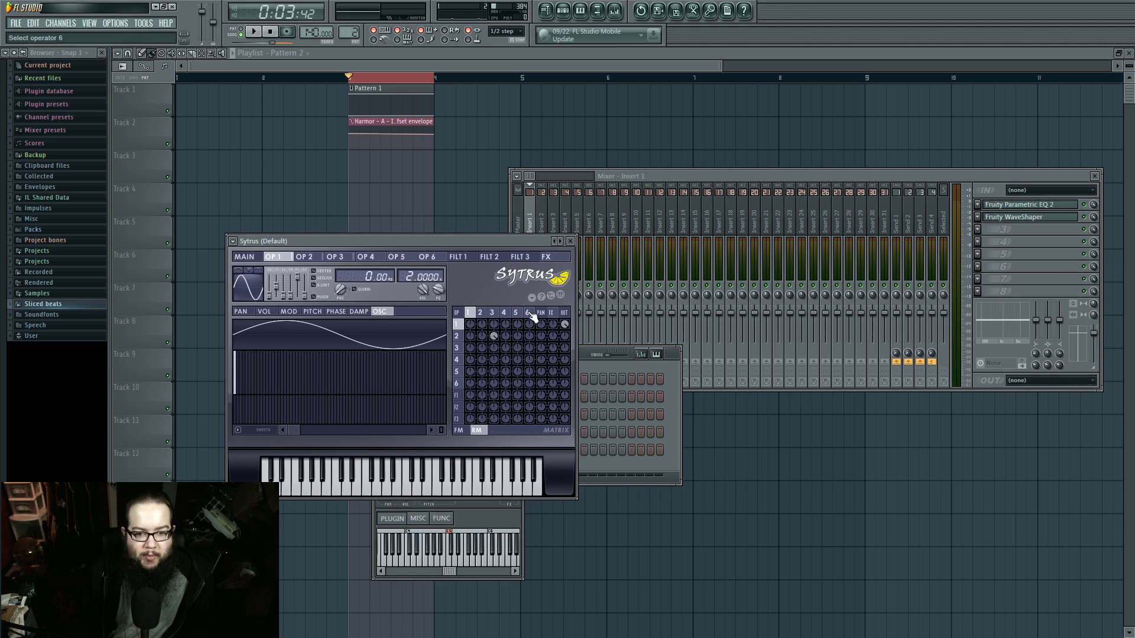
{"action": "left_click", "coordinate": [487, 312]}
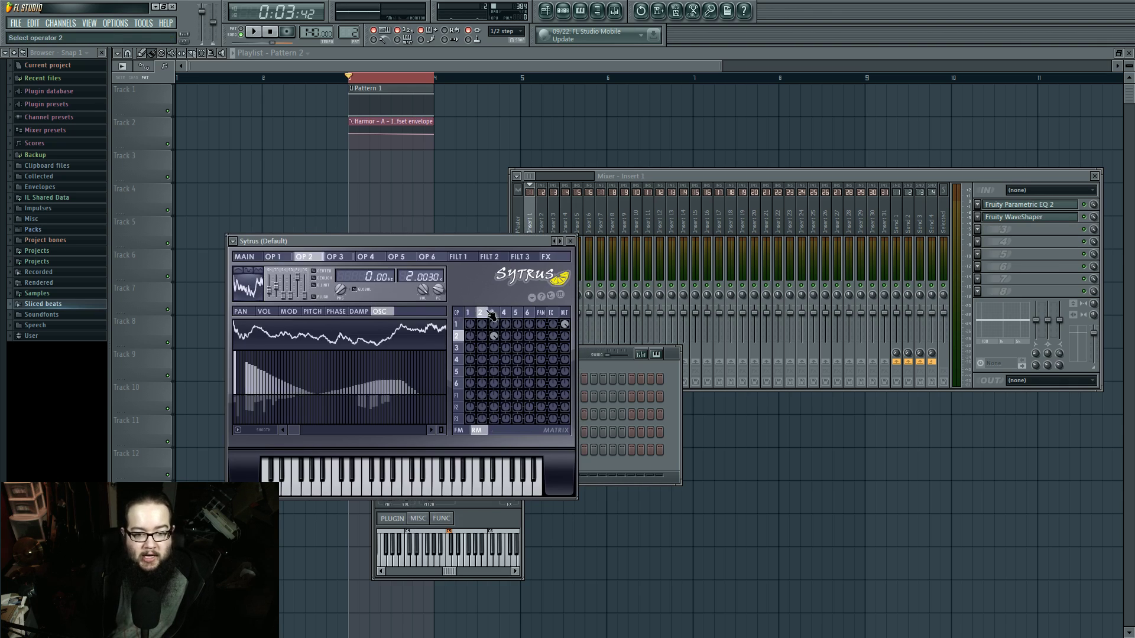
{"action": "left_click", "coordinate": [459, 430]}
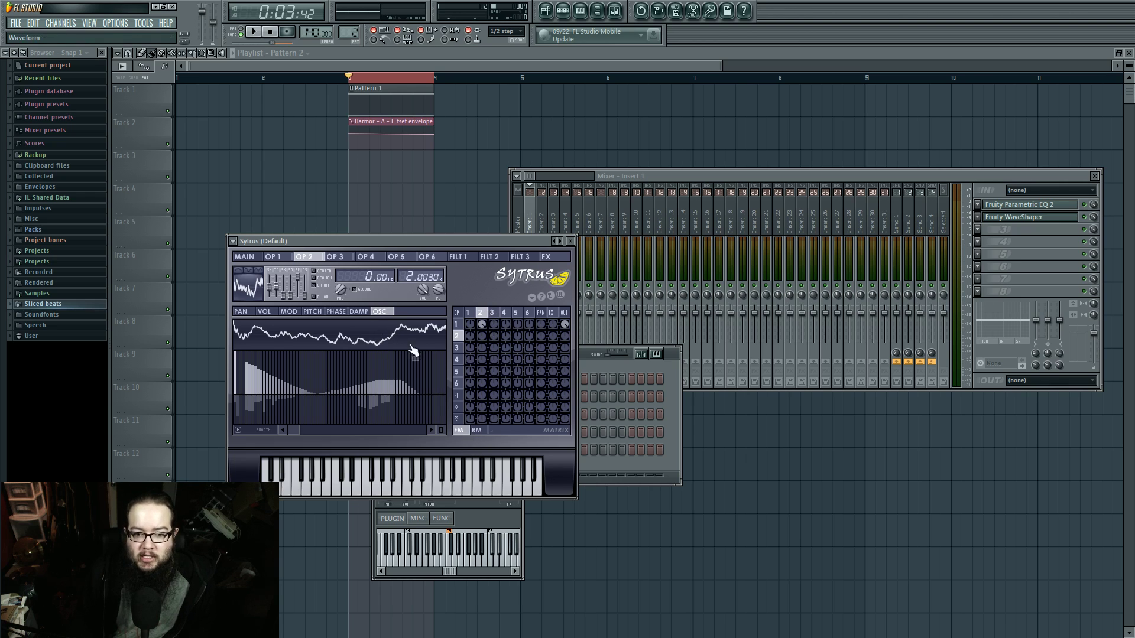
Step: Inspect the oscillators of Sytrus operators 3 and 4, and look through operator 2's harmonics
{"action": "left_click", "coordinate": [492, 312]}
{"action": "left_click", "coordinate": [504, 312]}
{"action": "left_click_drag", "start_coordinate": [269, 296], "coordinate": [269, 296]}
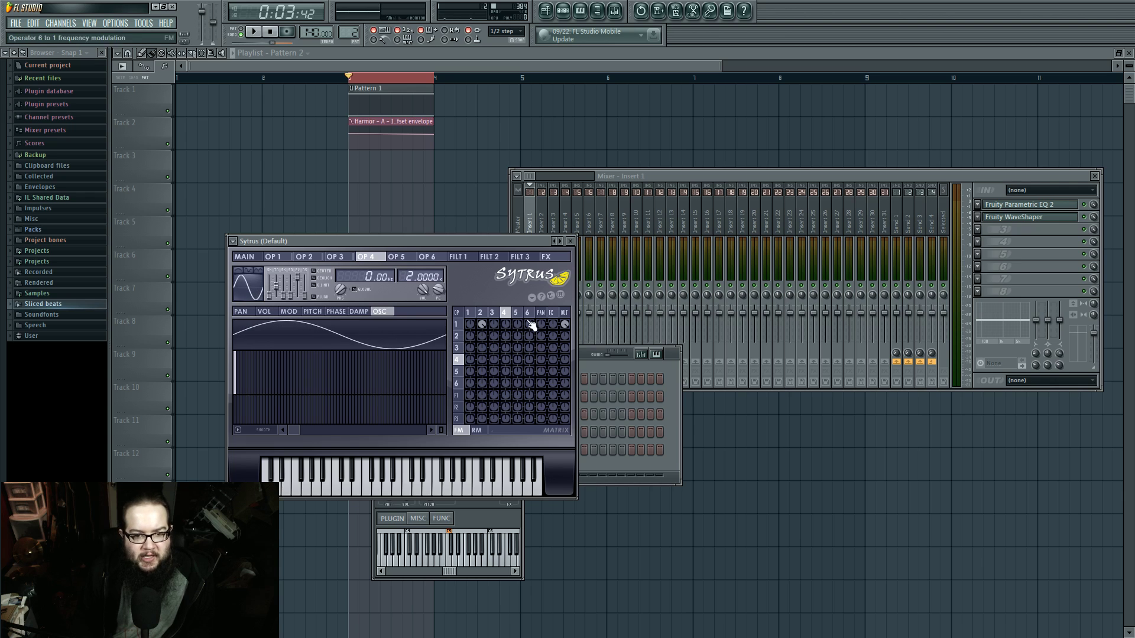
{"action": "left_click", "coordinate": [482, 313]}
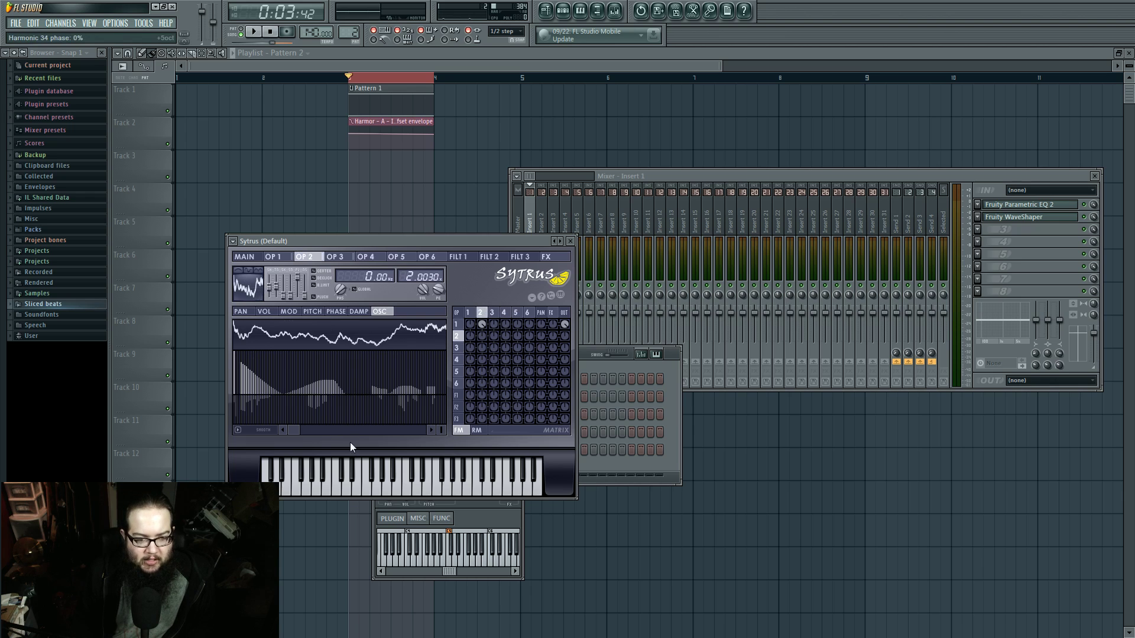
{"action": "mouse_move", "coordinate": [281, 430]}
{"action": "left_mouse_down"}
{"action": "mouse_move", "coordinate": [417, 431]}
{"action": "mouse_move", "coordinate": [273, 427]}
{"action": "left_mouse_up"}
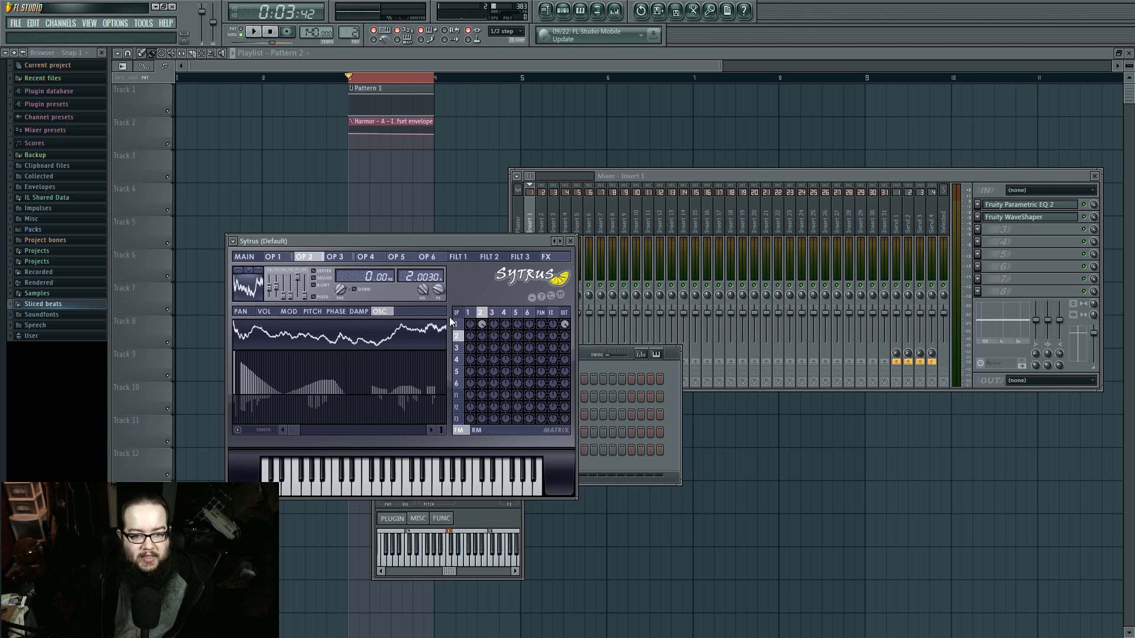
Step: Compare the oscillator waveforms of operators 3 and 2 and their ring modulation routing in the Sytrus matrix
{"action": "left_click", "coordinate": [492, 313]}
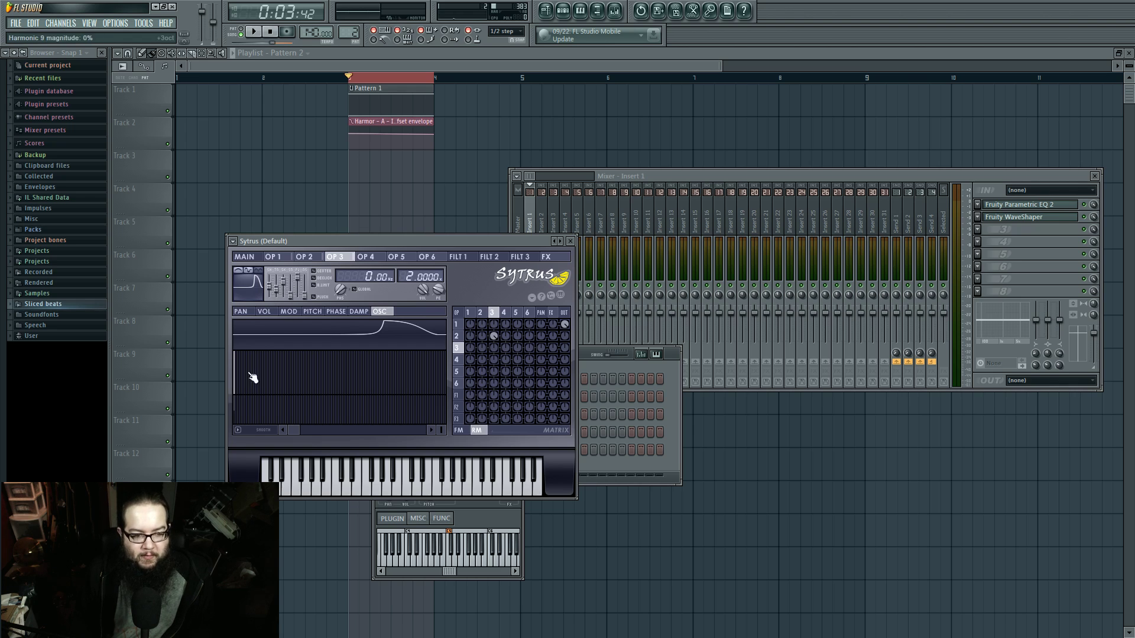
{"action": "left_click_drag", "start_coordinate": [238, 412], "coordinate": [237, 411]}
{"action": "mouse_move", "coordinate": [445, 239]}
{"action": "left_mouse_down"}
{"action": "mouse_move", "coordinate": [437, 222]}
{"action": "mouse_move", "coordinate": [479, 257]}
{"action": "mouse_move", "coordinate": [457, 252]}
{"action": "left_mouse_up"}
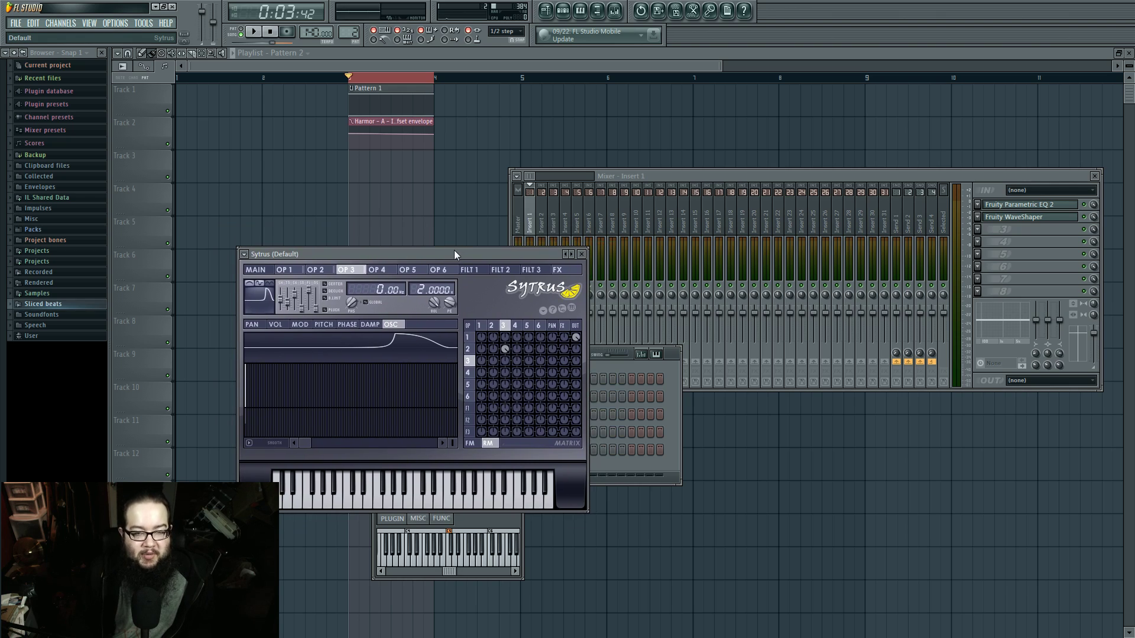
{"action": "left_click", "coordinate": [490, 328]}
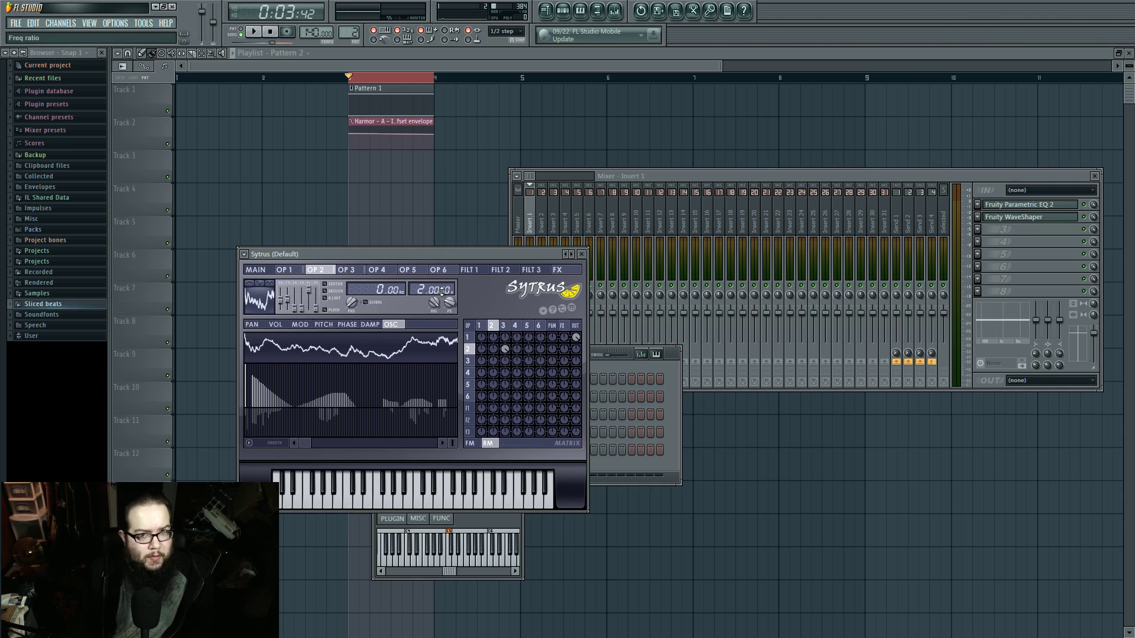
{"action": "left_click", "coordinate": [503, 325]}
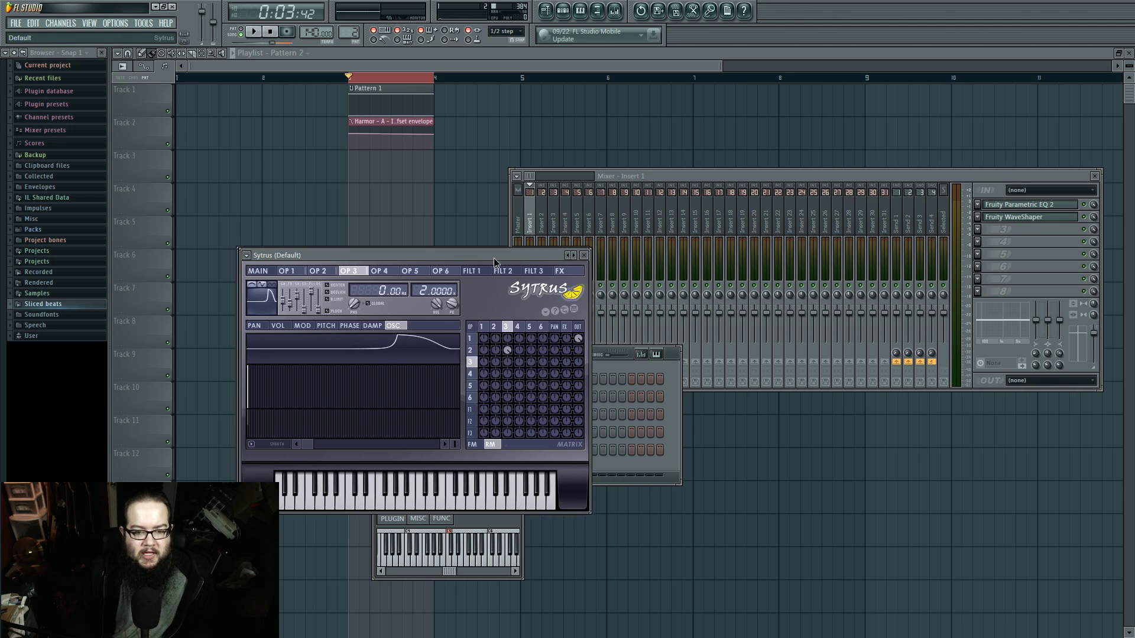
{"action": "left_click_drag", "start_coordinate": [495, 258], "coordinate": [484, 278]}
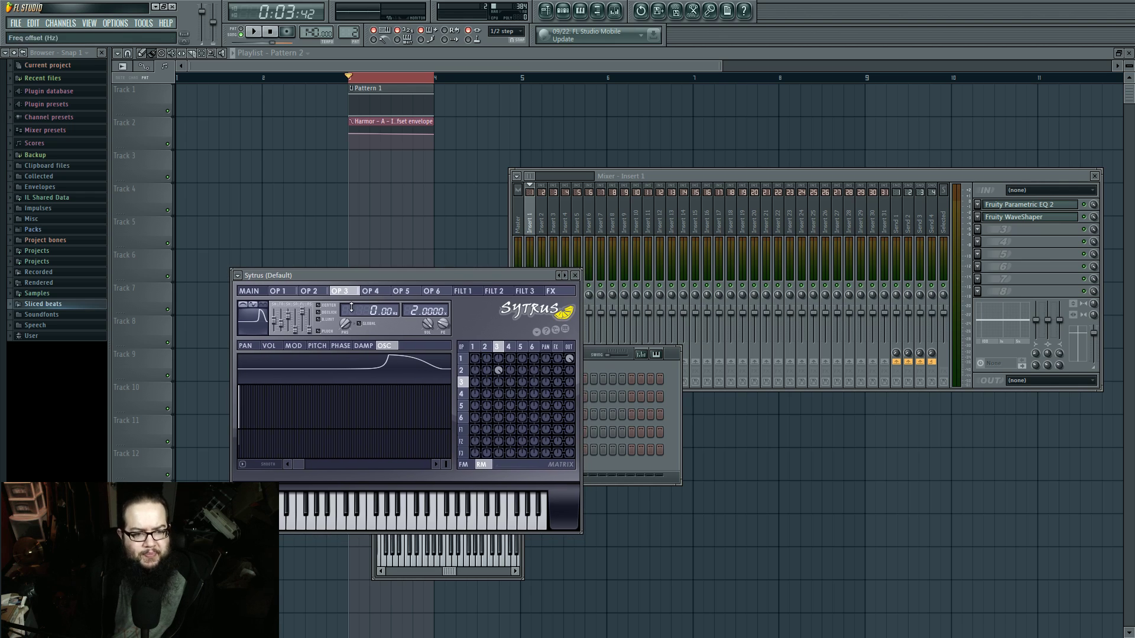
Step: Check the main settings page of Sytrus
{"action": "left_click", "coordinate": [248, 291]}
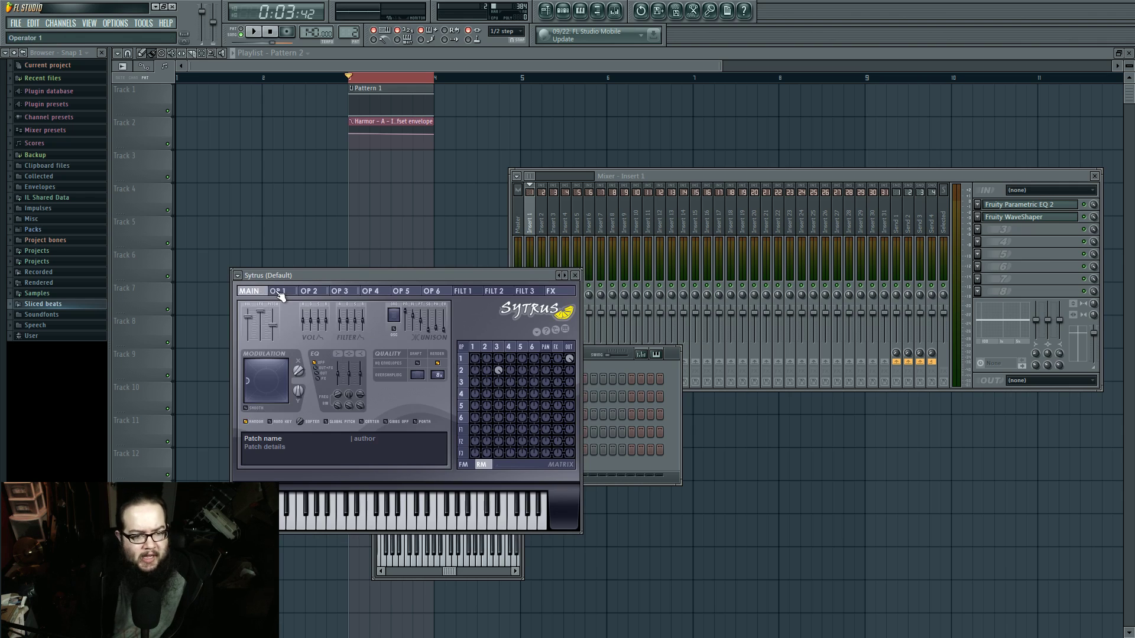
{"action": "left_click", "coordinate": [281, 292]}
{"action": "left_click", "coordinate": [263, 291]}
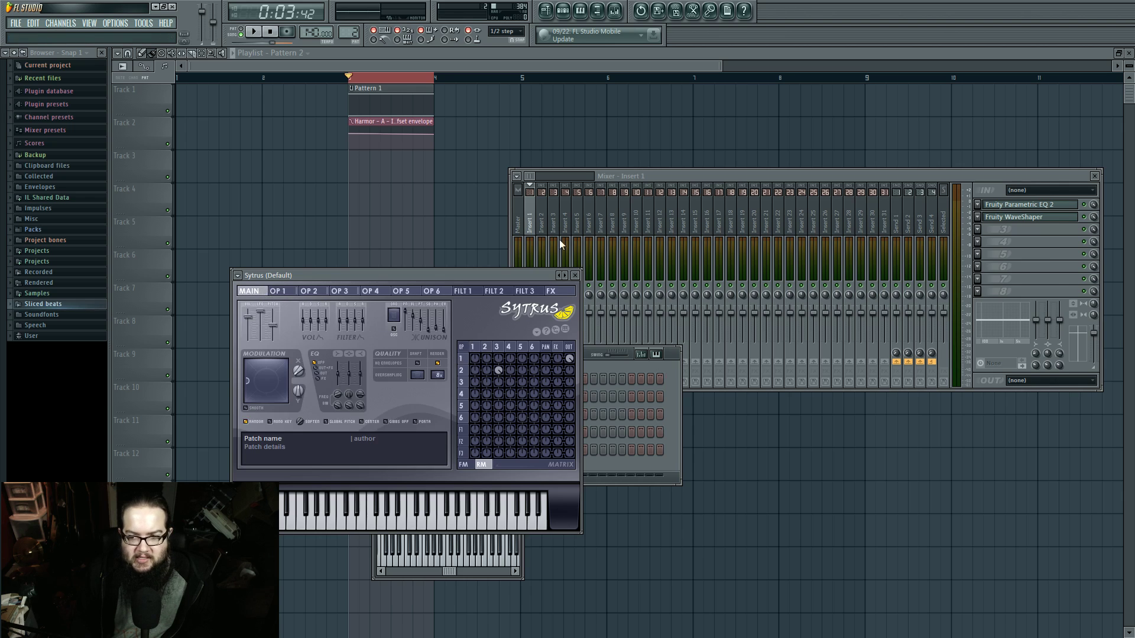
Step: Open the Harmor channel from the step sequencer and move its window fully into view
{"action": "left_click", "coordinate": [674, 375]}
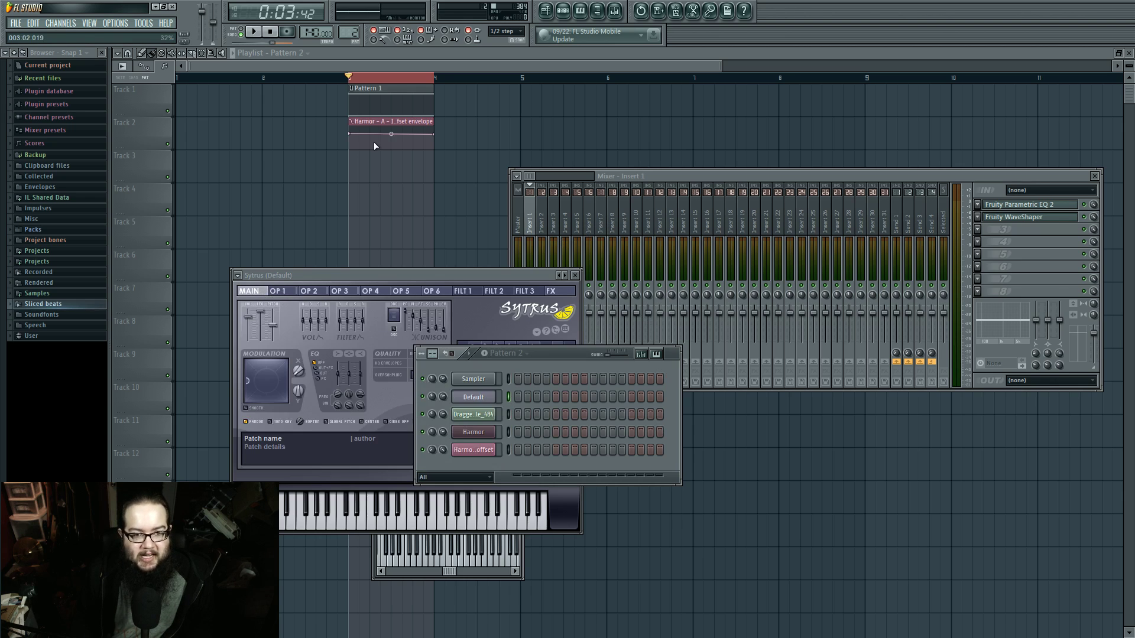
{"action": "left_click", "coordinate": [563, 11]}
{"action": "left_click", "coordinate": [563, 10]}
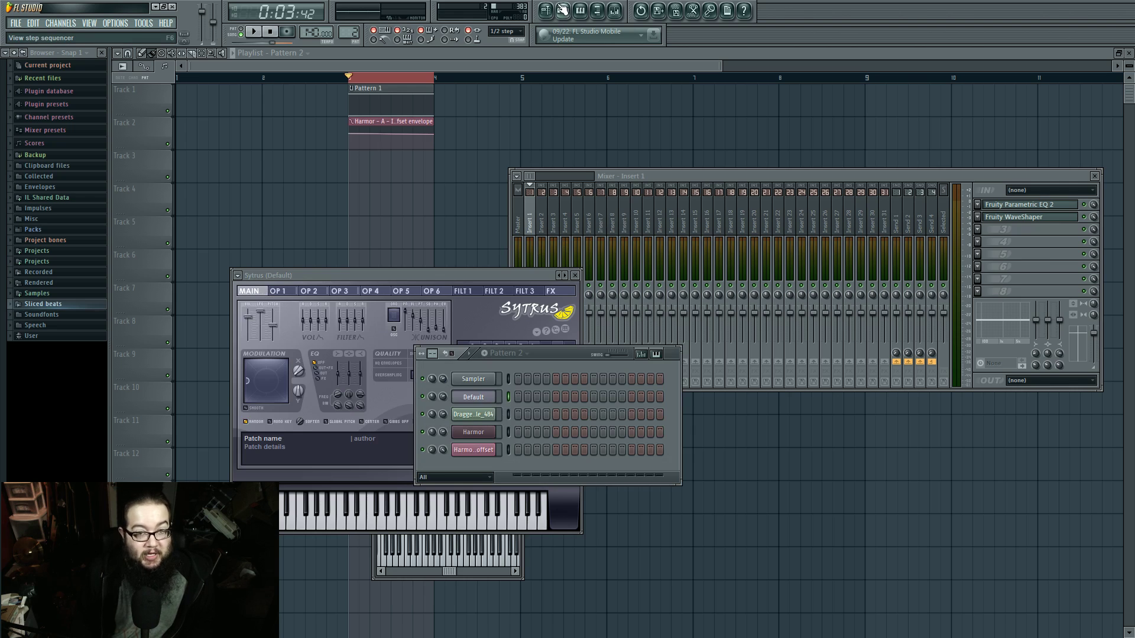
{"action": "left_click", "coordinate": [474, 433]}
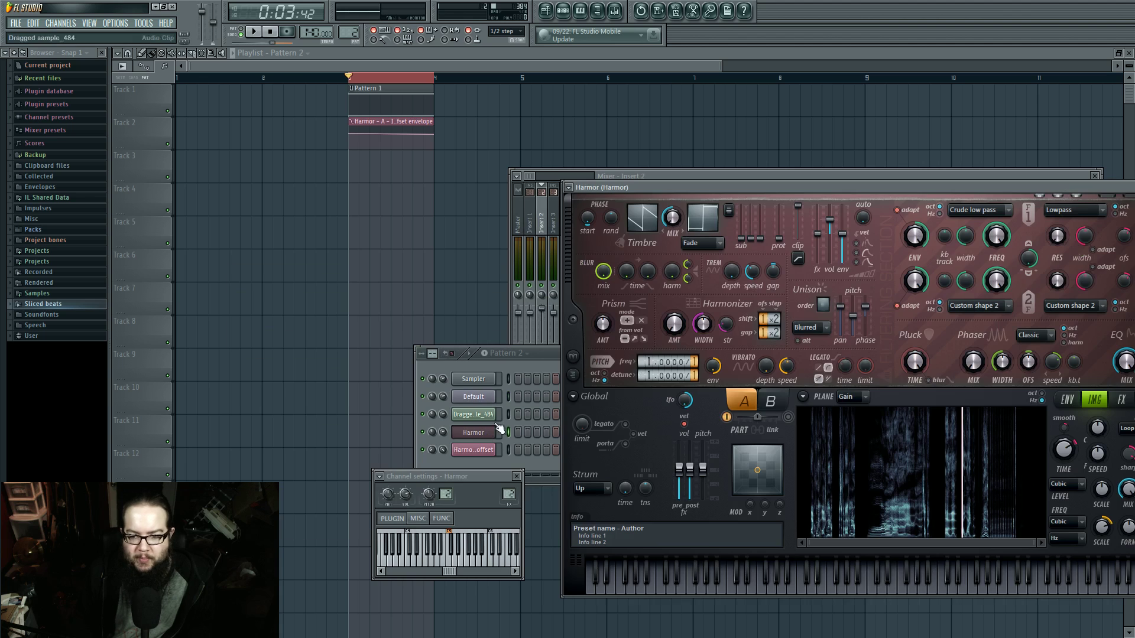
{"action": "left_click_drag", "start_coordinate": [840, 190], "coordinate": [750, 167]}
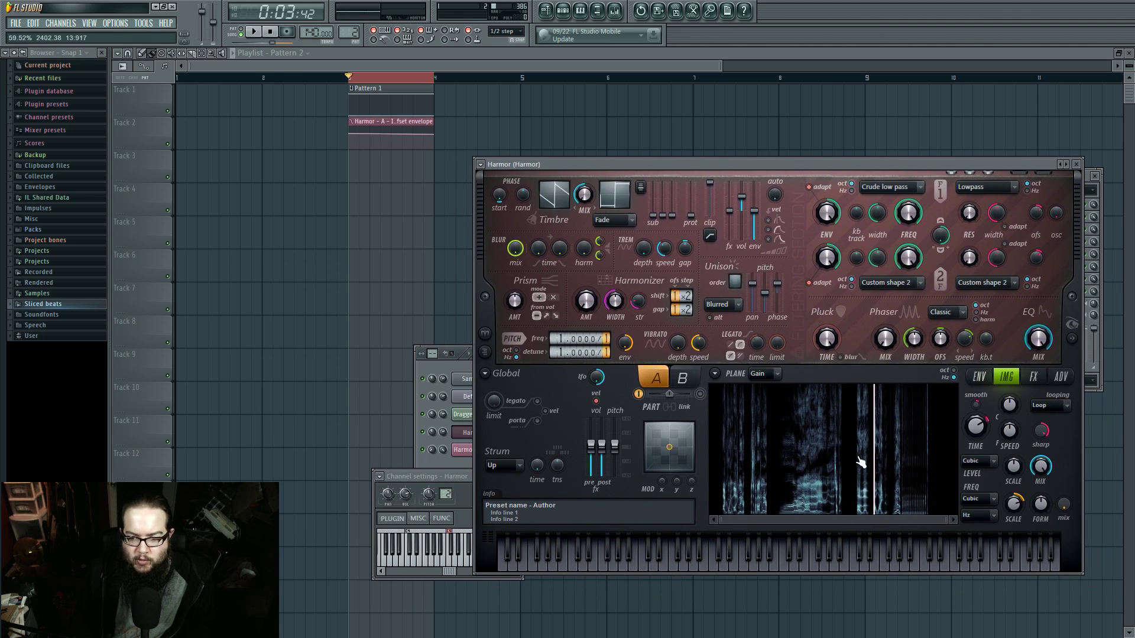
Step: Play the looped bar twice to observe how Harmor reads through its image, moving the Harmor window during playback
{"action": "key", "text": "space"}
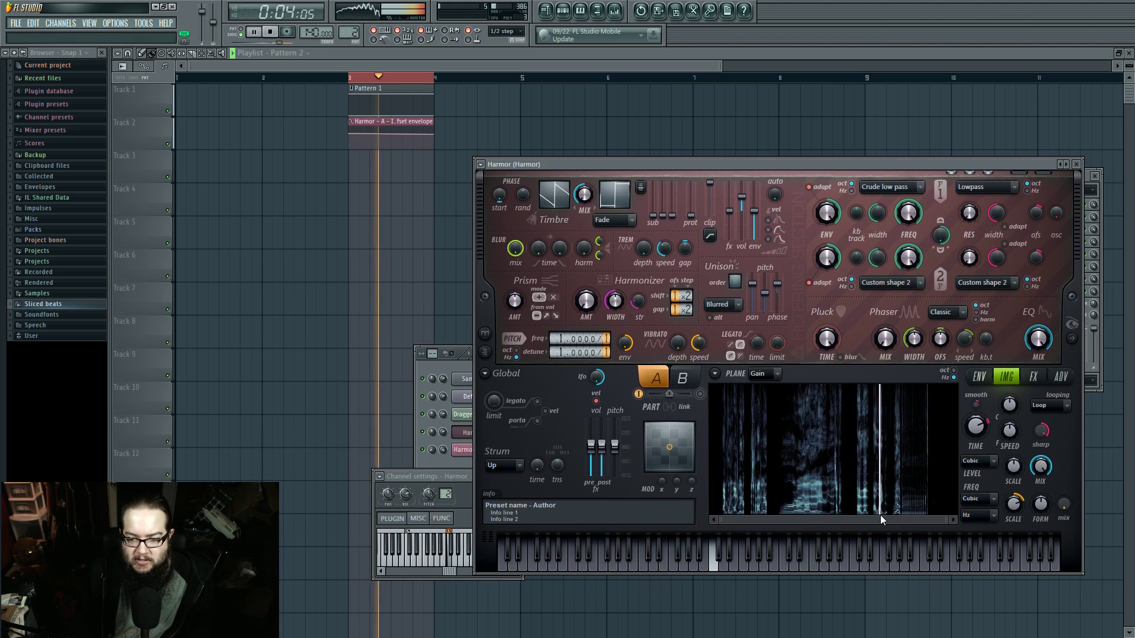
{"action": "key", "text": "space"}
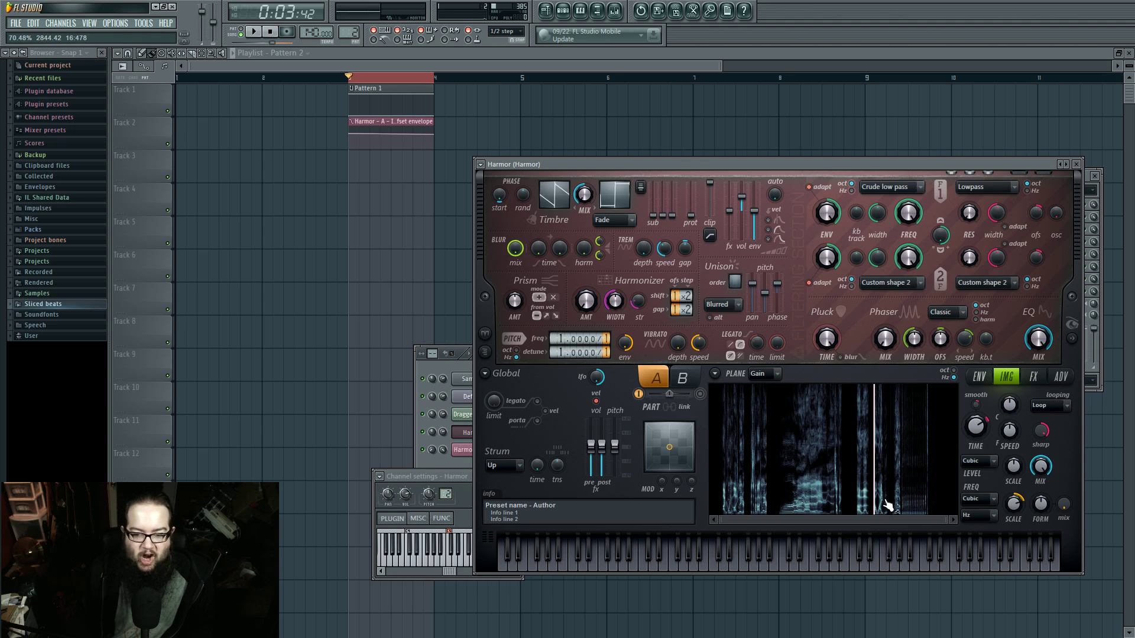
{"action": "key", "text": "space"}
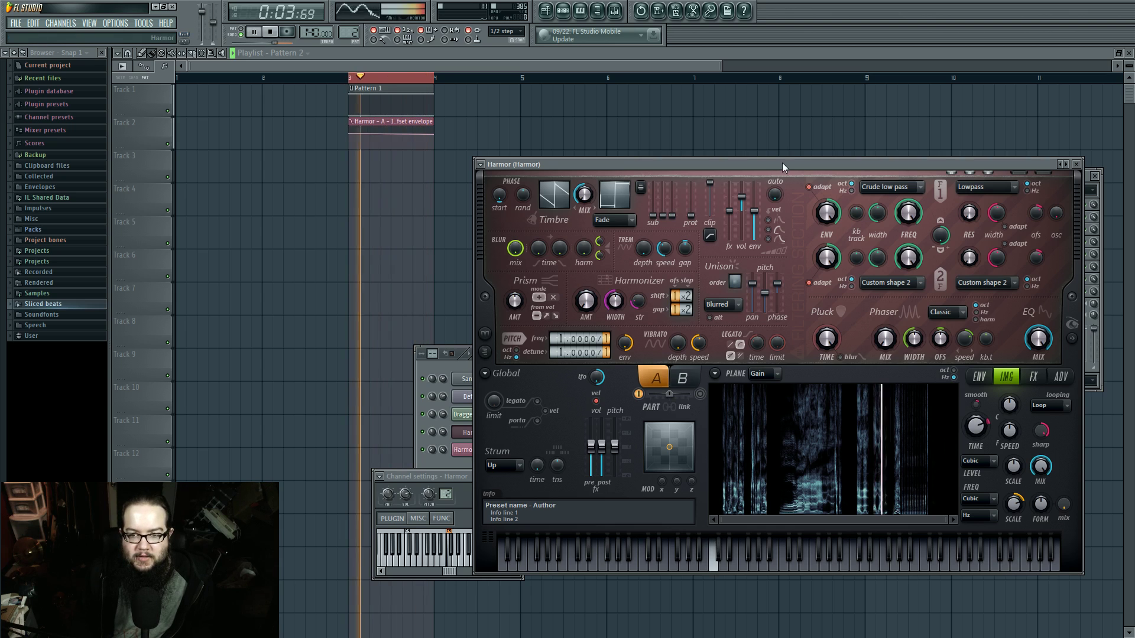
{"action": "left_click_drag", "start_coordinate": [782, 163], "coordinate": [641, 177]}
{"action": "key", "text": "space"}
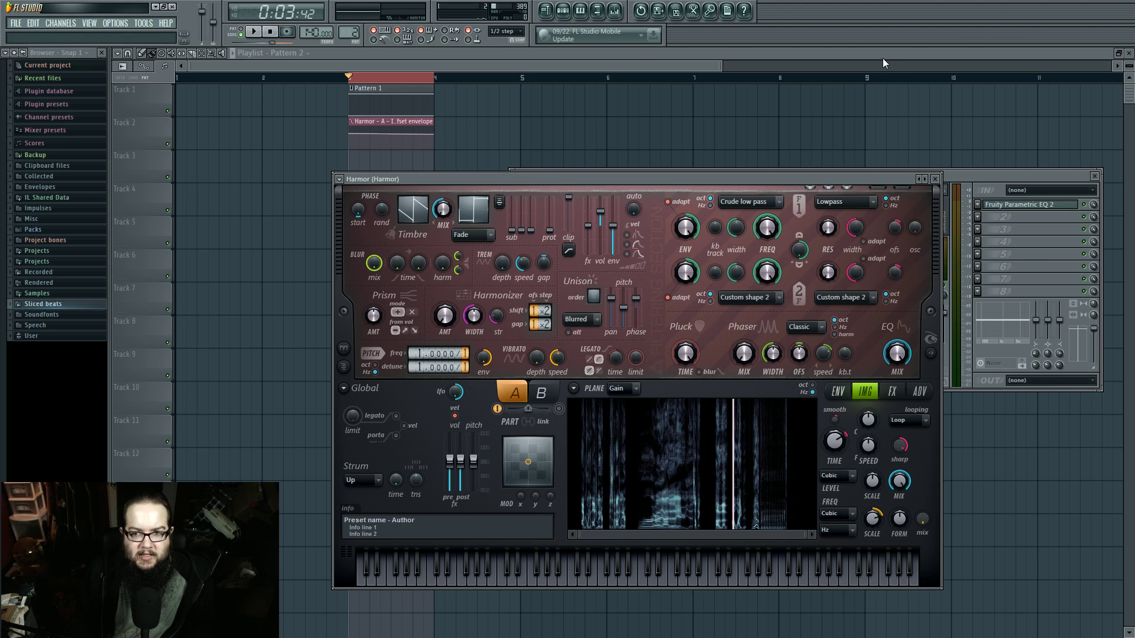
Step: Close all floating windows and enlarge the playlist tracks to show the Harmor image offset automation clip
{"action": "key", "text": "F12"}
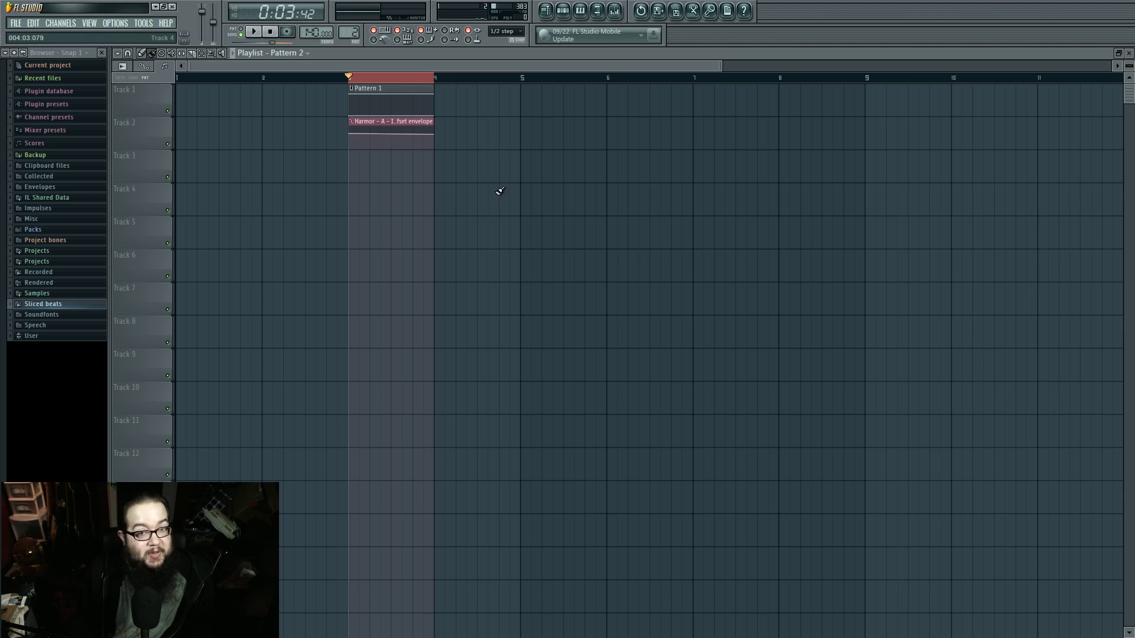
{"action": "left_click_drag", "start_coordinate": [1130, 66], "coordinate": [1129, 74]}
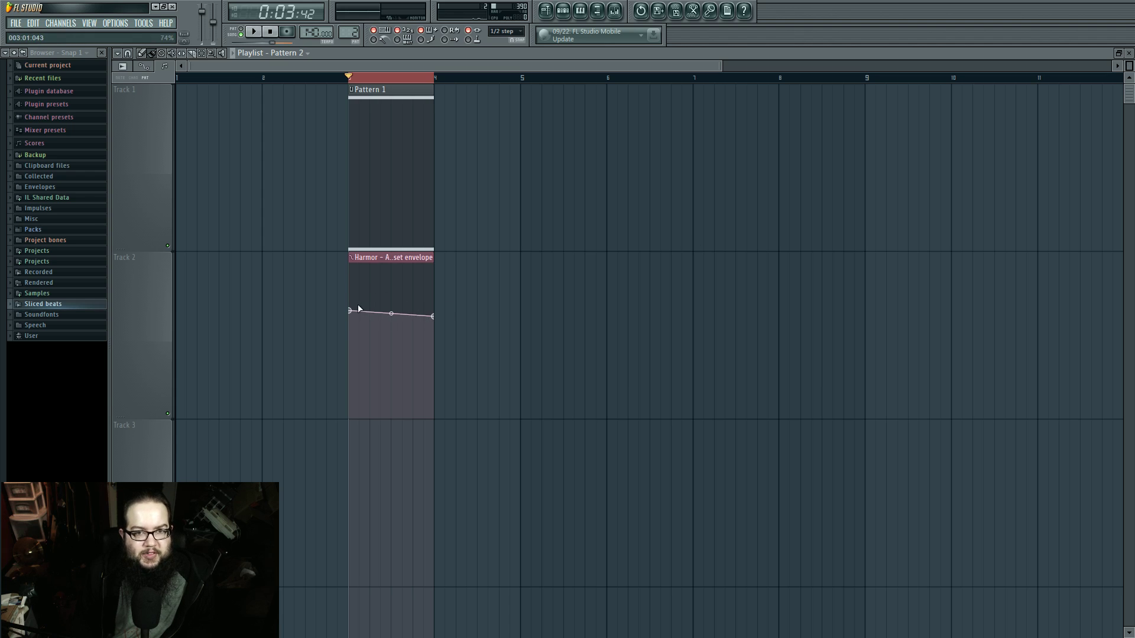
Step: Reopen Harmor from the step sequencer to examine its image display, close it, and reposition the step sequencer
{"action": "left_click", "coordinate": [563, 10]}
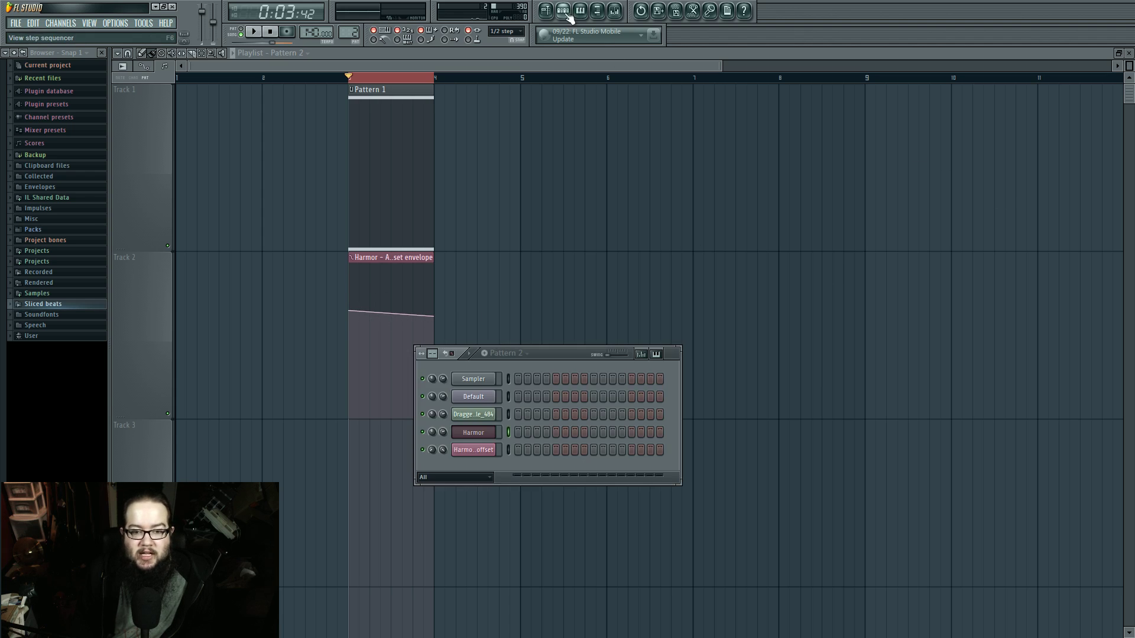
{"action": "left_click", "coordinate": [472, 432]}
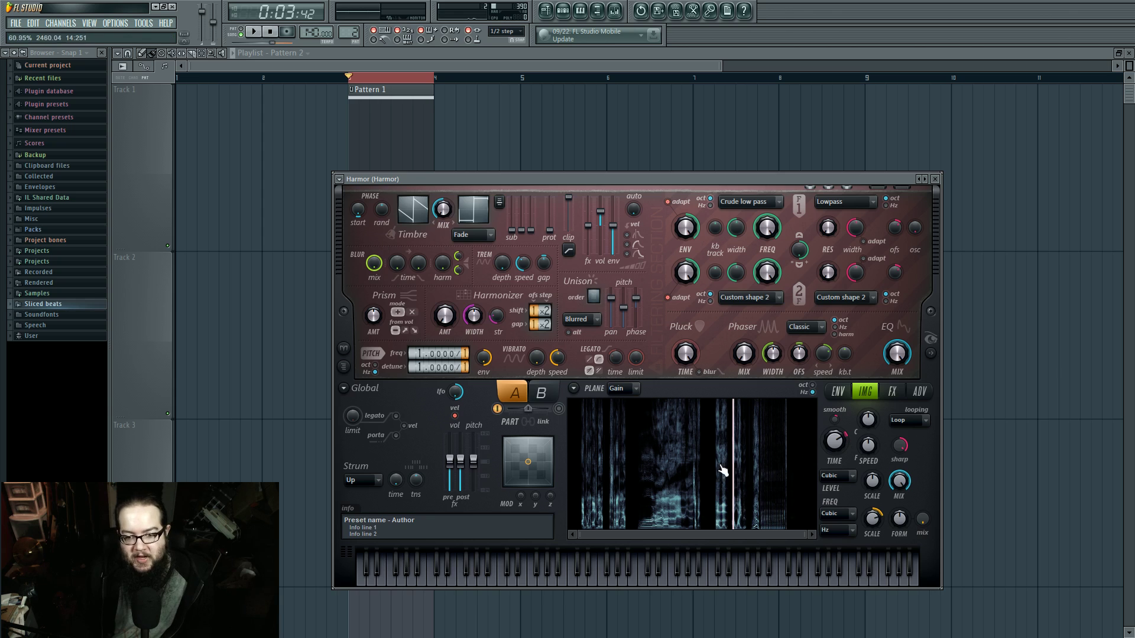
{"action": "left_click", "coordinate": [935, 179]}
{"action": "left_click_drag", "start_coordinate": [570, 357], "coordinate": [614, 308]}
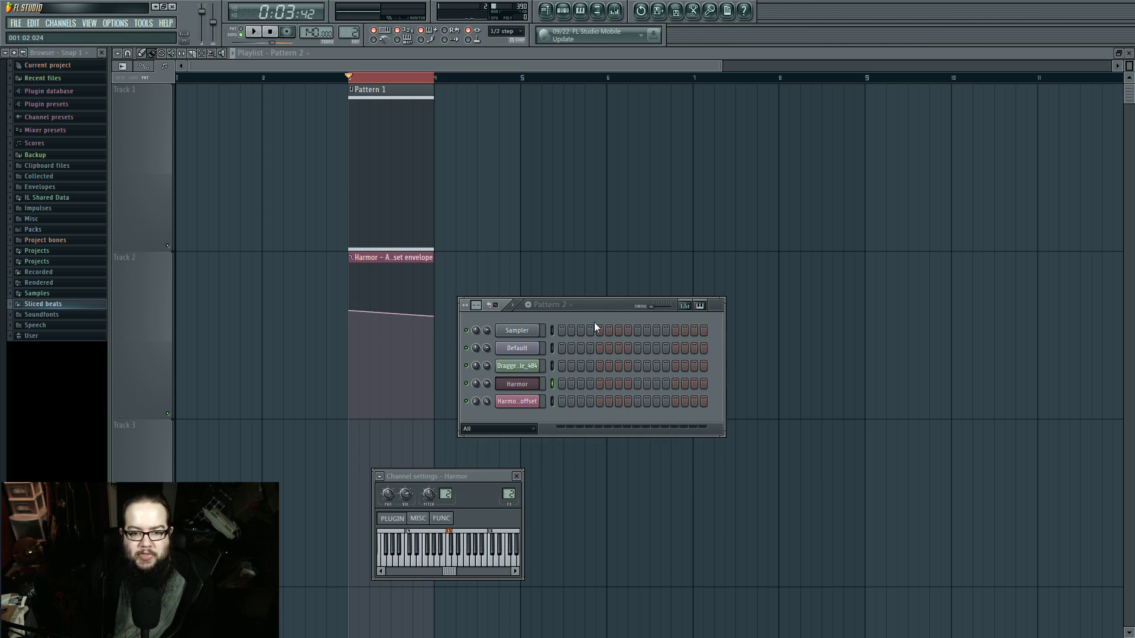
Step: Examine the Fruity Parametric EQ 2 and Fruity WaveShaper effects on mixer Insert 1
{"action": "left_click", "coordinate": [615, 10]}
{"action": "left_click", "coordinate": [534, 220]}
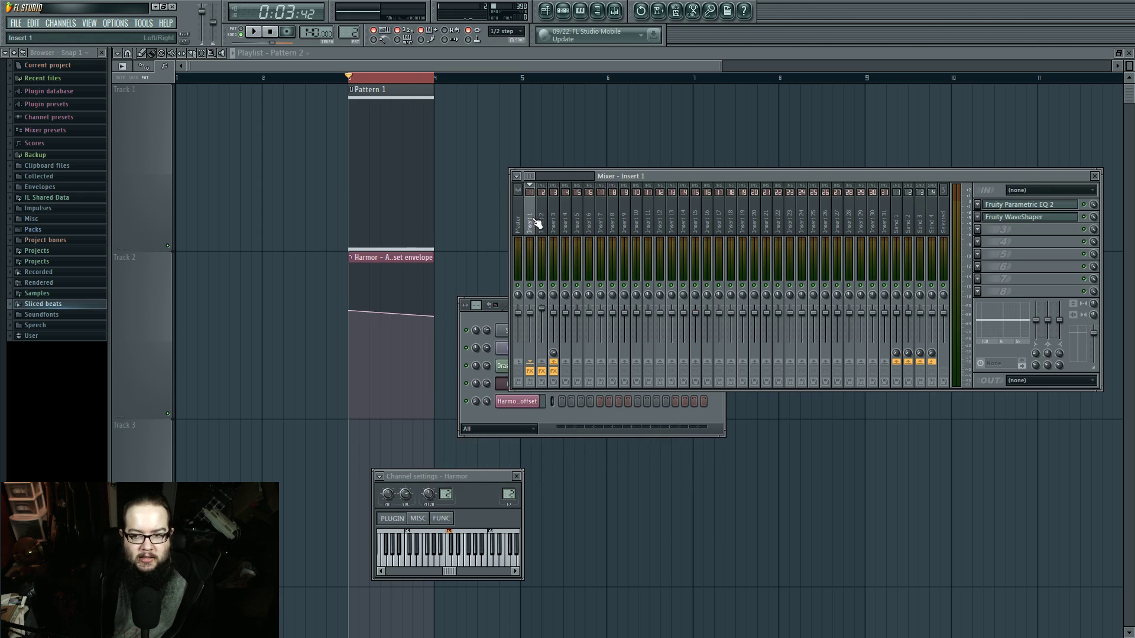
{"action": "left_click", "coordinate": [1055, 210]}
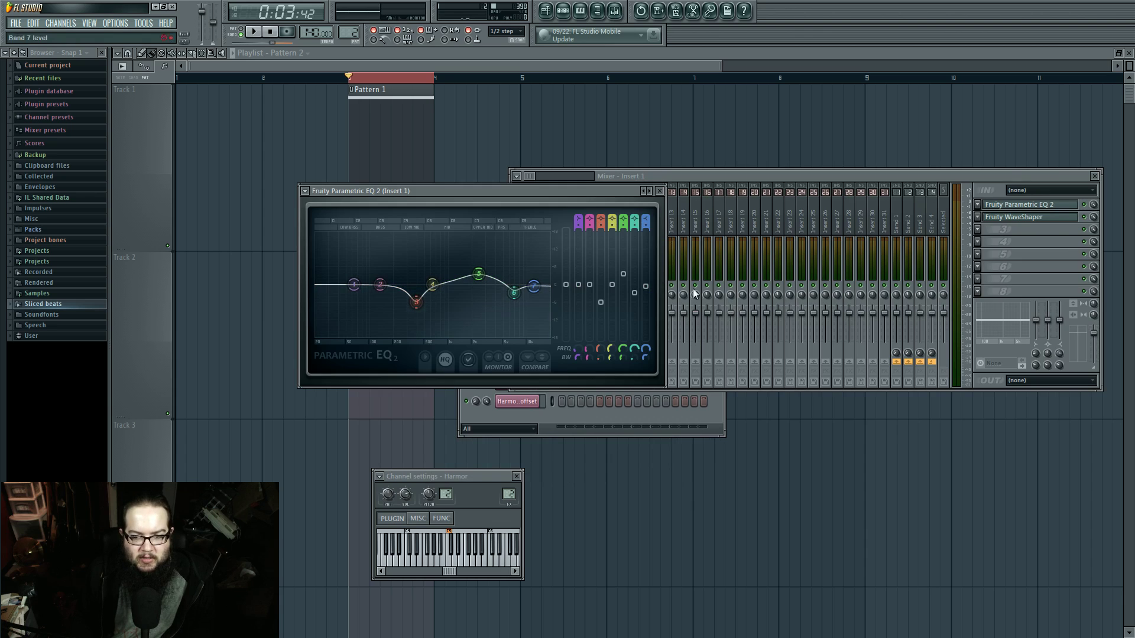
{"action": "left_click", "coordinate": [1056, 219]}
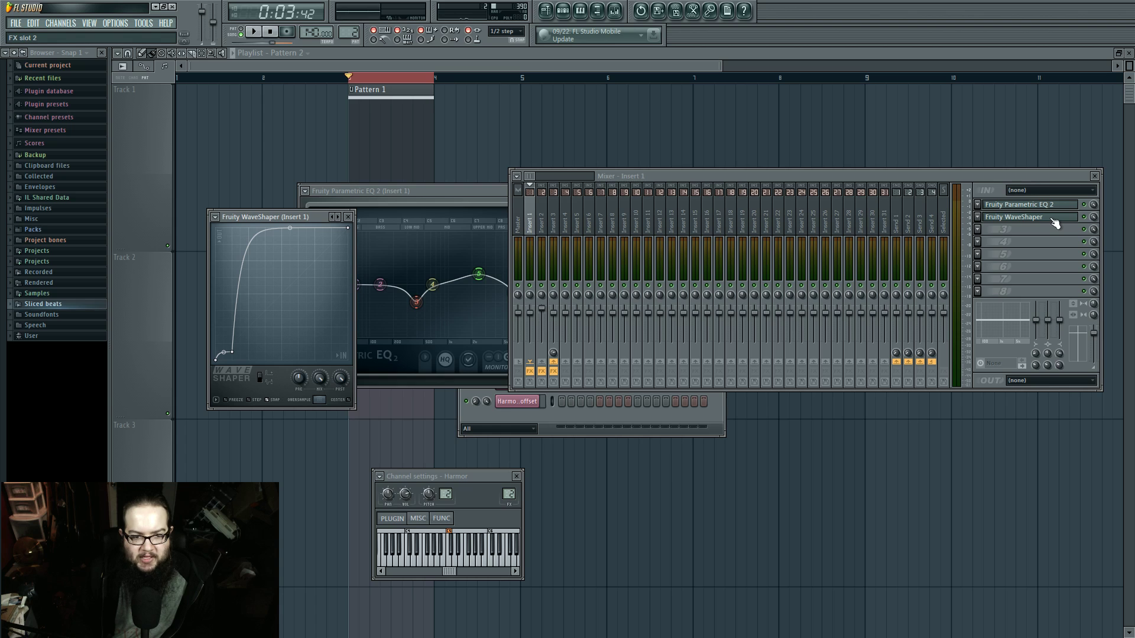
{"action": "left_click", "coordinate": [1055, 223]}
{"action": "left_click", "coordinate": [466, 200]}
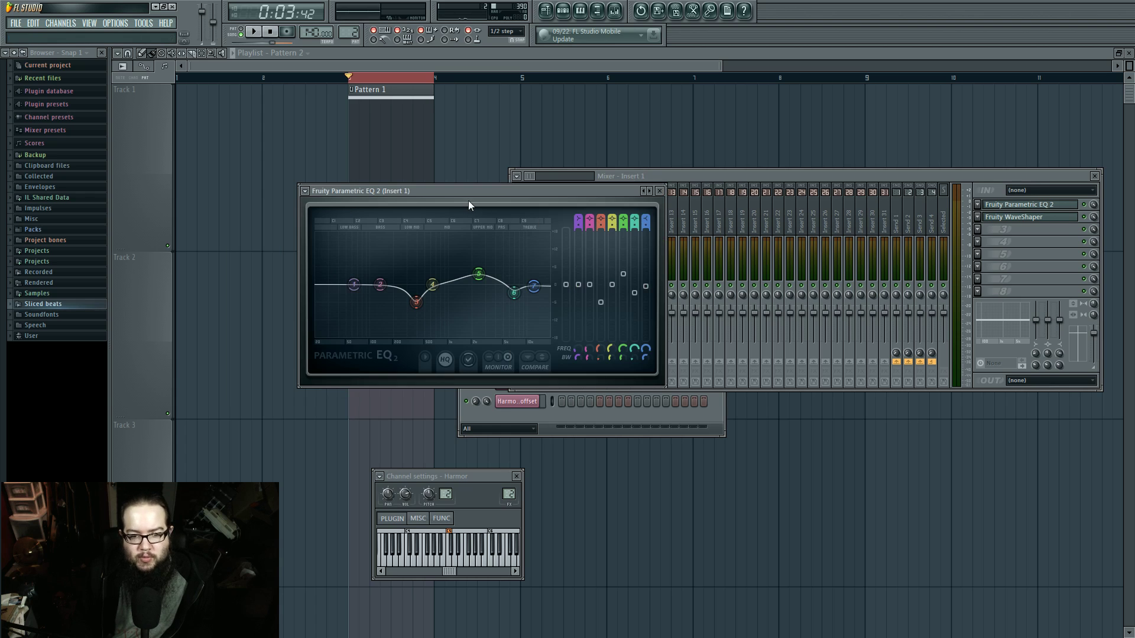
{"action": "left_click_drag", "start_coordinate": [488, 192], "coordinate": [453, 226]}
{"action": "left_click", "coordinate": [530, 231]}
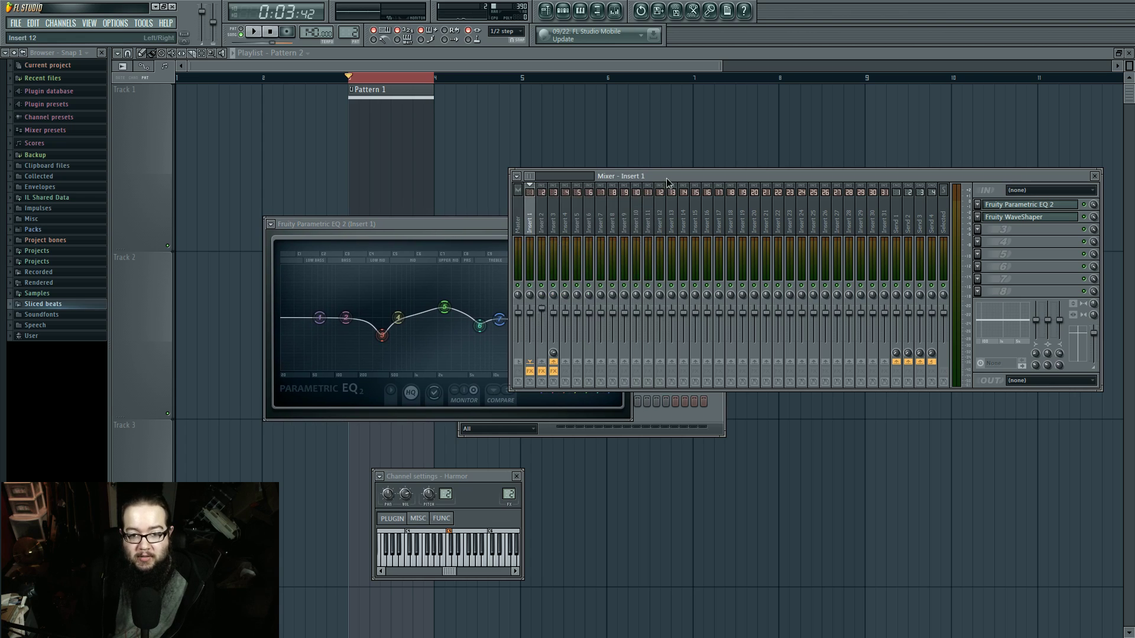
Step: Examine the Fruity Parametric EQ 2 on mixer Insert 2 and open Vocodex on Insert 3
{"action": "left_click", "coordinate": [542, 227]}
{"action": "left_click", "coordinate": [1006, 207]}
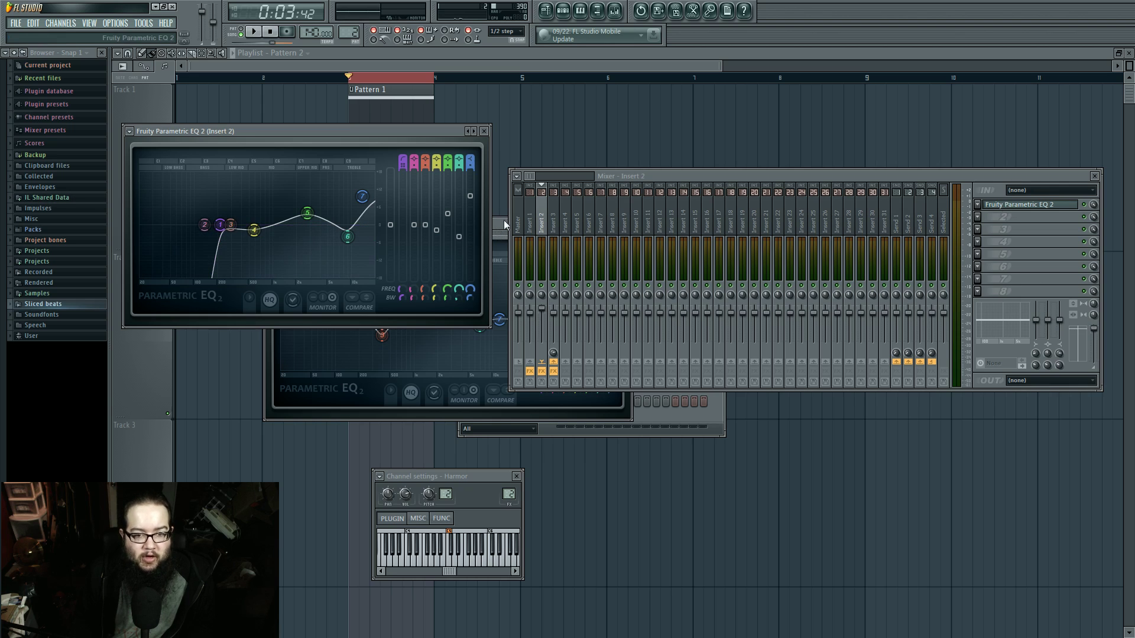
{"action": "left_click", "coordinate": [554, 225]}
{"action": "left_click", "coordinate": [1005, 205]}
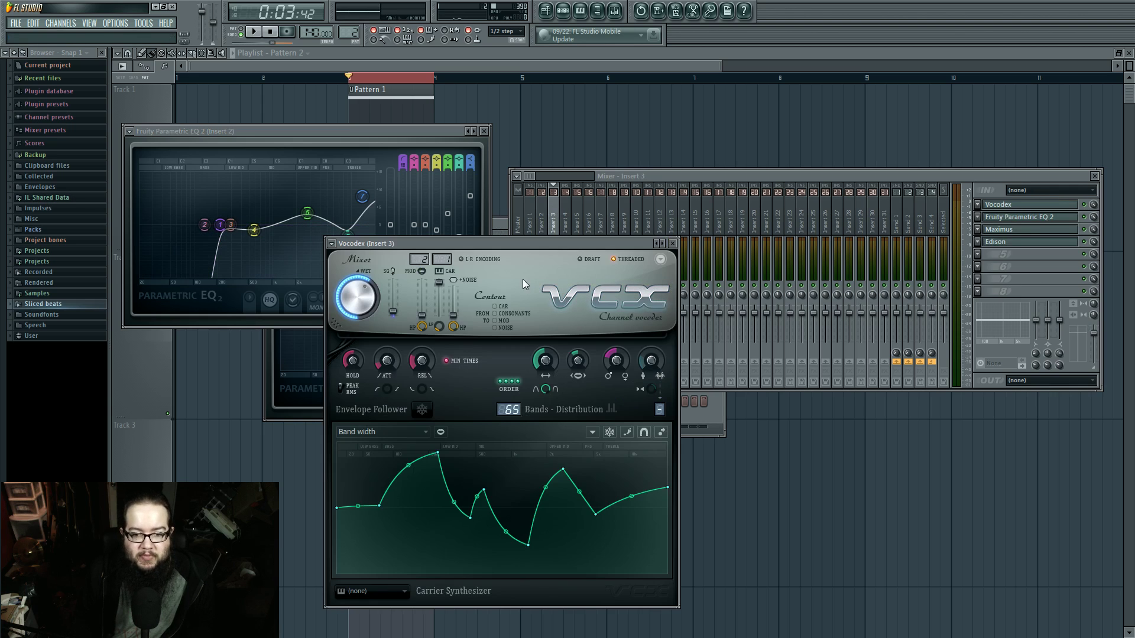
{"action": "left_click_drag", "start_coordinate": [531, 246], "coordinate": [516, 223]}
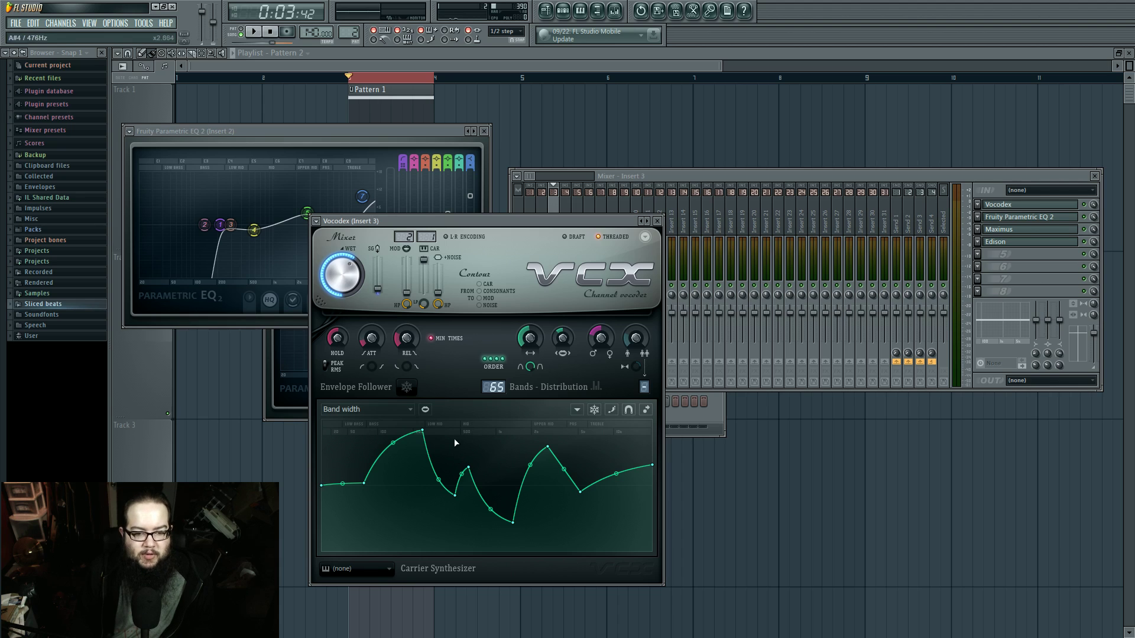
Step: Examine Vocodex's Modulator pitch shift and Band width curves, playing the looped bar to watch the band display
{"action": "left_click", "coordinate": [358, 408]}
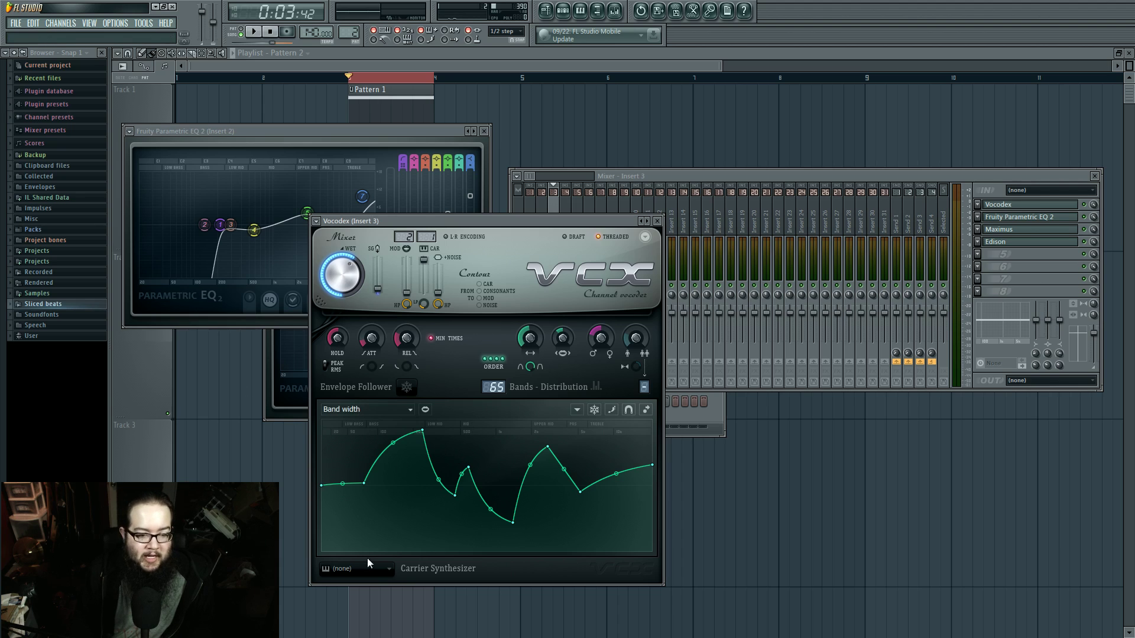
{"action": "left_click", "coordinate": [368, 560]}
{"action": "key", "text": "space"}
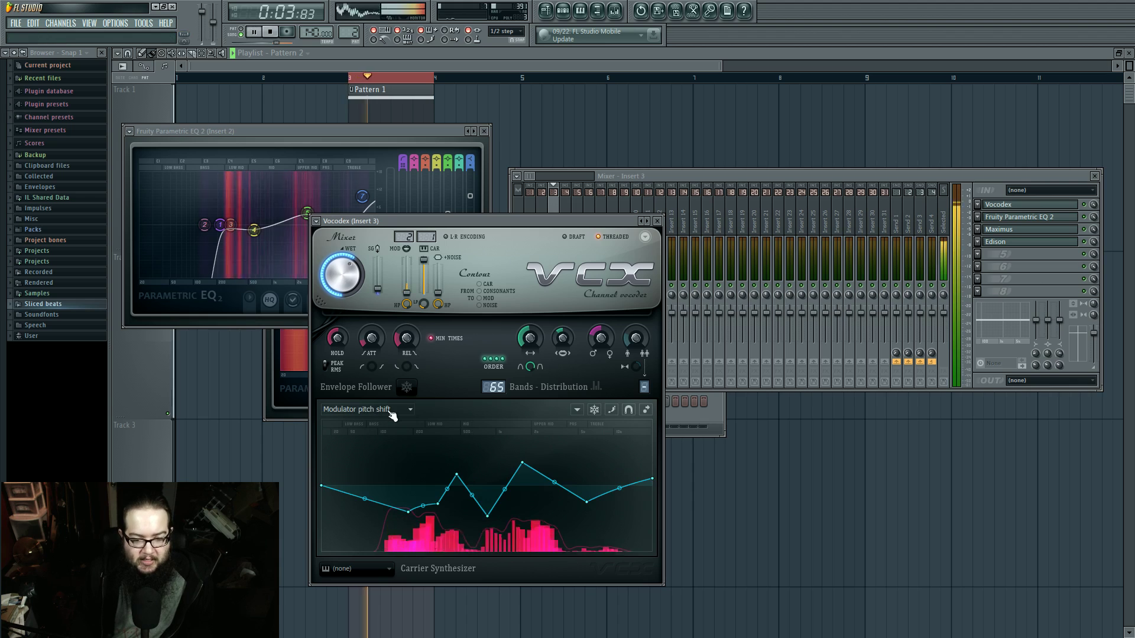
{"action": "key", "text": "space"}
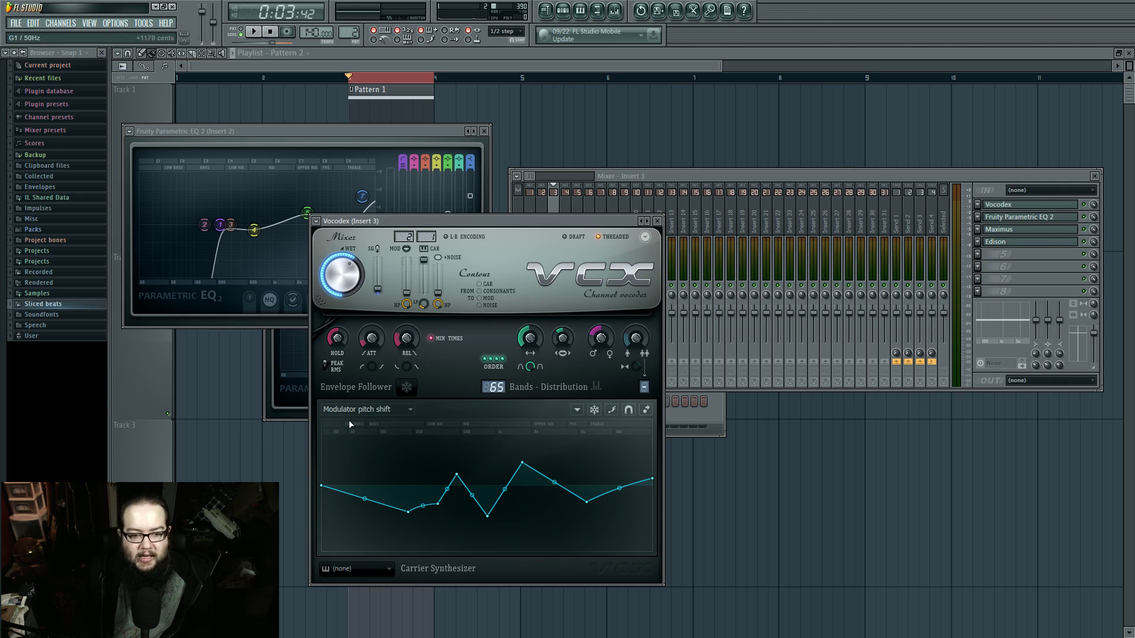
{"action": "left_click", "coordinate": [388, 551]}
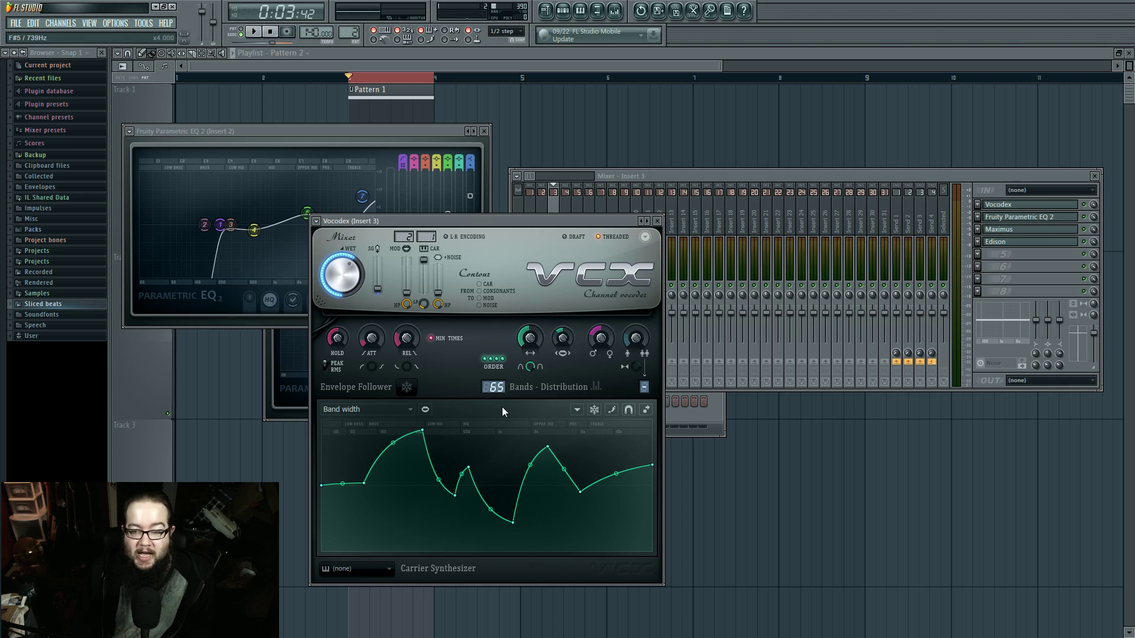
{"action": "mouse_move", "coordinate": [494, 217]}
{"action": "left_mouse_down"}
{"action": "mouse_move", "coordinate": [513, 224]}
{"action": "mouse_move", "coordinate": [522, 172]}
{"action": "mouse_move", "coordinate": [489, 211]}
{"action": "left_mouse_up"}
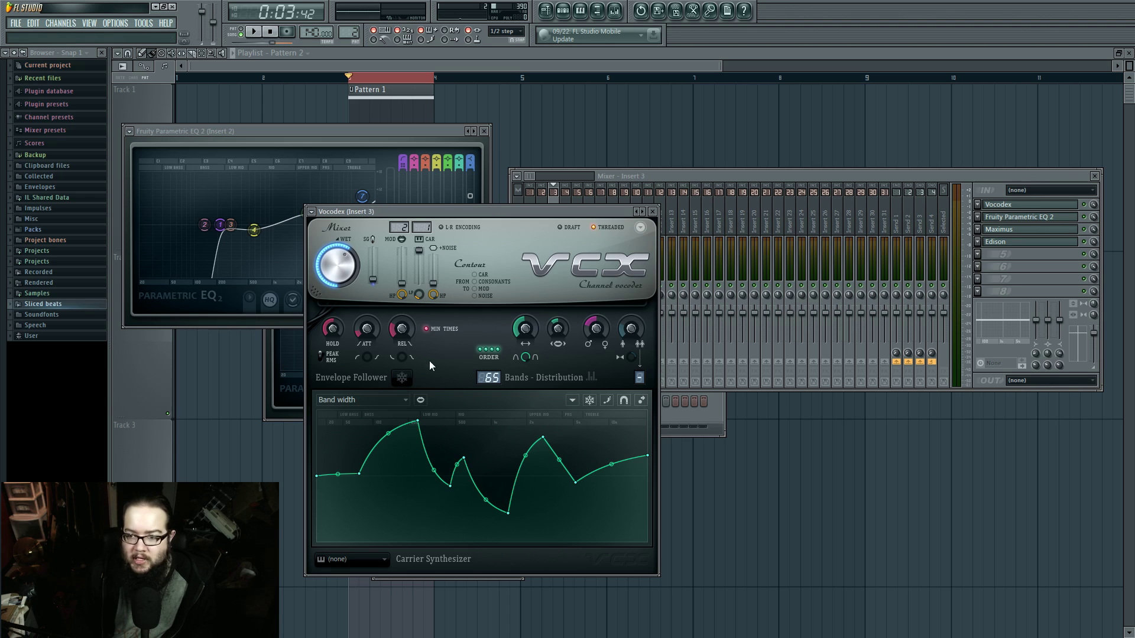
Step: Examine the Fruity Parametric EQ 2 on Insert 3 and the low, mid and high band curves of Maximus
{"action": "left_click", "coordinate": [1008, 258]}
{"action": "left_click", "coordinate": [1018, 218]}
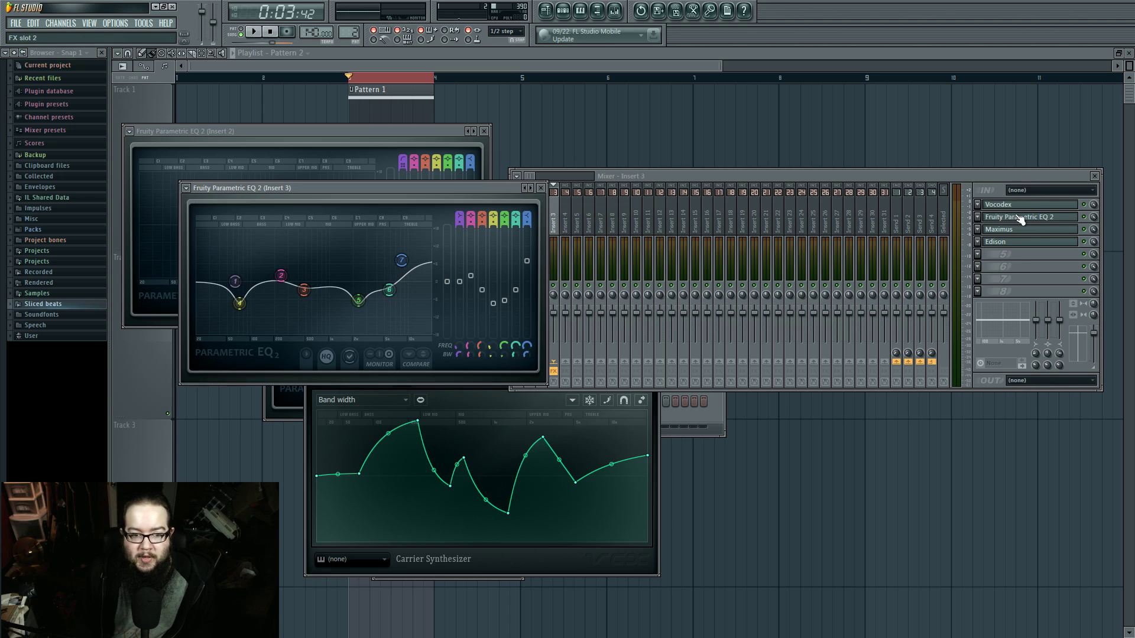
{"action": "left_click", "coordinate": [1019, 229]}
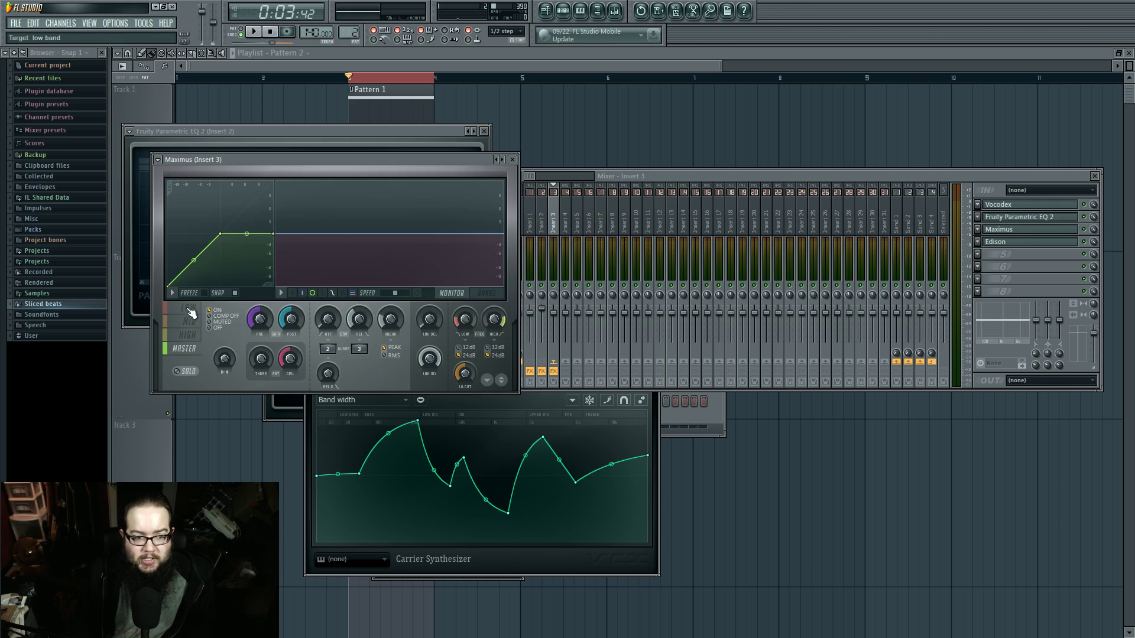
{"action": "left_click", "coordinate": [195, 327]}
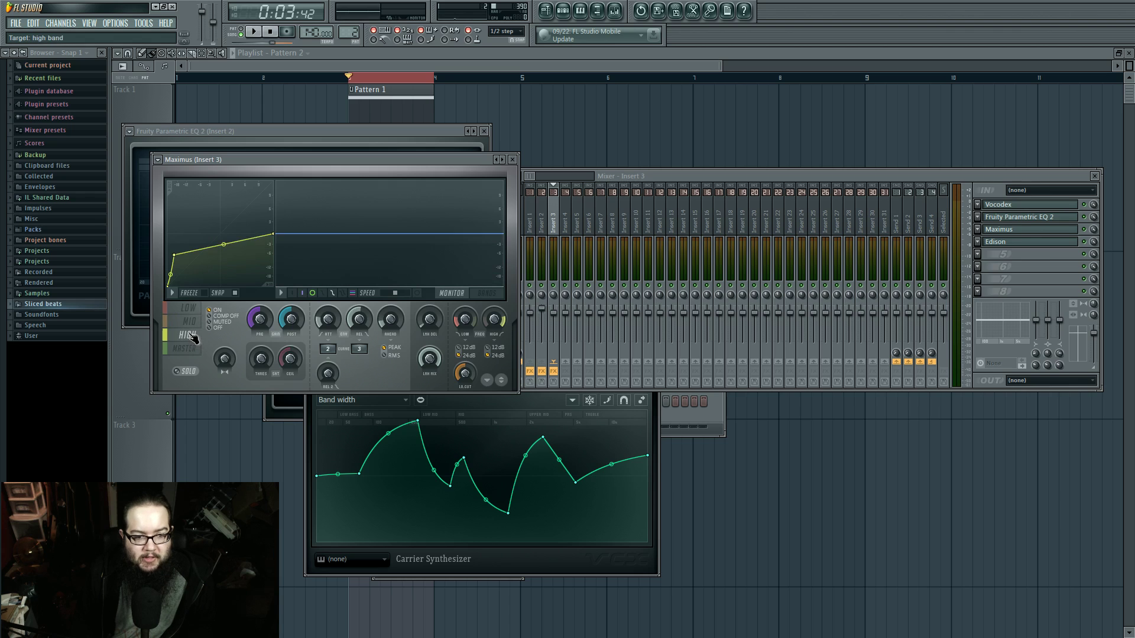
{"action": "left_click", "coordinate": [190, 309]}
{"action": "left_click", "coordinate": [190, 334]}
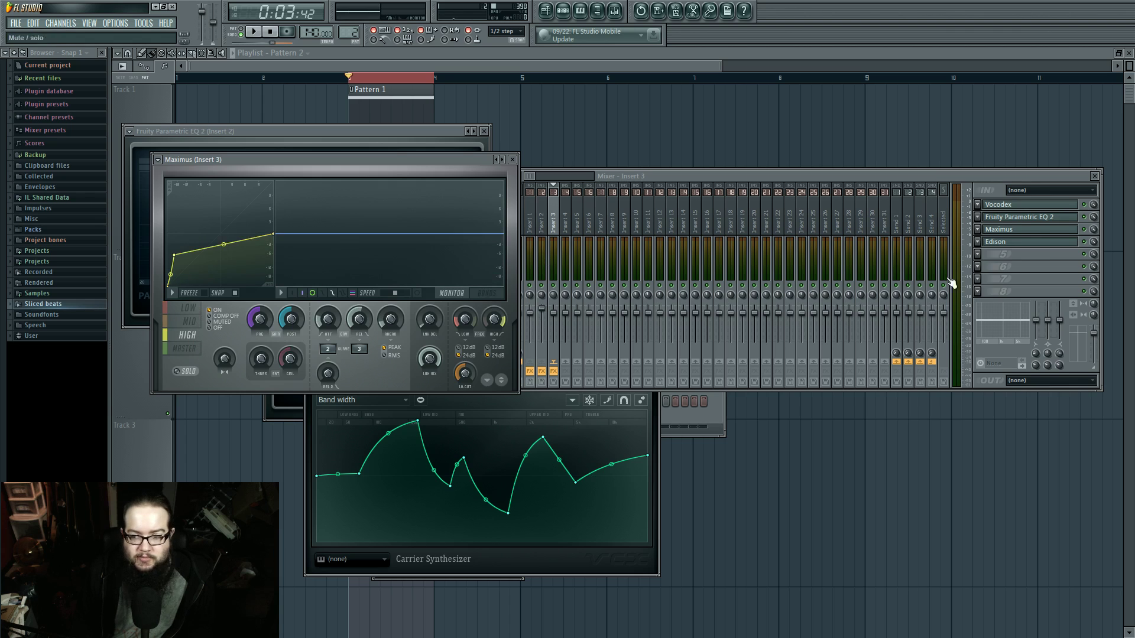
{"action": "left_click", "coordinate": [1029, 246]}
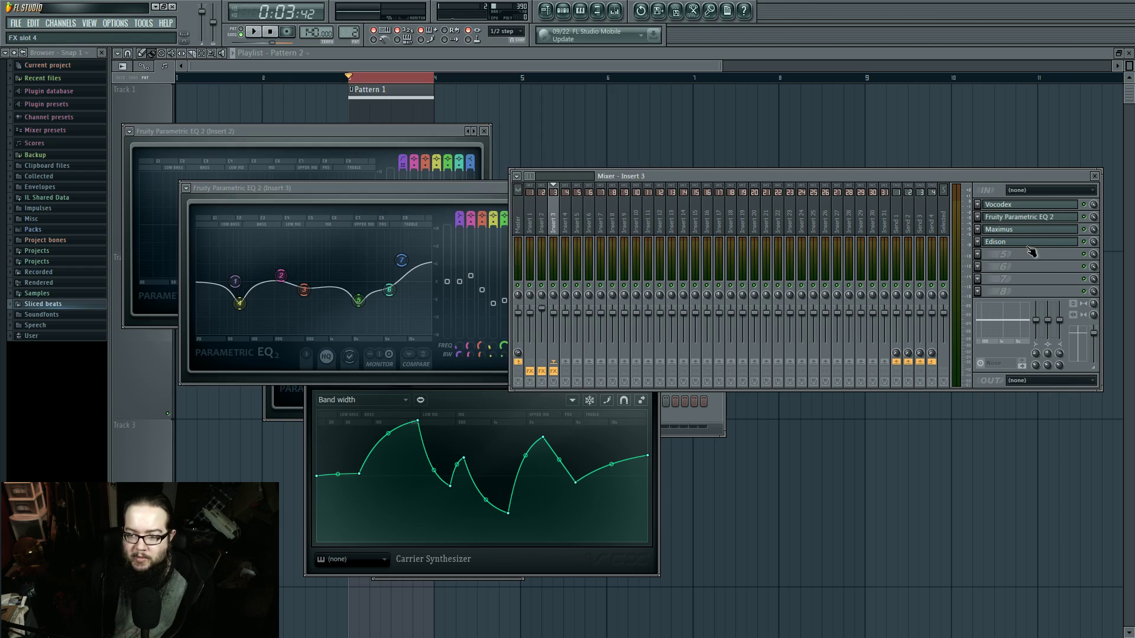
Step: Clear the floating windows, inspect the C1 note of Pattern 1 in the piano roll, and return to the playlist
{"action": "left_click_drag", "start_coordinate": [420, 89], "coordinate": [700, 234]}
{"action": "left_click", "coordinate": [446, 69]}
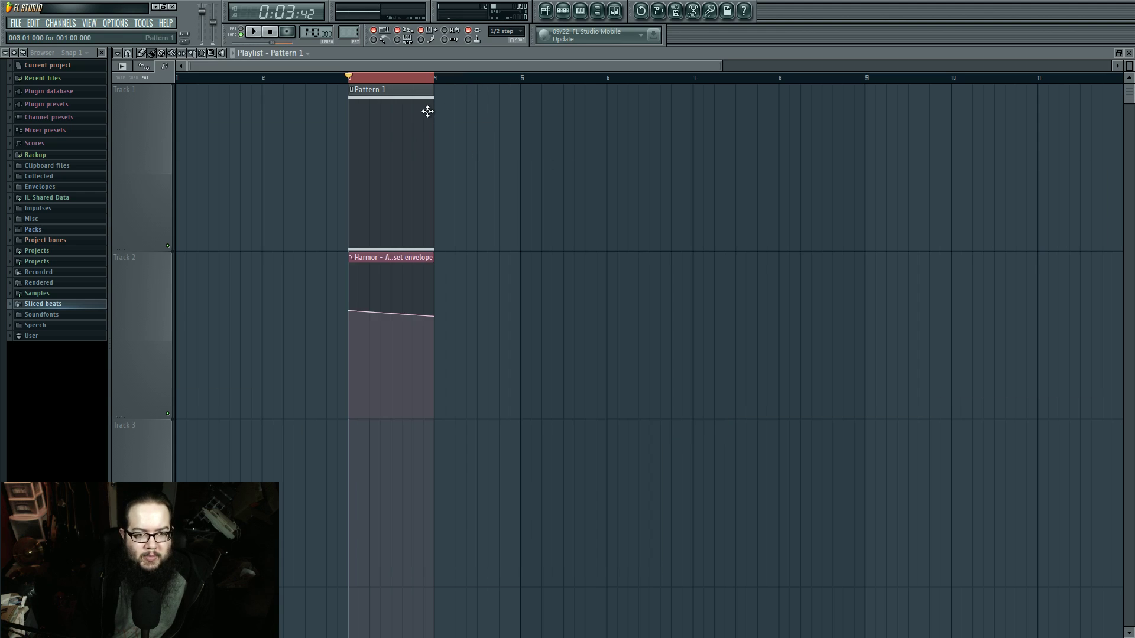
{"action": "double_click", "coordinate": [399, 129]}
{"action": "scroll", "coordinate": [339, 365], "scroll_direction": "down", "scroll_amount": 5}
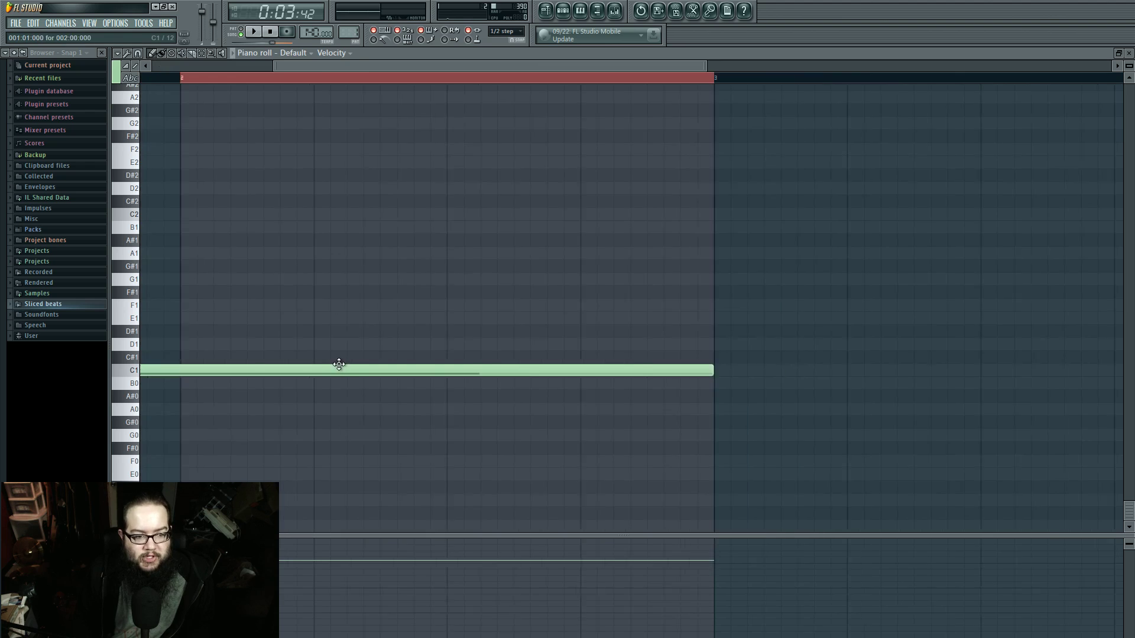
{"action": "left_click_drag", "start_coordinate": [403, 381], "coordinate": [512, 368]}
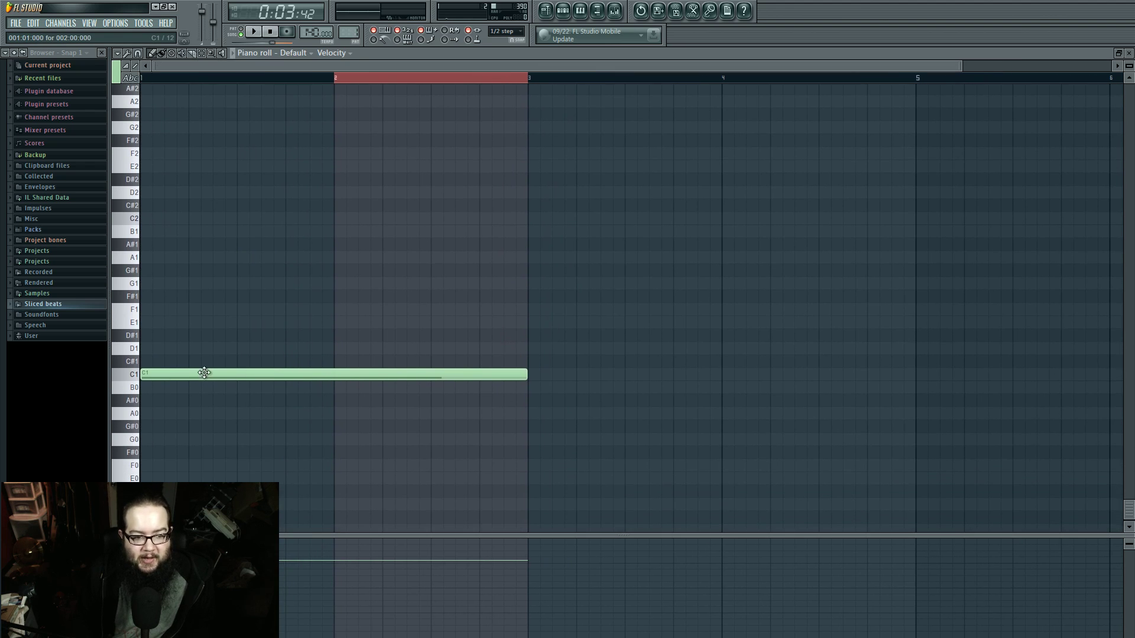
{"action": "left_click", "coordinate": [546, 11]}
{"action": "key", "text": "space"}
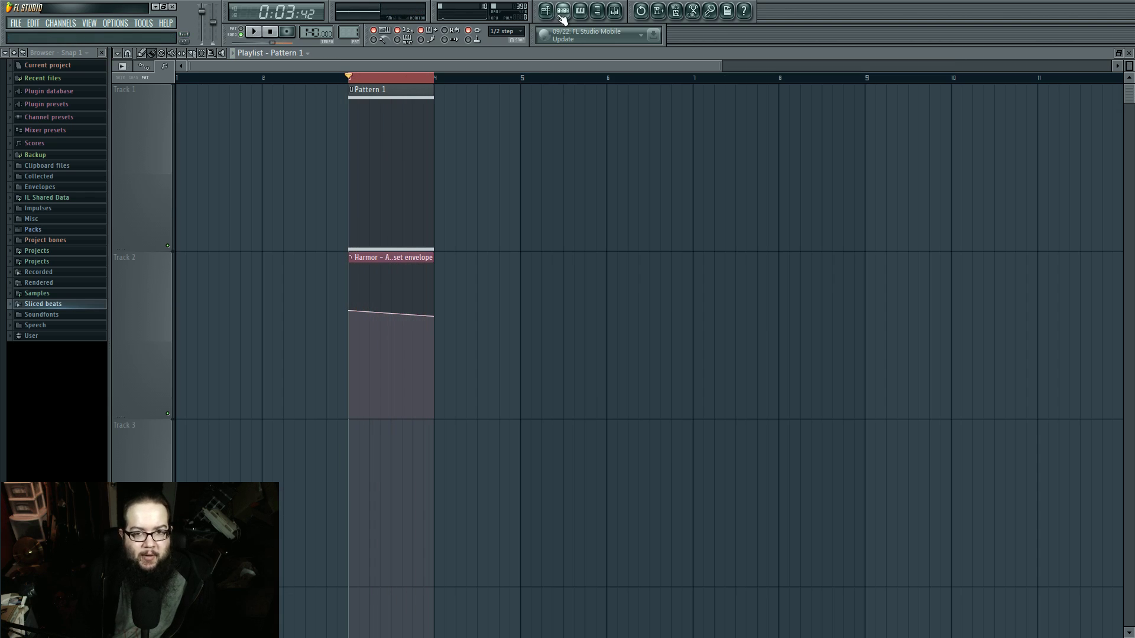
Step: Open Edison on mixer Insert 3 and record the looped bass bar into it, stopping after one full pass
{"action": "left_click", "coordinate": [615, 10]}
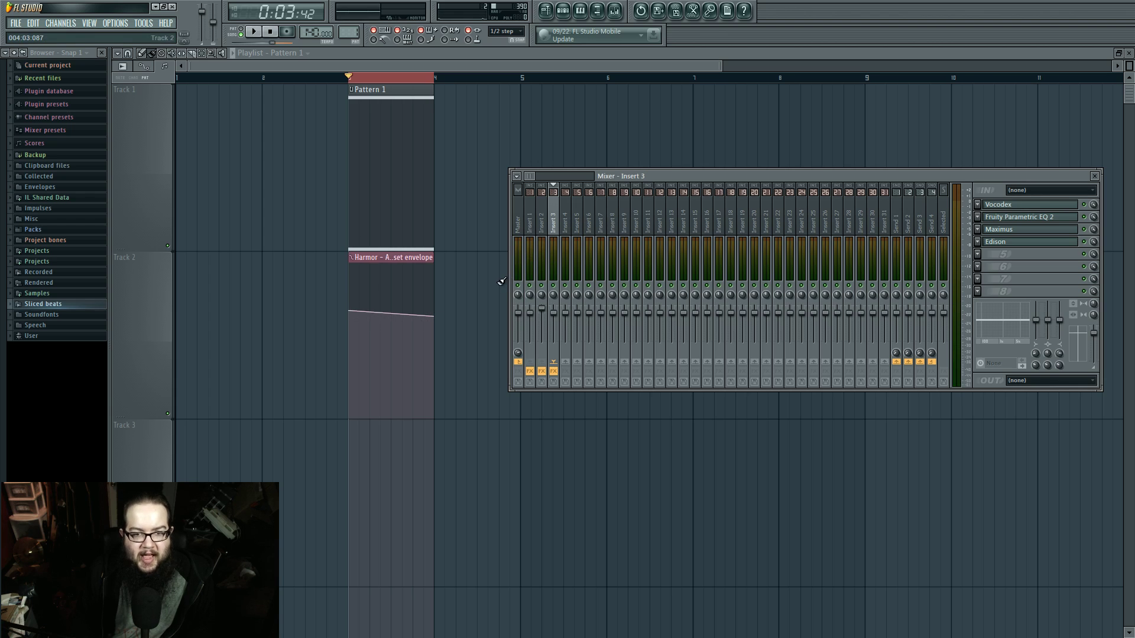
{"action": "left_click_drag", "start_coordinate": [660, 178], "coordinate": [638, 178]}
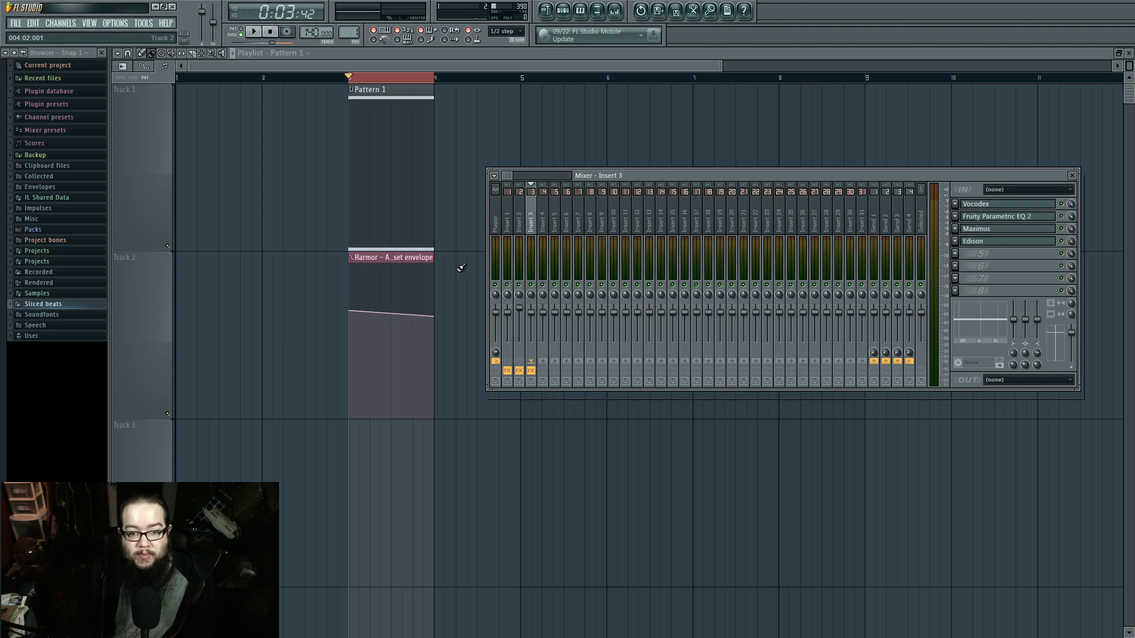
{"action": "left_click", "coordinate": [1052, 243]}
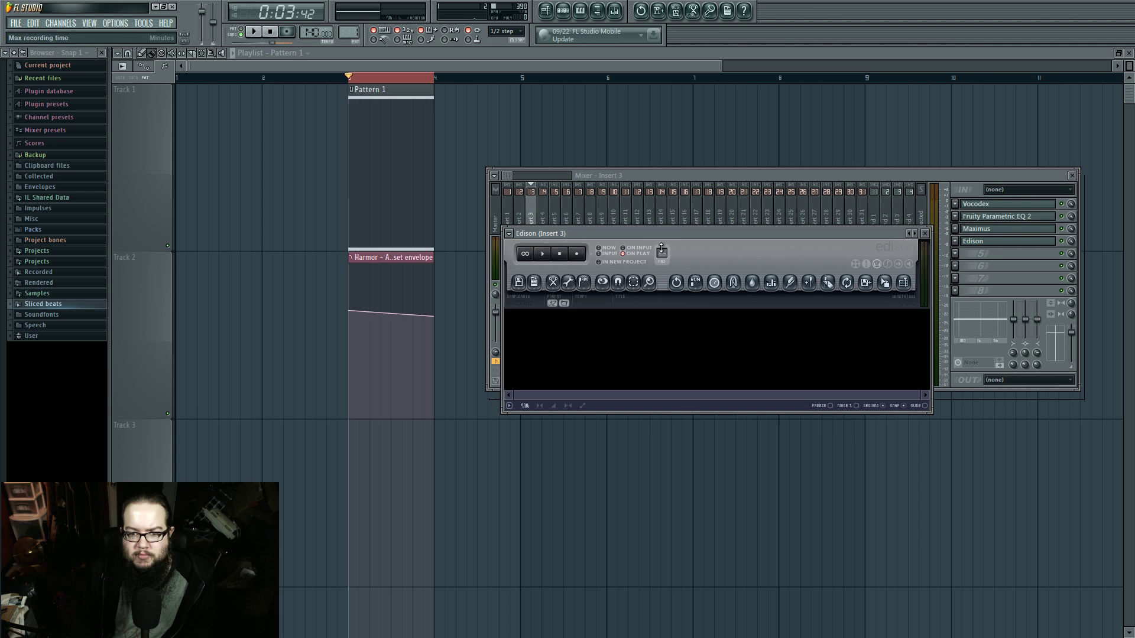
{"action": "left_click_drag", "start_coordinate": [676, 234], "coordinate": [662, 326]}
{"action": "left_click", "coordinate": [562, 346]}
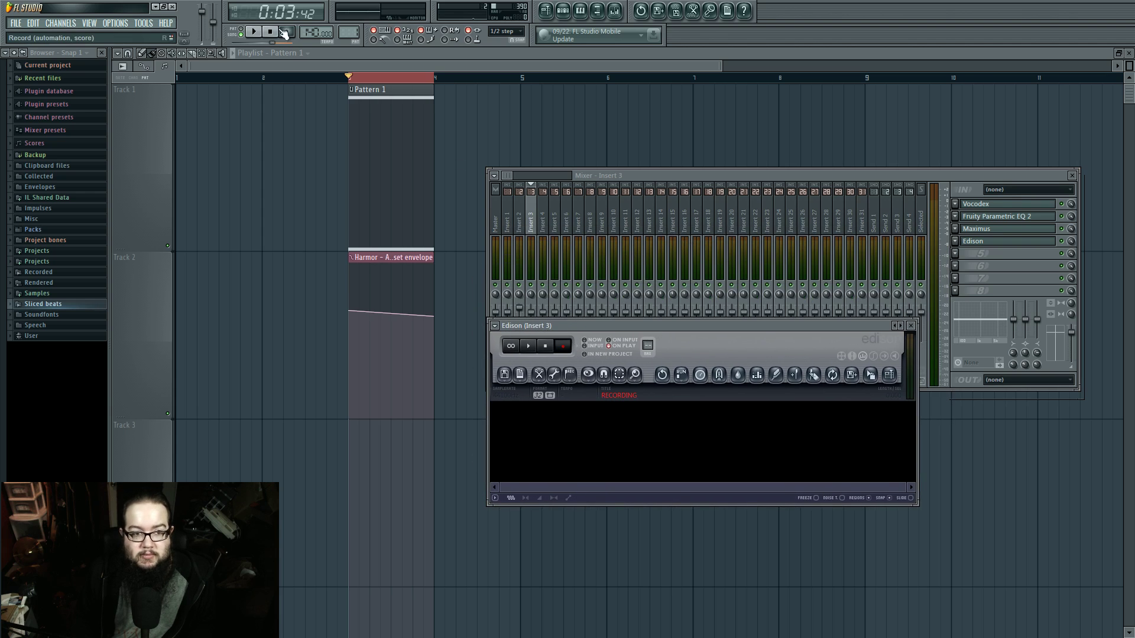
{"action": "left_click", "coordinate": [253, 32]}
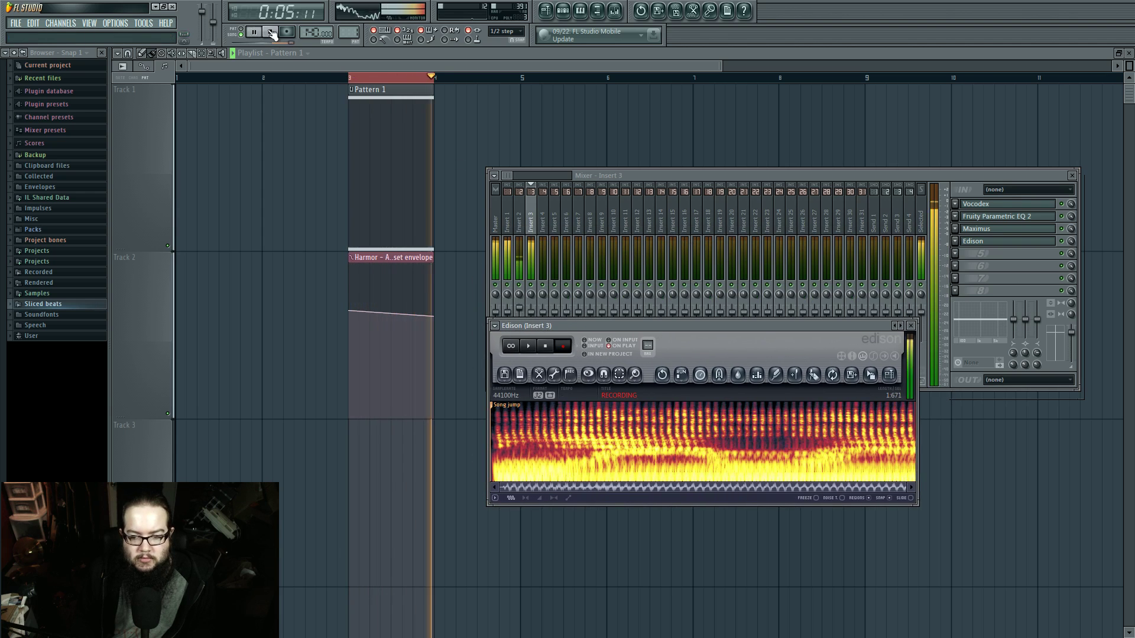
{"action": "left_click", "coordinate": [270, 32]}
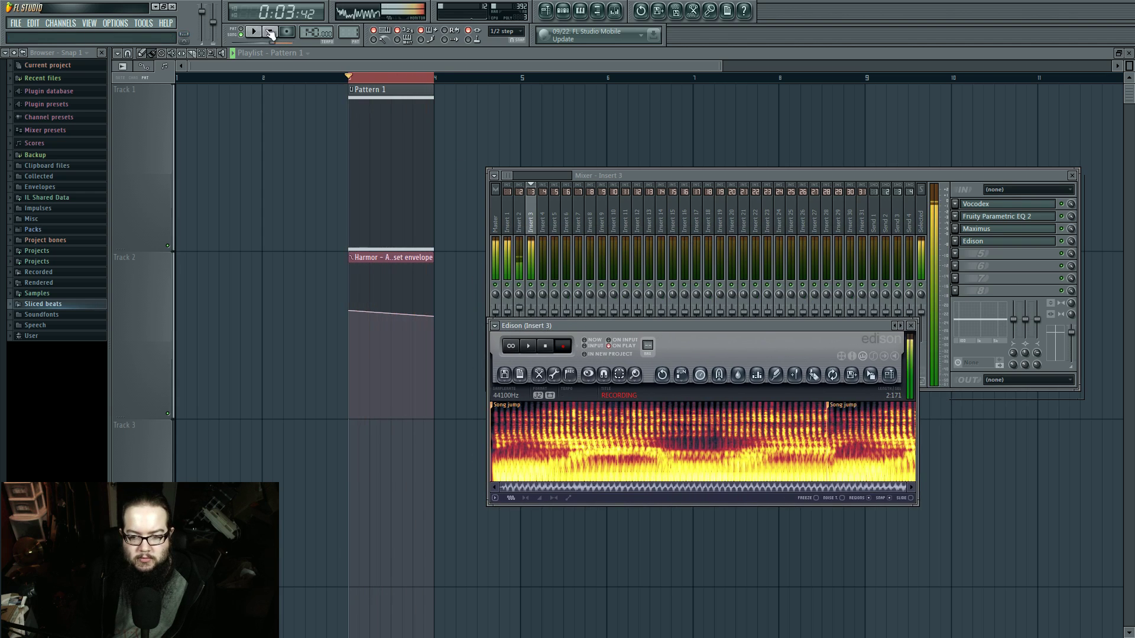
Step: Delete the recorded audio after the second Song jump marker in Edison
{"action": "left_click", "coordinate": [833, 408]}
{"action": "key", "text": "Delete"}
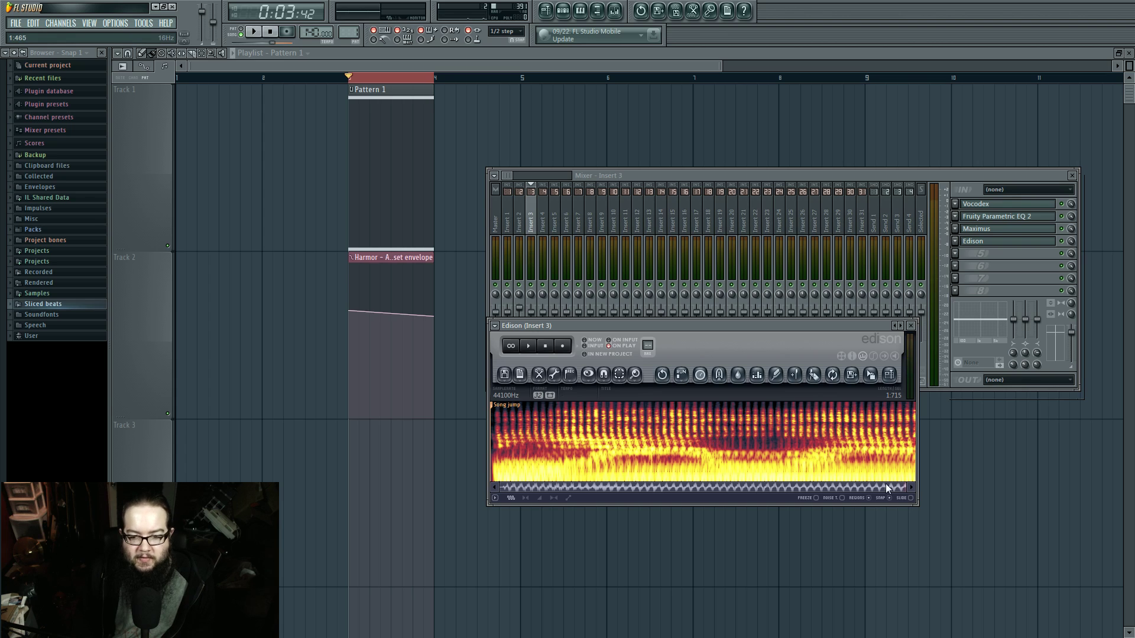
{"action": "left_click_drag", "start_coordinate": [906, 486], "coordinate": [931, 491]}
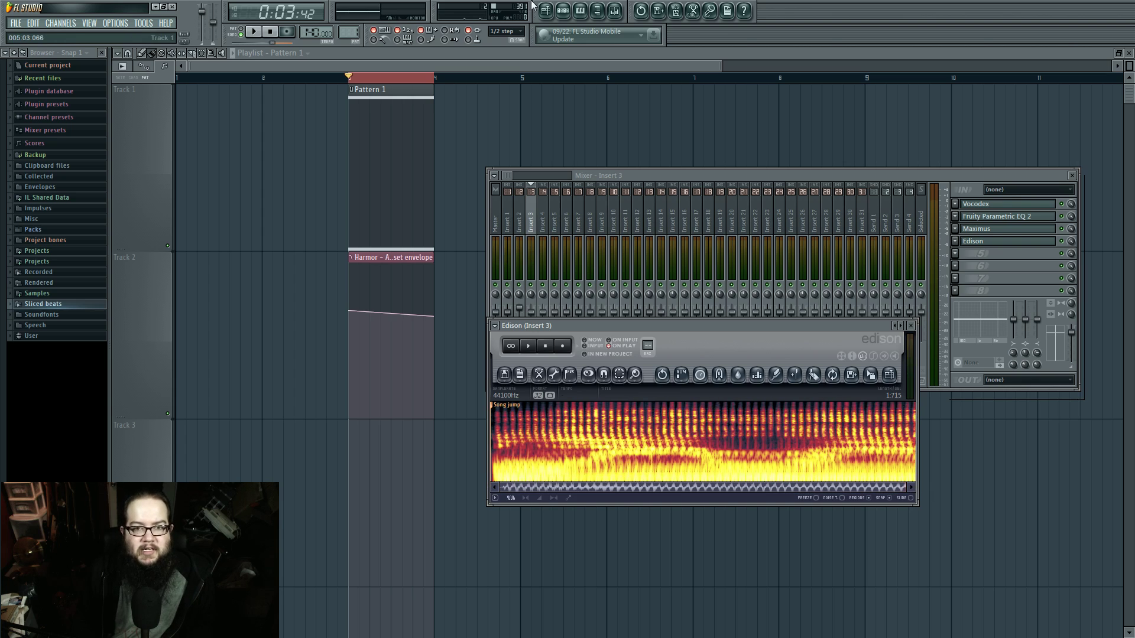
Step: Add a Serum channel and arrange the Serum and Edison windows beside each other
{"action": "left_click_drag", "start_coordinate": [648, 323], "coordinate": [635, 246]}
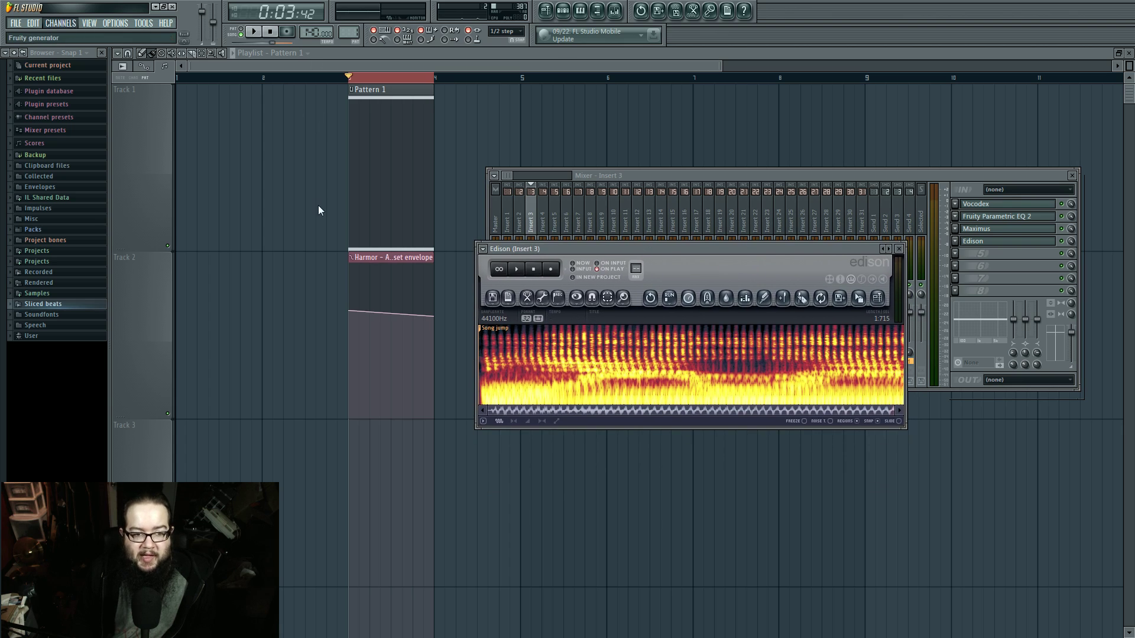
{"action": "left_click", "coordinate": [314, 126]}
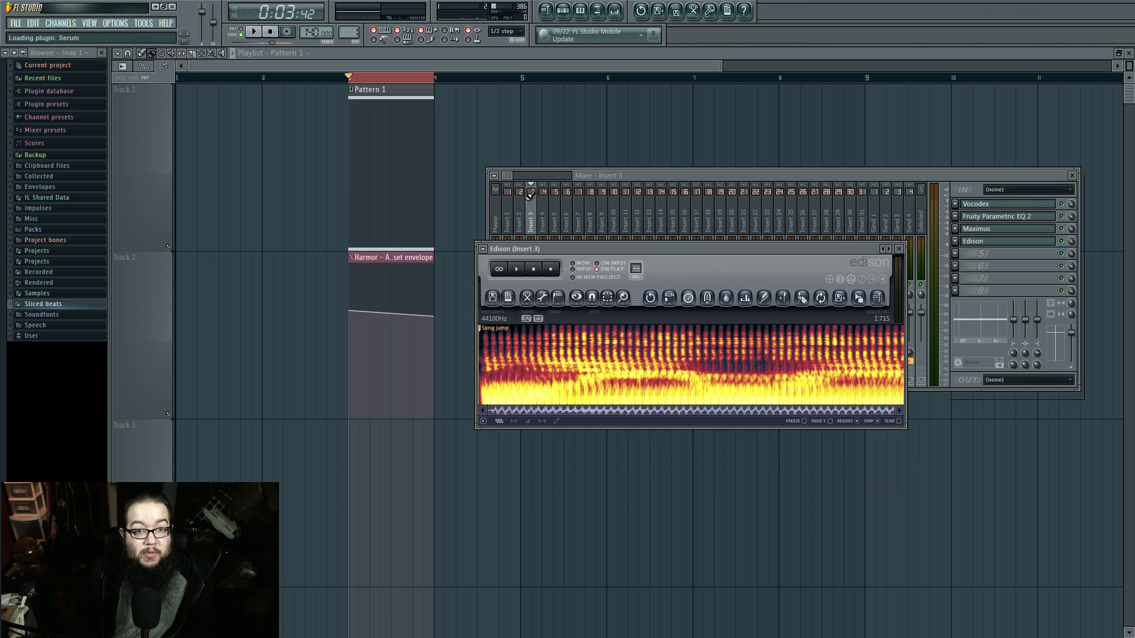
{"action": "left_click_drag", "start_coordinate": [530, 301], "coordinate": [442, 139]}
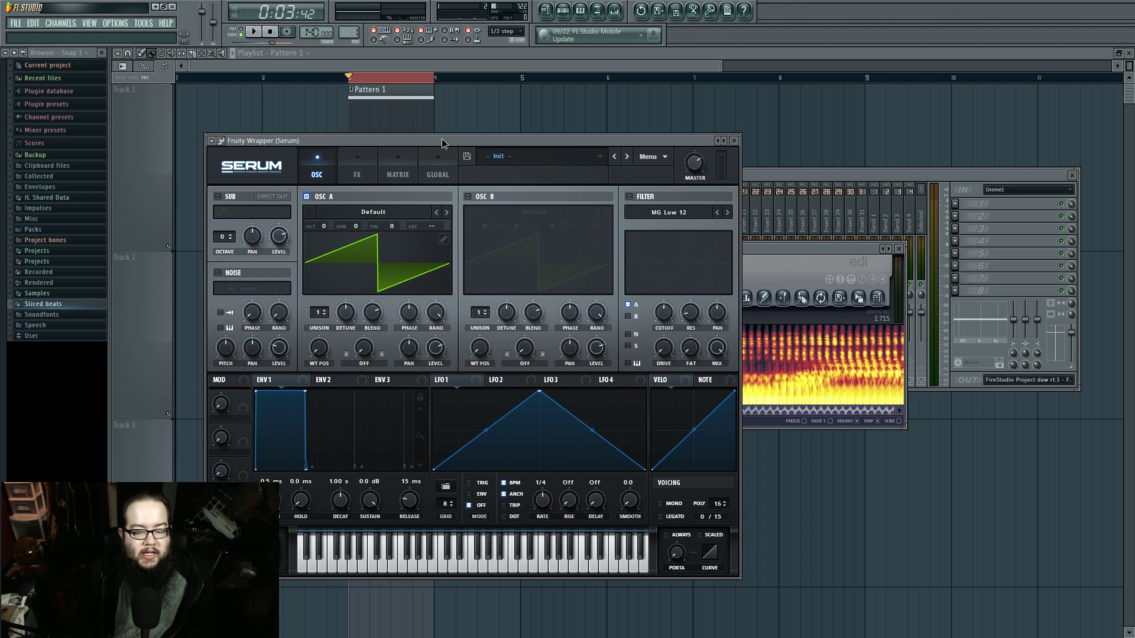
{"action": "left_click_drag", "start_coordinate": [800, 251], "coordinate": [985, 239]}
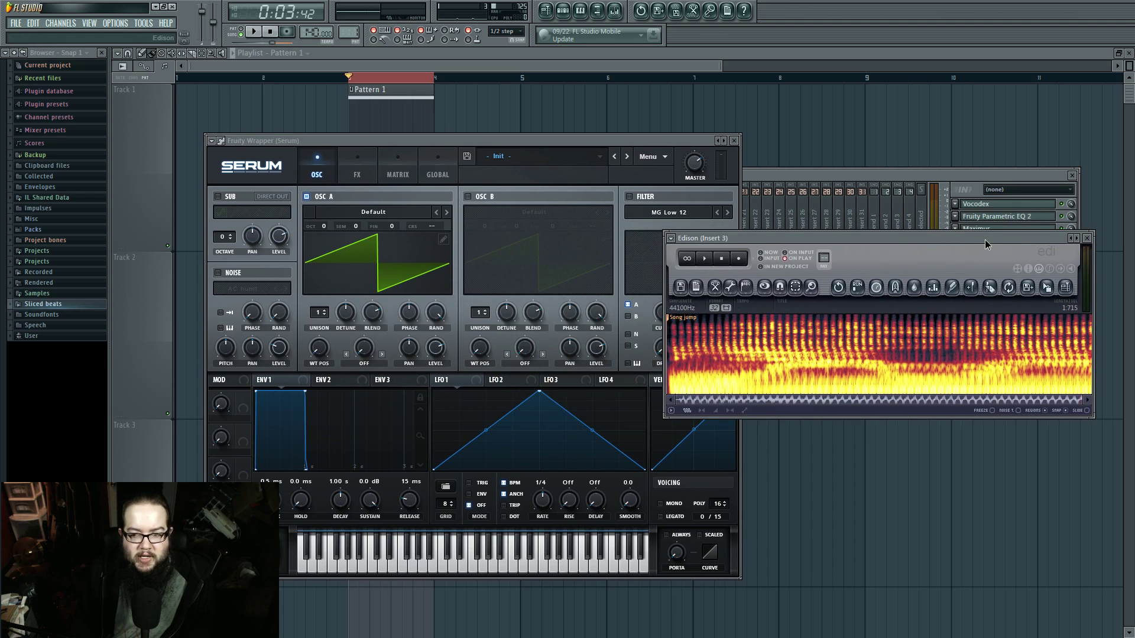
Step: Open the wavetable editor for Serum's oscillator A and enter 1348 in the formula field as the sample split size
{"action": "left_click", "coordinate": [445, 188]}
{"action": "left_click", "coordinate": [443, 239]}
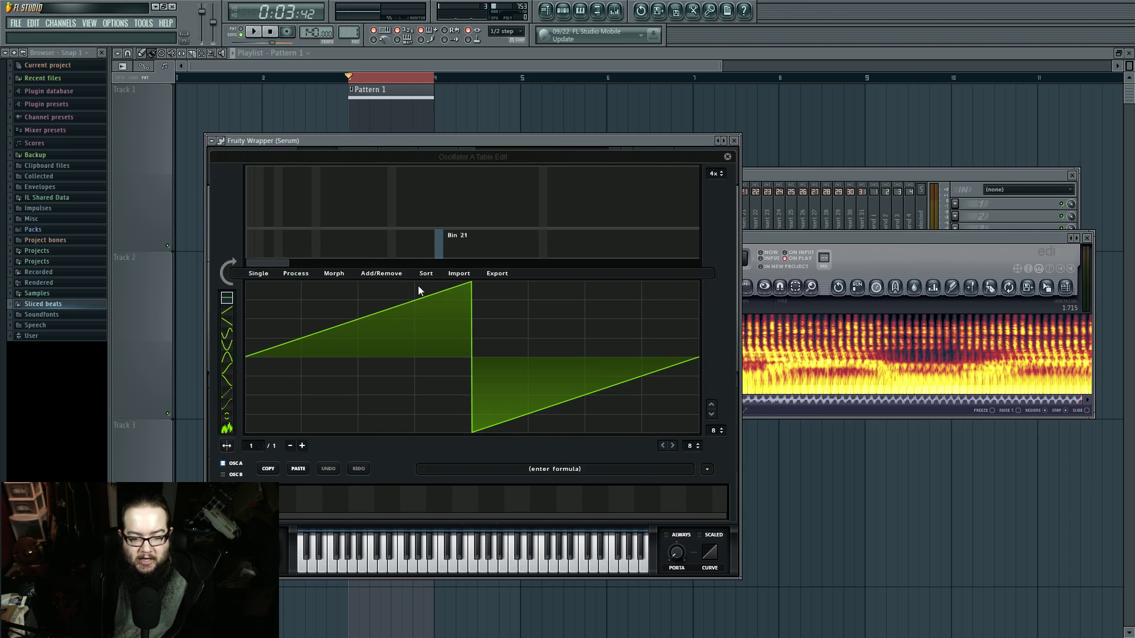
{"action": "left_click", "coordinate": [563, 470]}
{"action": "left_click", "coordinate": [540, 458]}
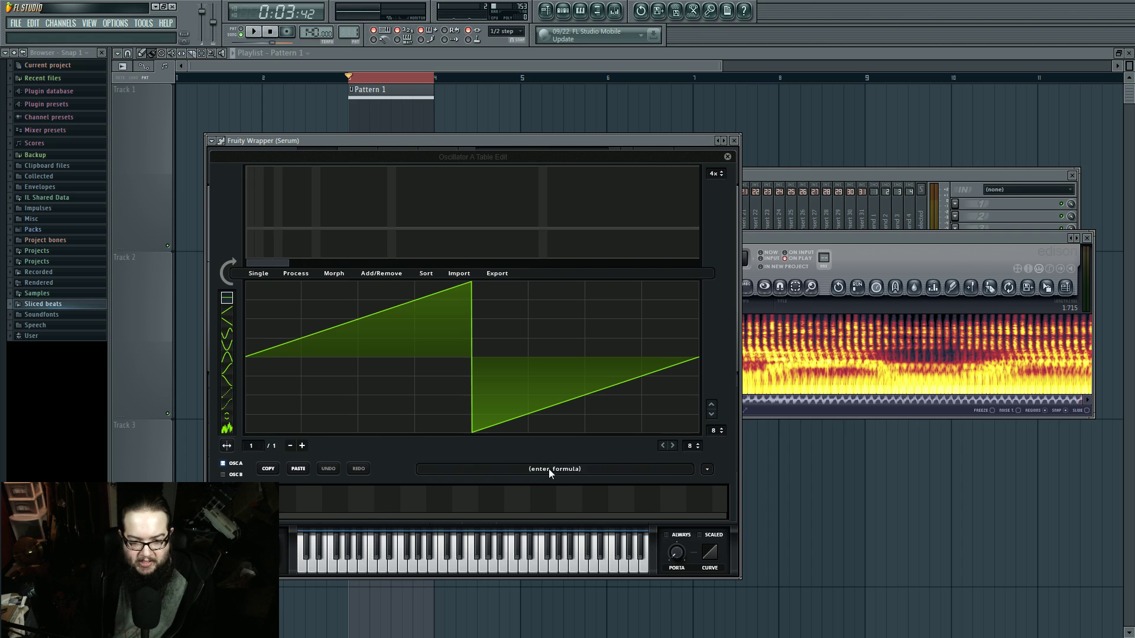
{"action": "left_click", "coordinate": [551, 469]}
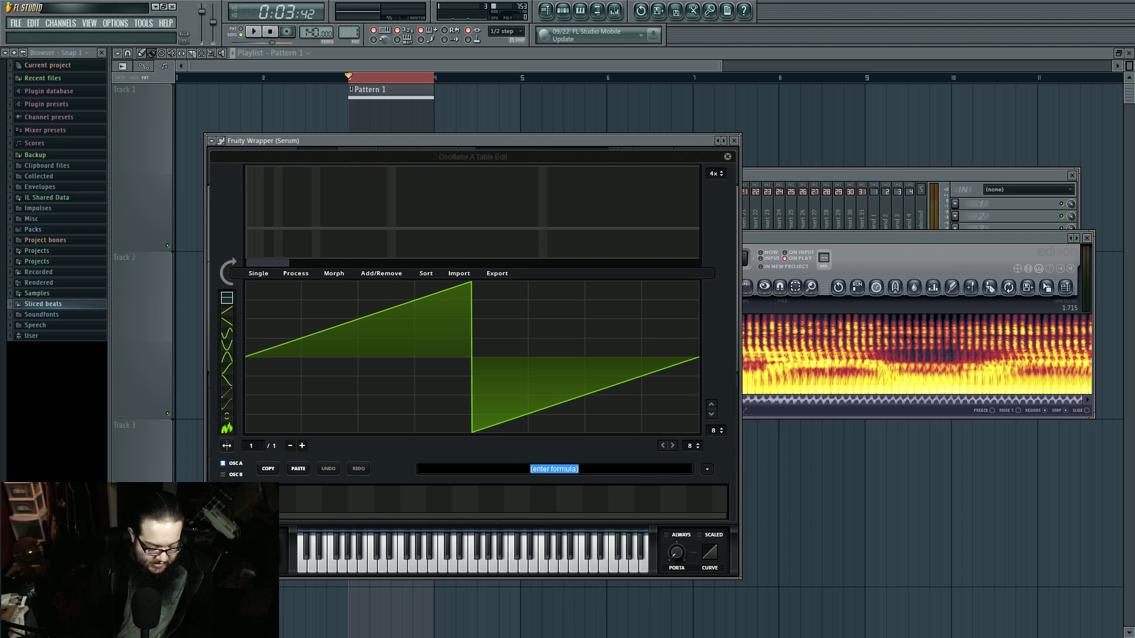
{"action": "type", "text": "1348"}
{"action": "key", "text": "Return"}
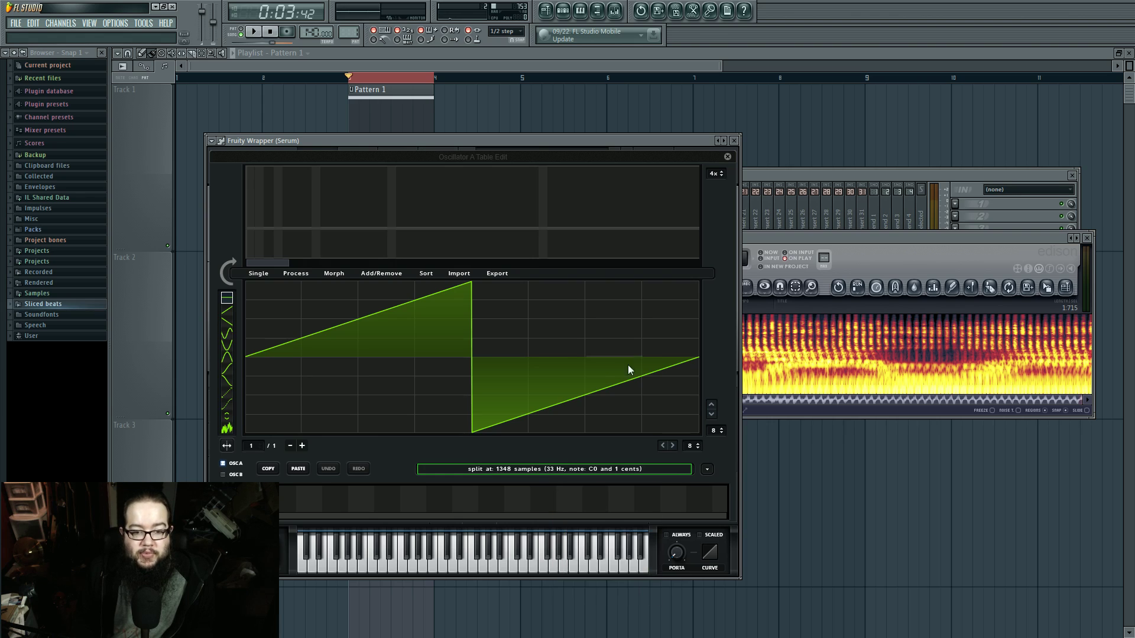
Step: Import the Edison recording into Serum's oscillator A wavetable editor
{"action": "left_click_drag", "start_coordinate": [879, 239], "coordinate": [906, 239]}
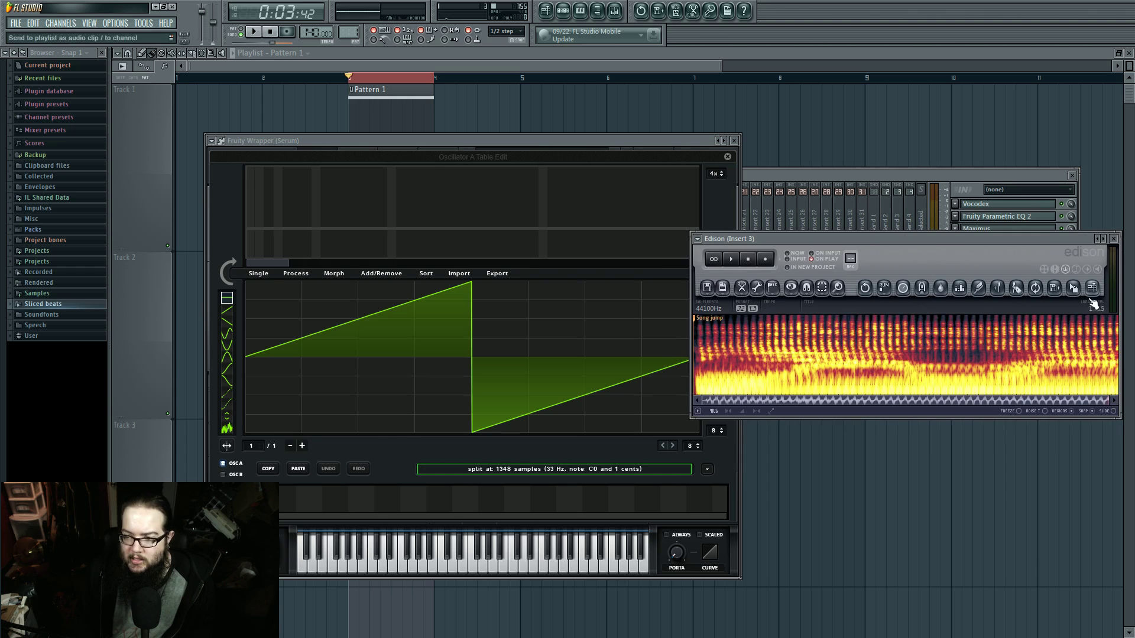
{"action": "left_click_drag", "start_coordinate": [1074, 297], "coordinate": [498, 317]}
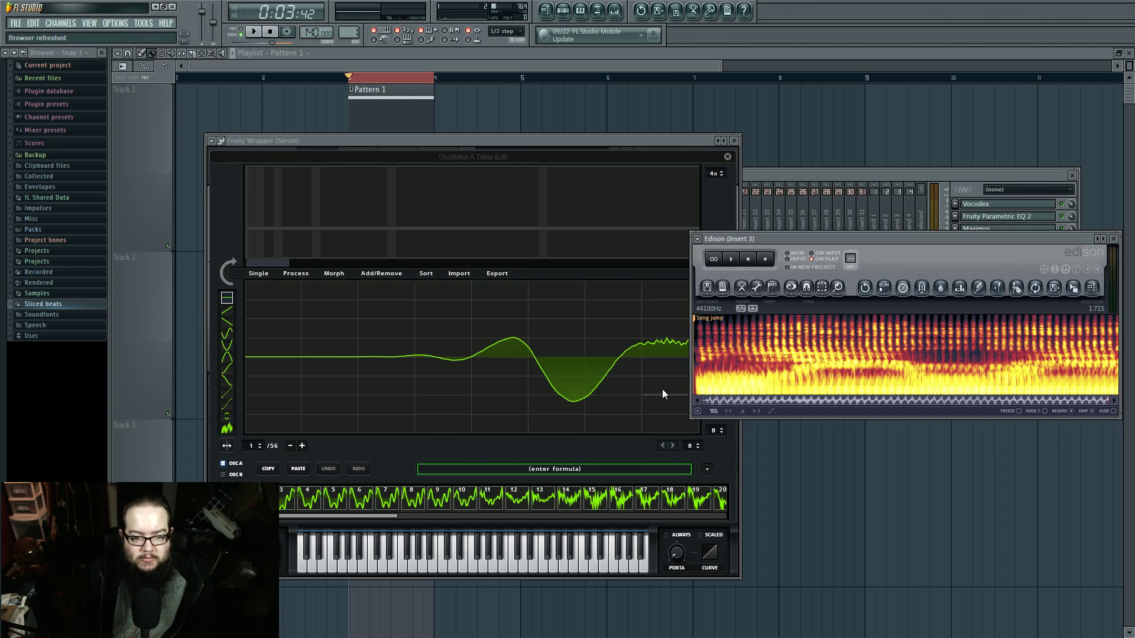
Step: Close oscillator A's wavetable editor and switch the oscillator's waveform display to the 3D view
{"action": "left_click", "coordinate": [537, 139]}
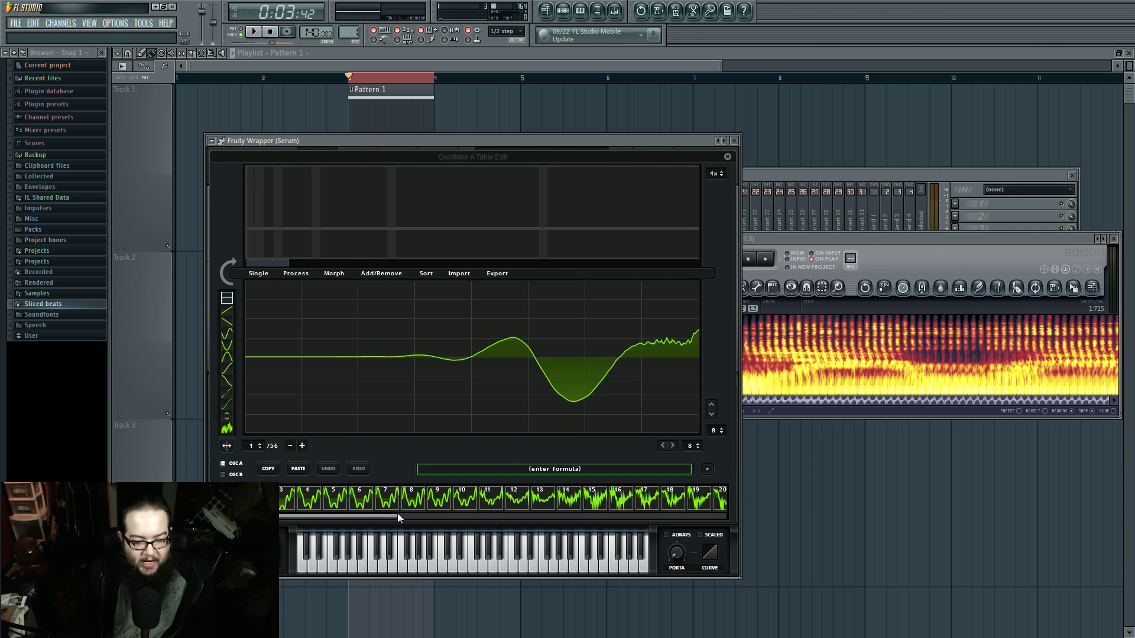
{"action": "left_click", "coordinate": [728, 156]}
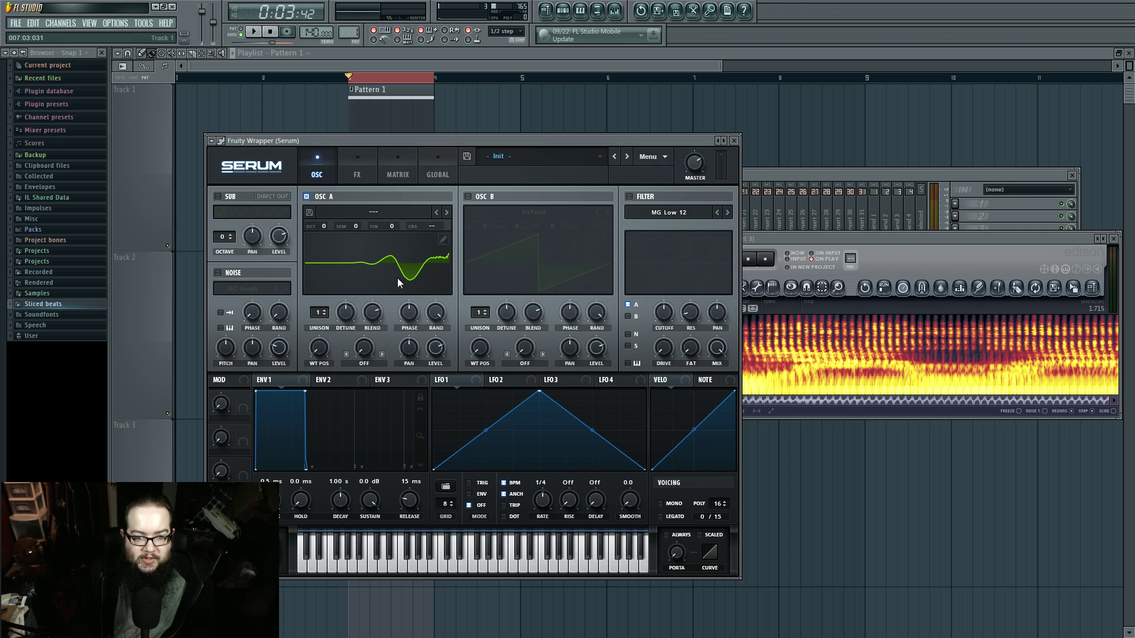
{"action": "left_click", "coordinate": [389, 265]}
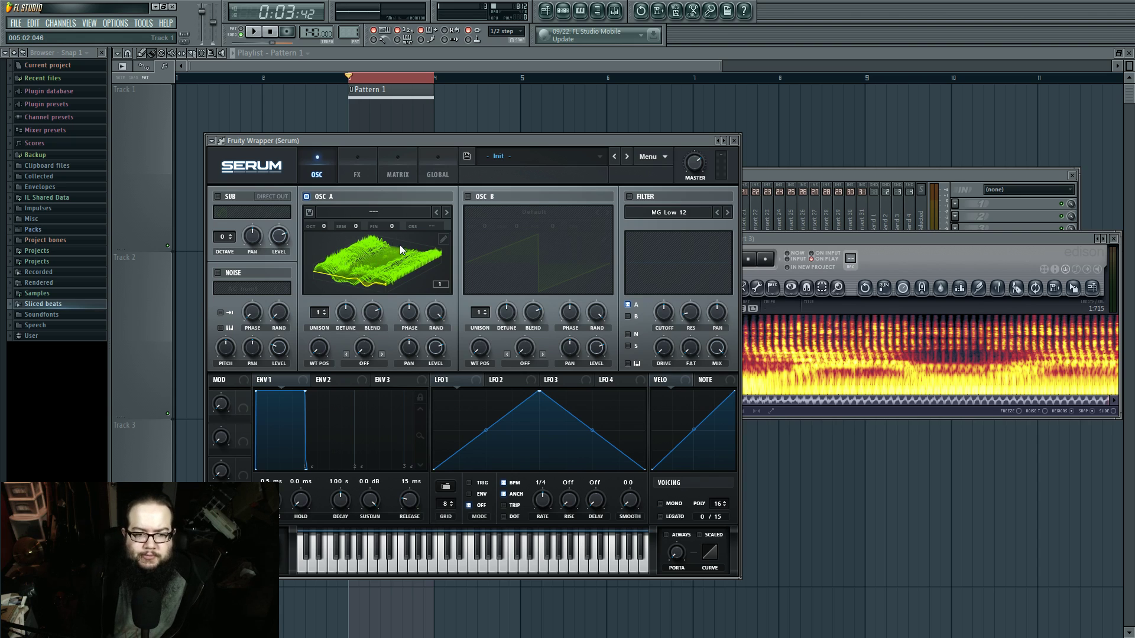
Step: Open the piano roll for the Serum channel and clear the time selection on its timeline
{"action": "left_click", "coordinate": [564, 12]}
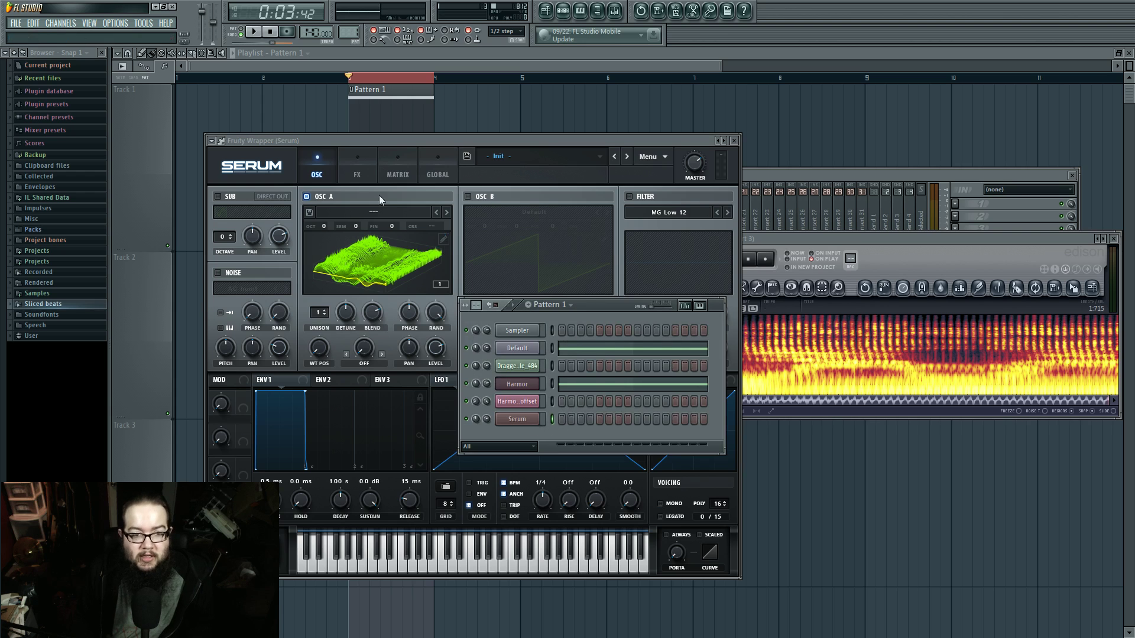
{"action": "left_click_drag", "start_coordinate": [353, 33], "coordinate": [353, 27]}
{"action": "right_click", "coordinate": [512, 420]}
{"action": "left_click", "coordinate": [513, 449]}
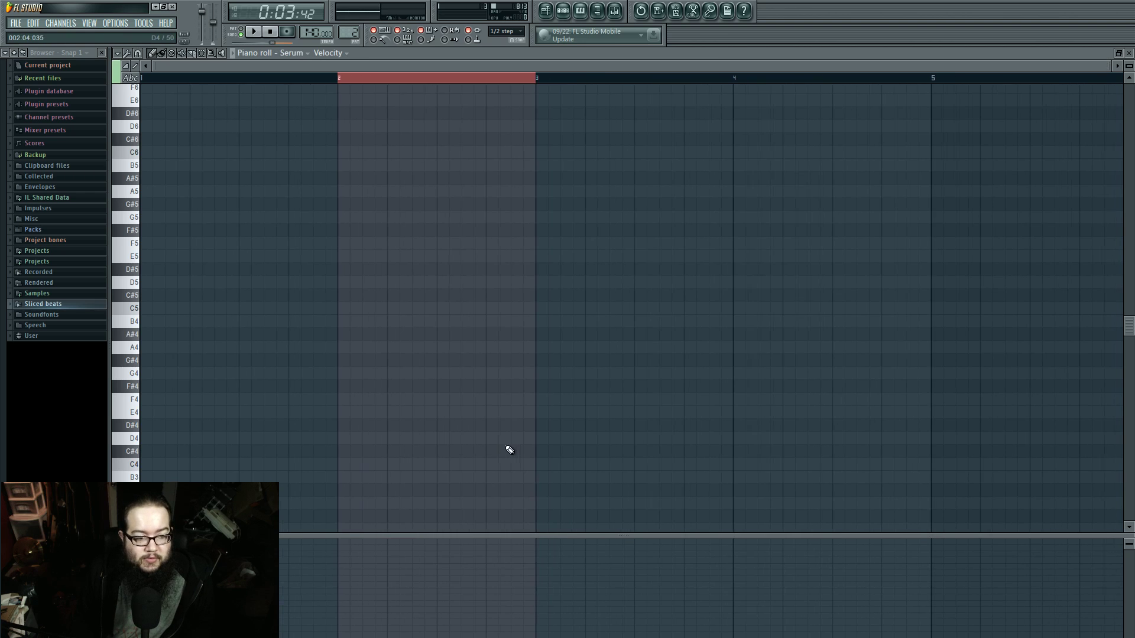
{"action": "left_click", "coordinate": [346, 77]}
Step: Draw an E2 note at the start of bar 1, slightly shorter than one bar
{"action": "left_click", "coordinate": [179, 413]}
{"action": "right_click", "coordinate": [182, 413]}
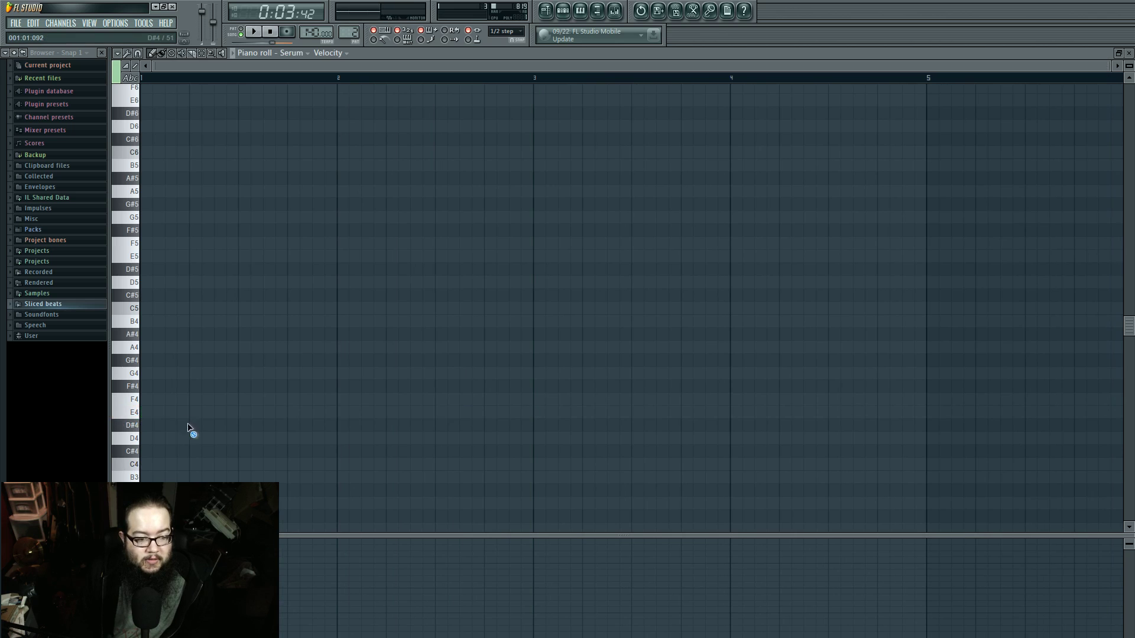
{"action": "scroll", "coordinate": [189, 431], "scroll_direction": "down", "scroll_amount": 6}
{"action": "left_click", "coordinate": [189, 427]}
{"action": "left_click_drag", "start_coordinate": [189, 428], "coordinate": [143, 395]}
{"action": "left_click_drag", "start_coordinate": [142, 316], "coordinate": [142, 331]}
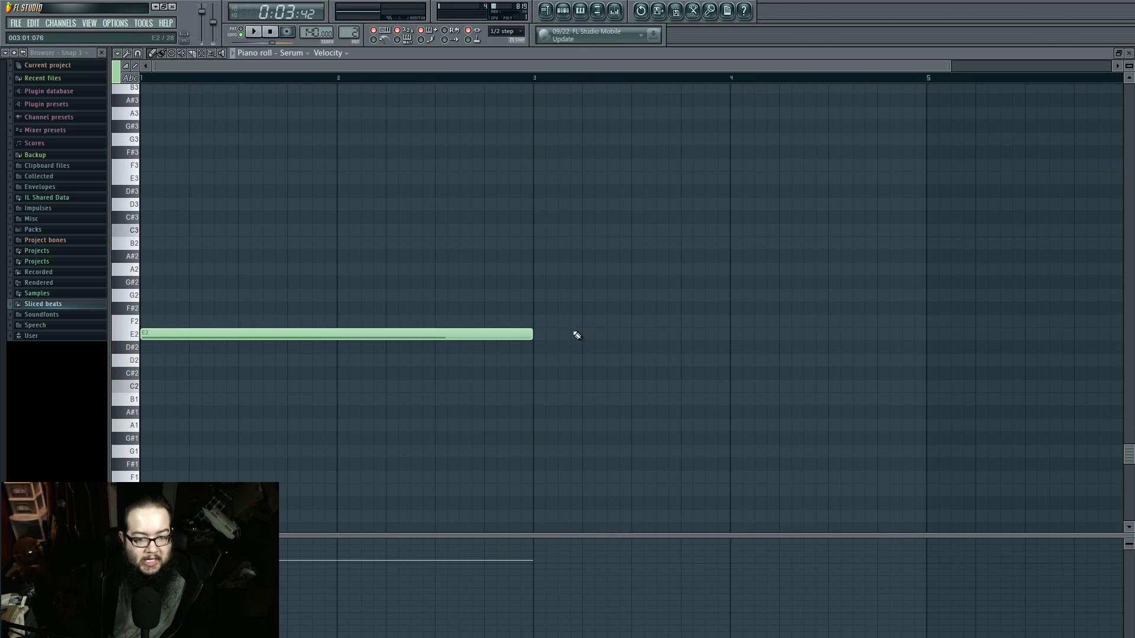
{"action": "left_click_drag", "start_coordinate": [532, 334], "coordinate": [330, 334]}
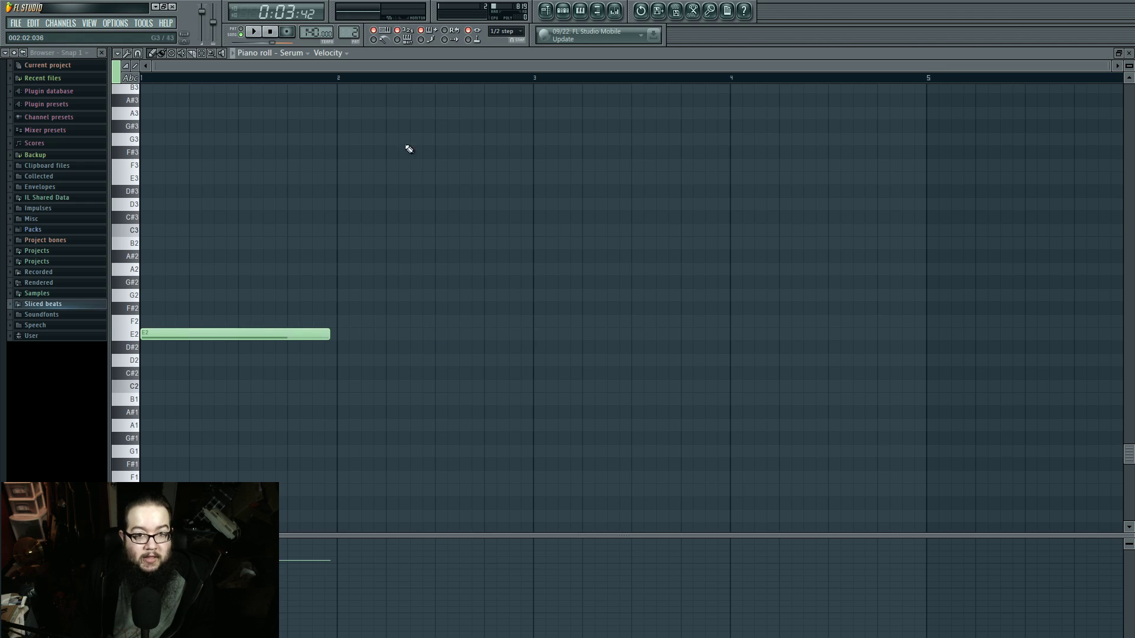
Step: Reopen Serum and play the pattern while sweeping oscillator A's wavetable position, ending at frame 9
{"action": "left_click", "coordinate": [567, 14]}
{"action": "left_click", "coordinate": [523, 419]}
{"action": "left_click", "coordinate": [253, 31]}
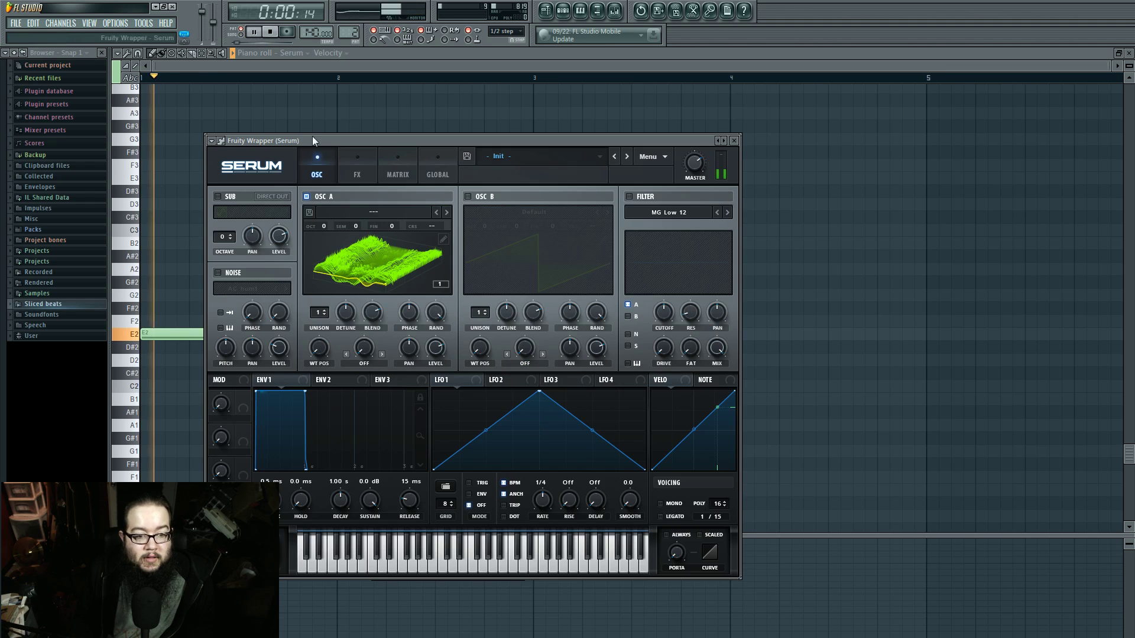
{"action": "left_click_drag", "start_coordinate": [312, 283], "coordinate": [335, 347]}
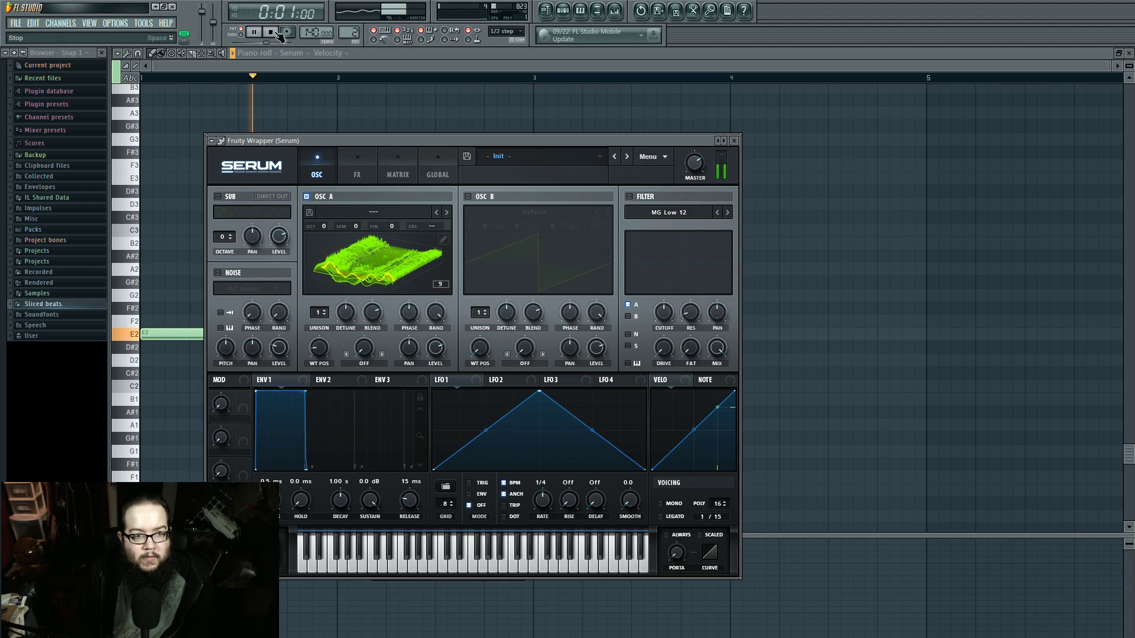
{"action": "key", "text": "space"}
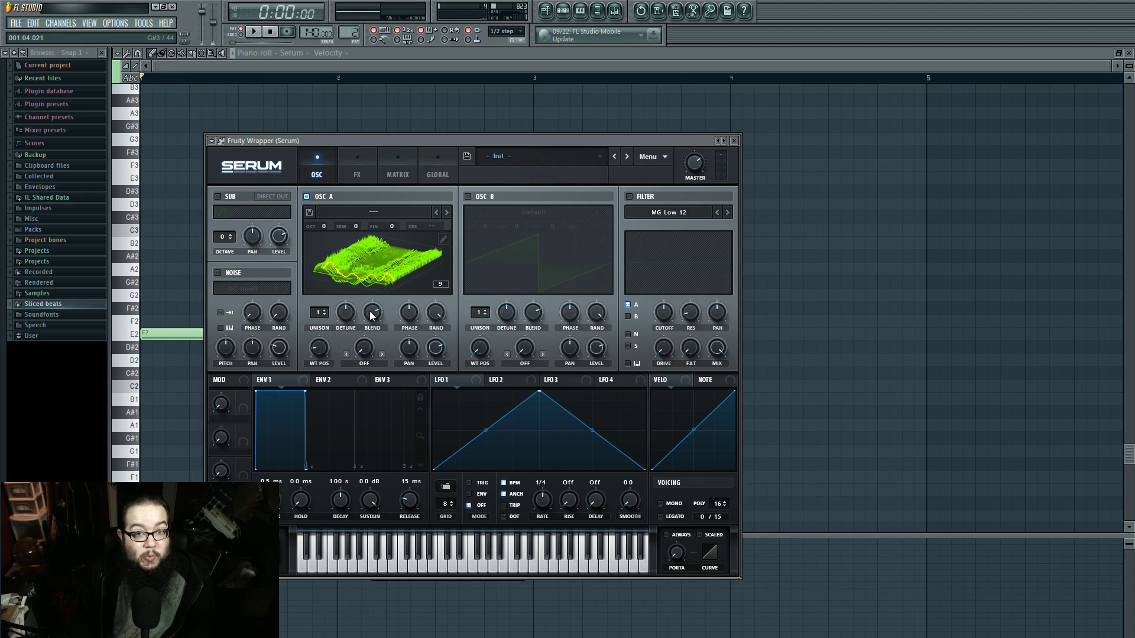
Step: Open oscillator A's wavetable editor and examine the shapes and edges of frames 3, 4, 5 and 1
{"action": "left_click", "coordinate": [443, 240]}
{"action": "left_click_drag", "start_coordinate": [377, 513], "coordinate": [305, 516]}
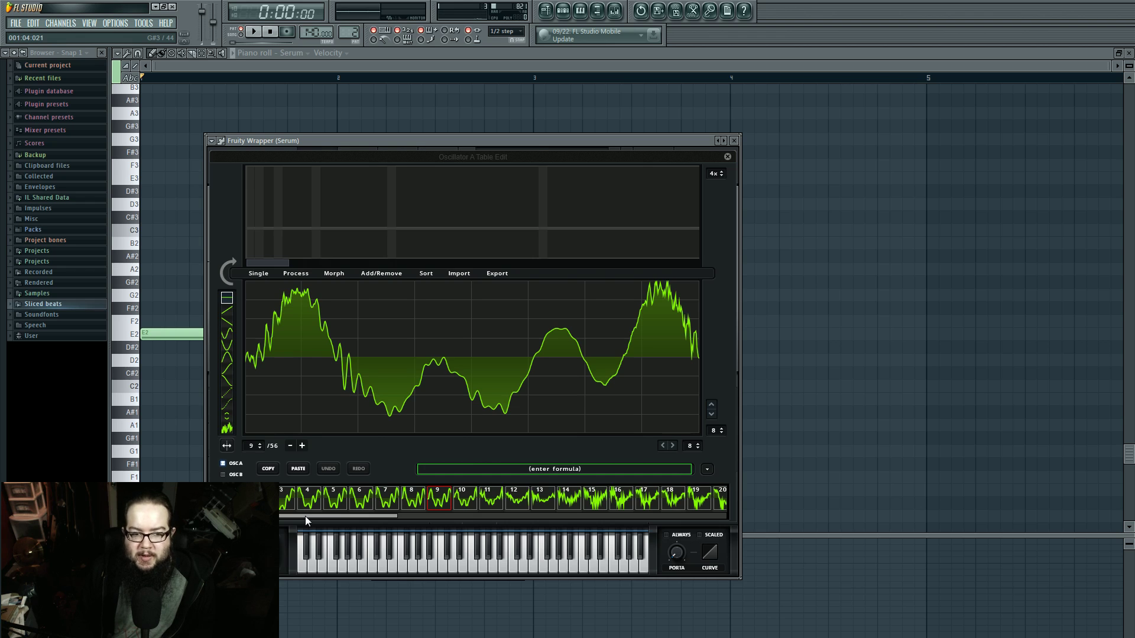
{"action": "left_click", "coordinate": [288, 498]}
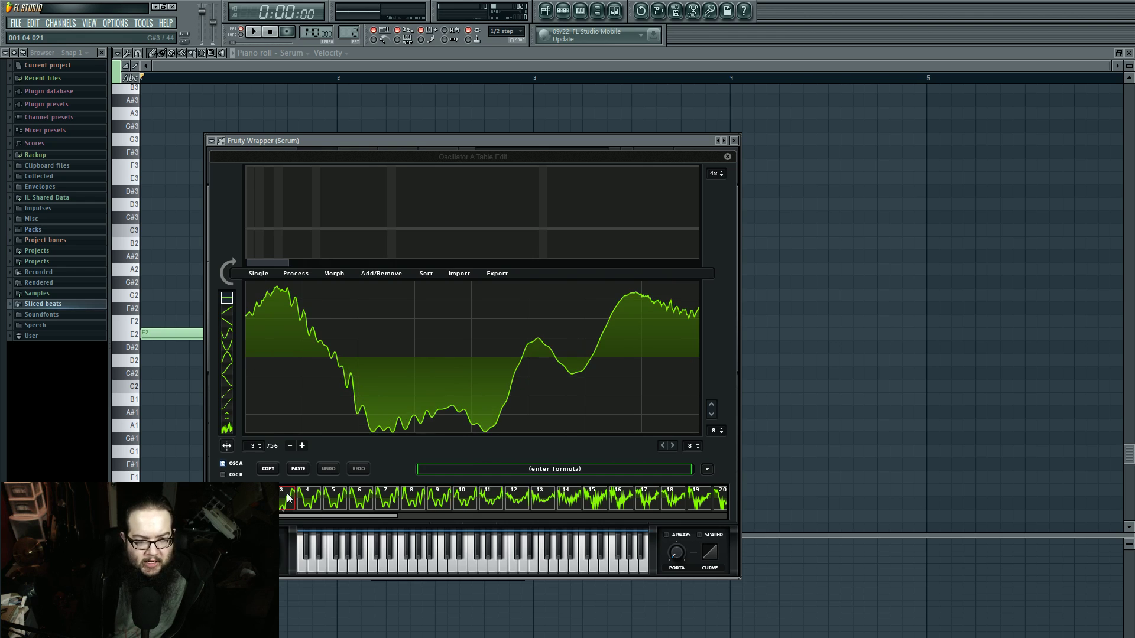
{"action": "left_click", "coordinate": [306, 495]}
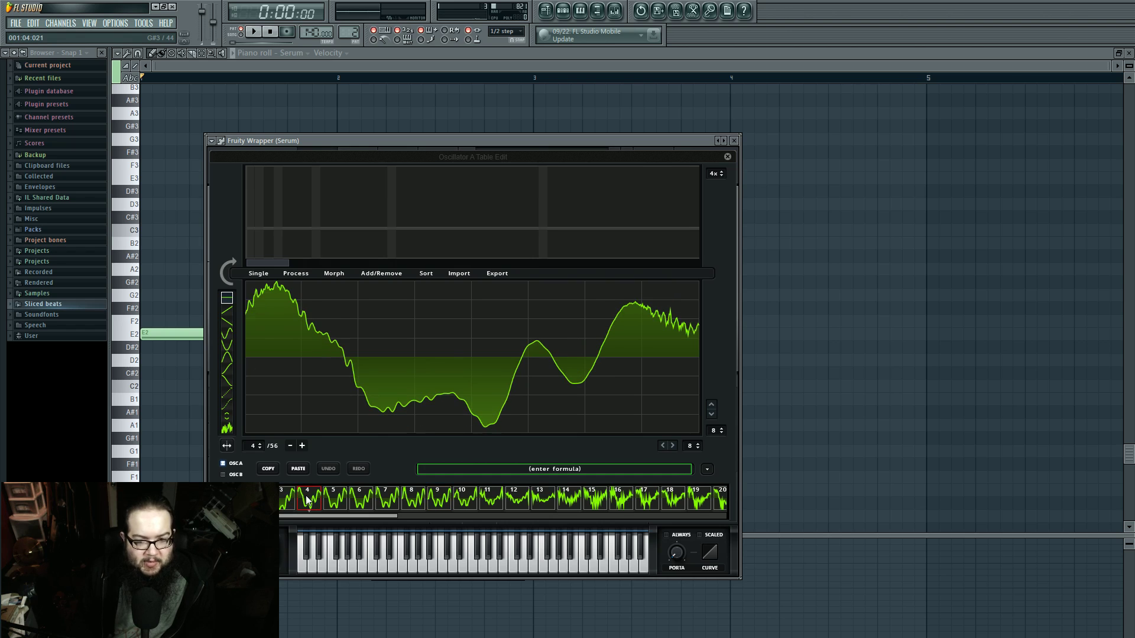
{"action": "left_click", "coordinate": [337, 502]}
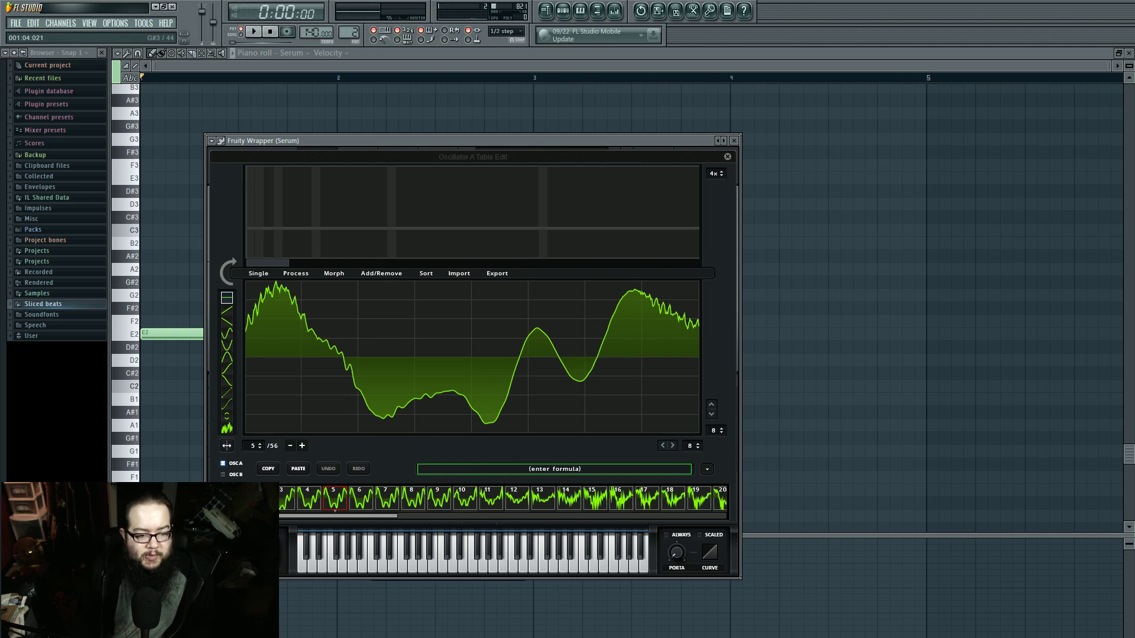
{"action": "left_click", "coordinate": [231, 500]}
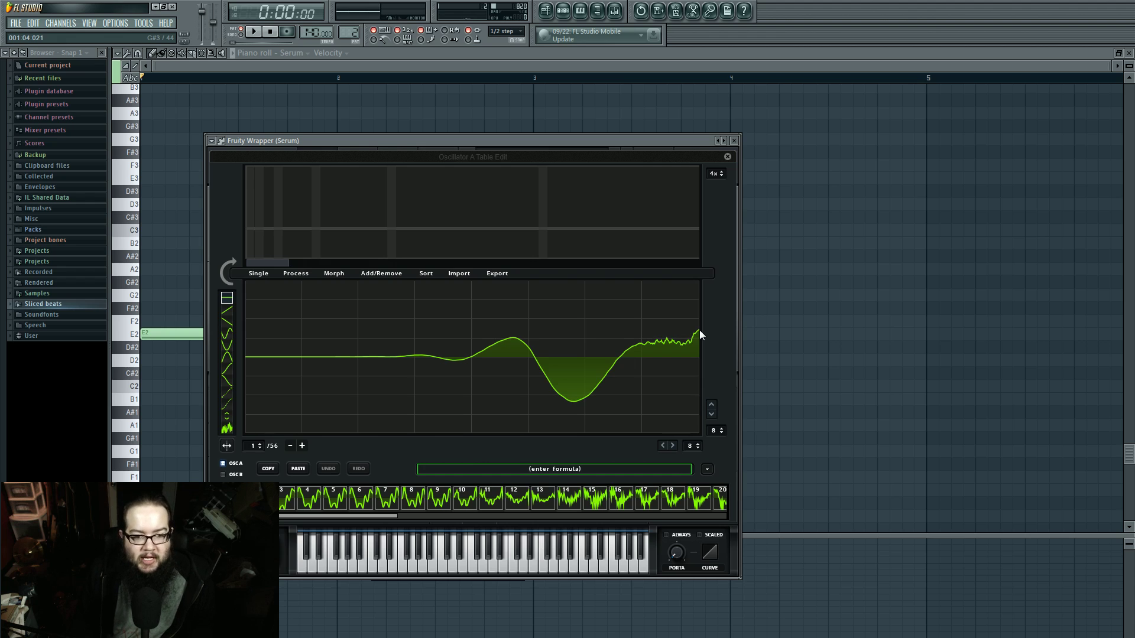
Step: Apply the X-Fade Edges (16 samples) process to oscillator A's wavetable and close the wavetable editor
{"action": "left_click", "coordinate": [303, 274]}
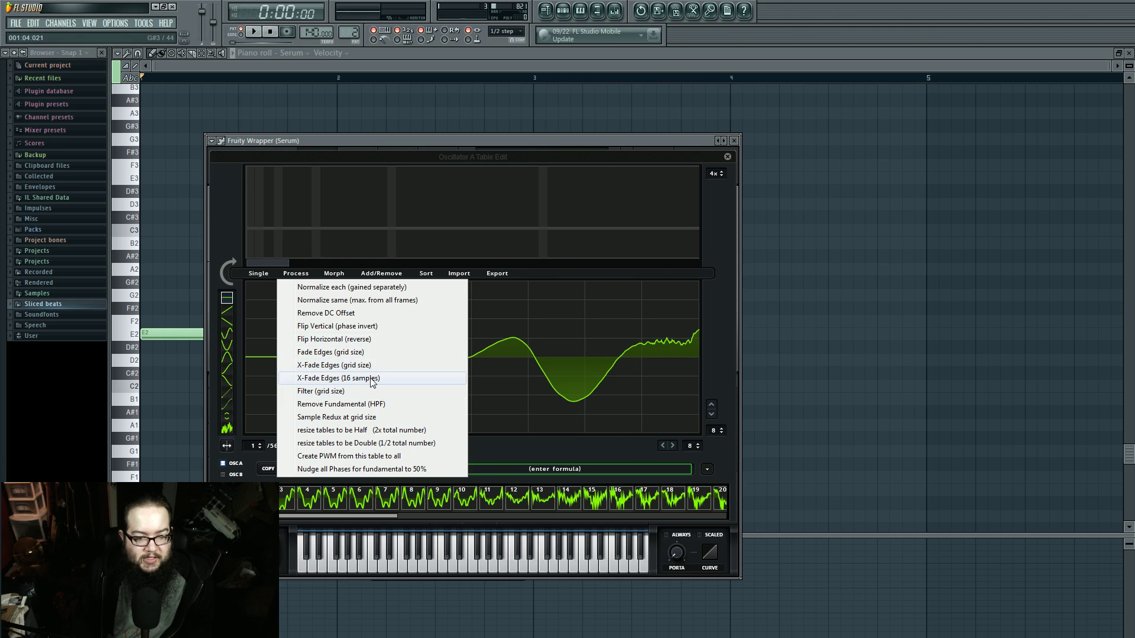
{"action": "left_click", "coordinate": [370, 379]}
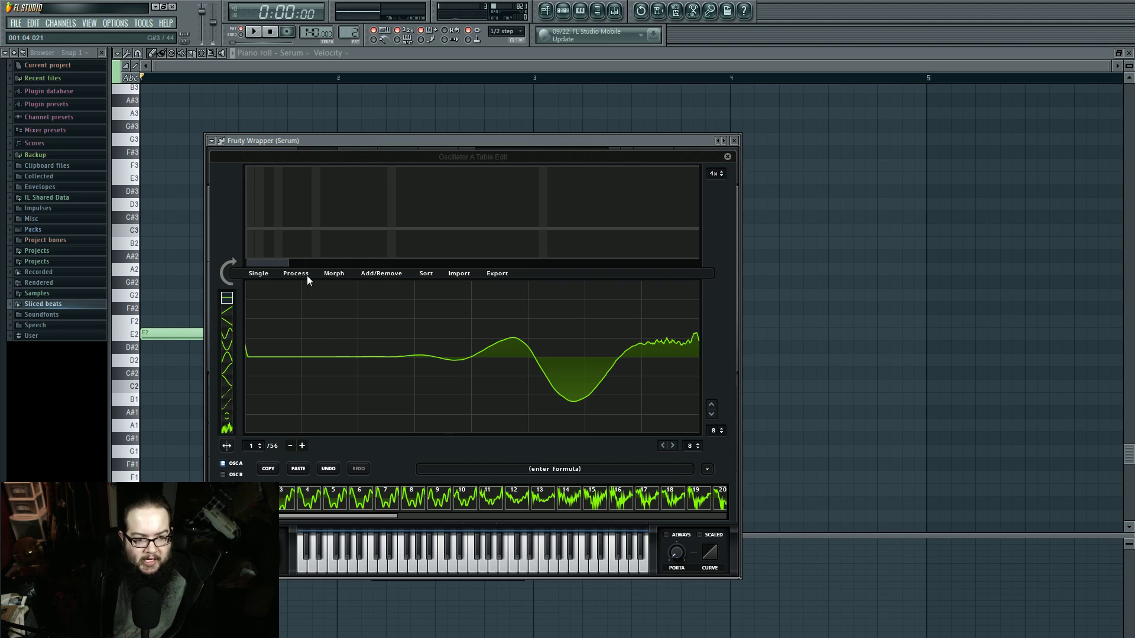
{"action": "left_click", "coordinate": [334, 274]}
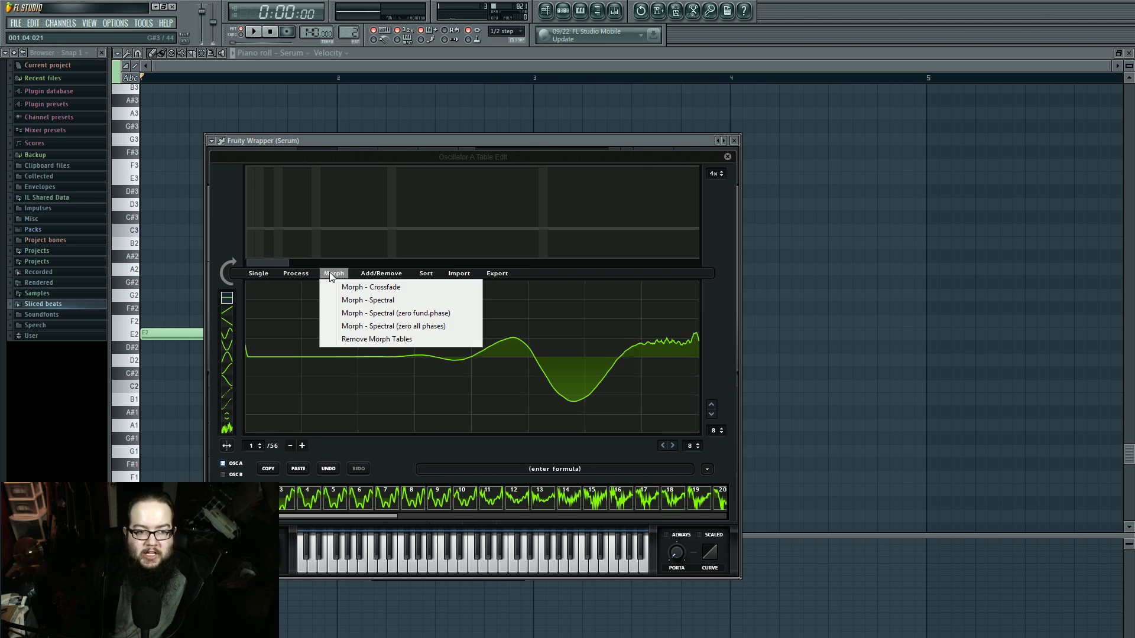
{"action": "left_click", "coordinate": [727, 157]}
{"action": "left_click", "coordinate": [727, 156]}
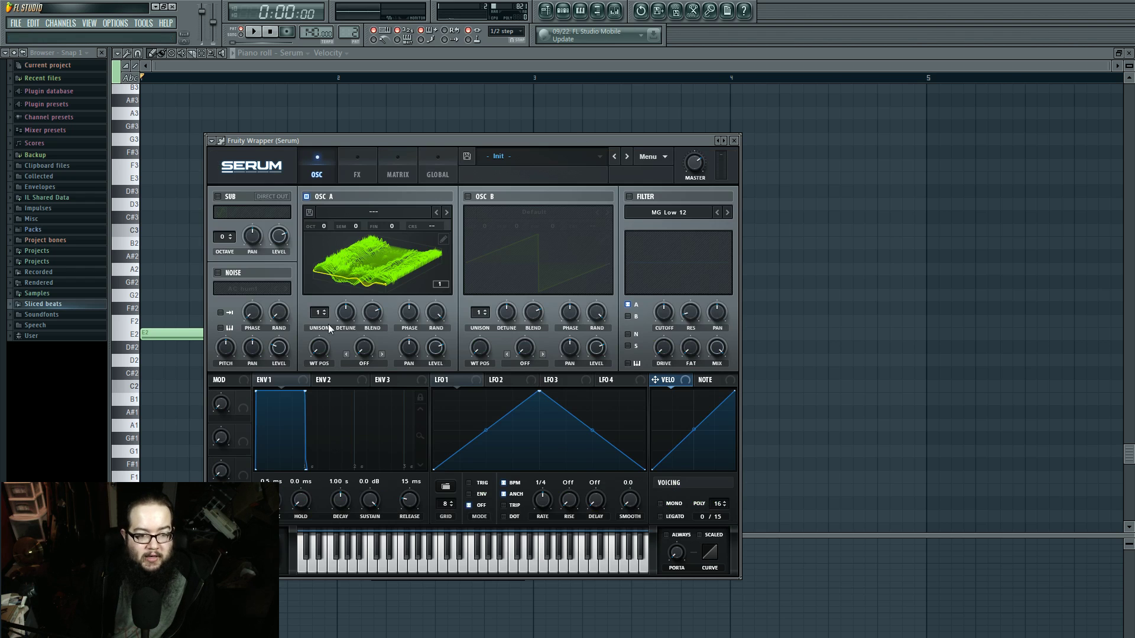
Step: Play the pattern while sweeping oscillator A's wavetable position up to frame 29
{"action": "key", "text": "space"}
{"action": "left_click_drag", "start_coordinate": [319, 350], "coordinate": [321, 329]}
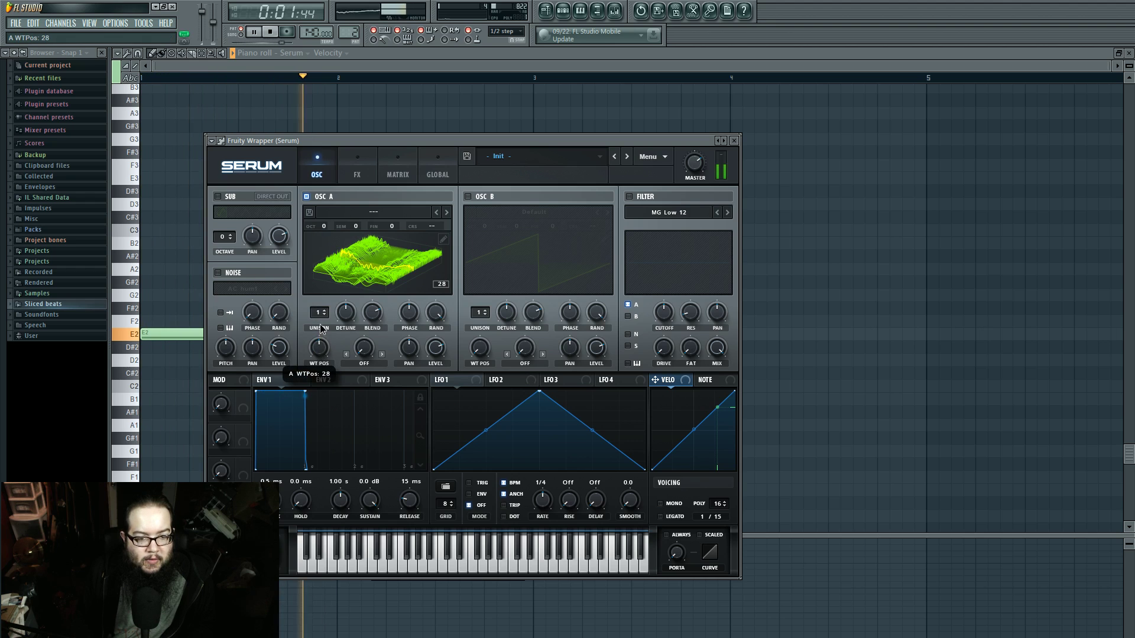
{"action": "key", "text": "space"}
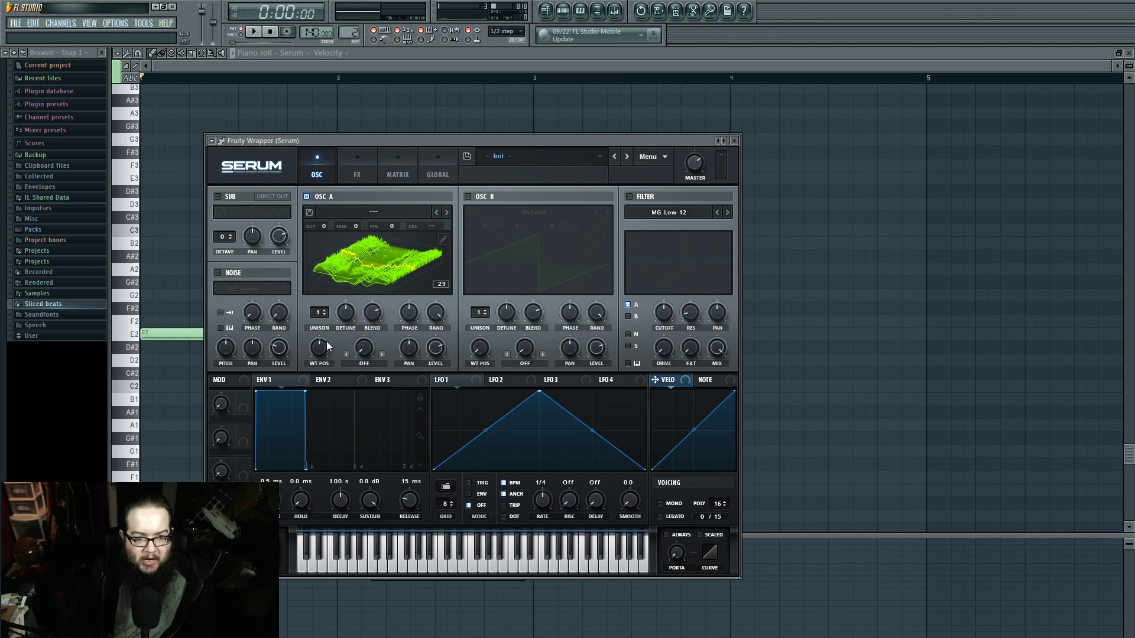
Step: Reopen oscillator A's wavetable editor and apply Morph - Spectral (zero fund.phase) to the table
{"action": "left_click", "coordinate": [443, 239]}
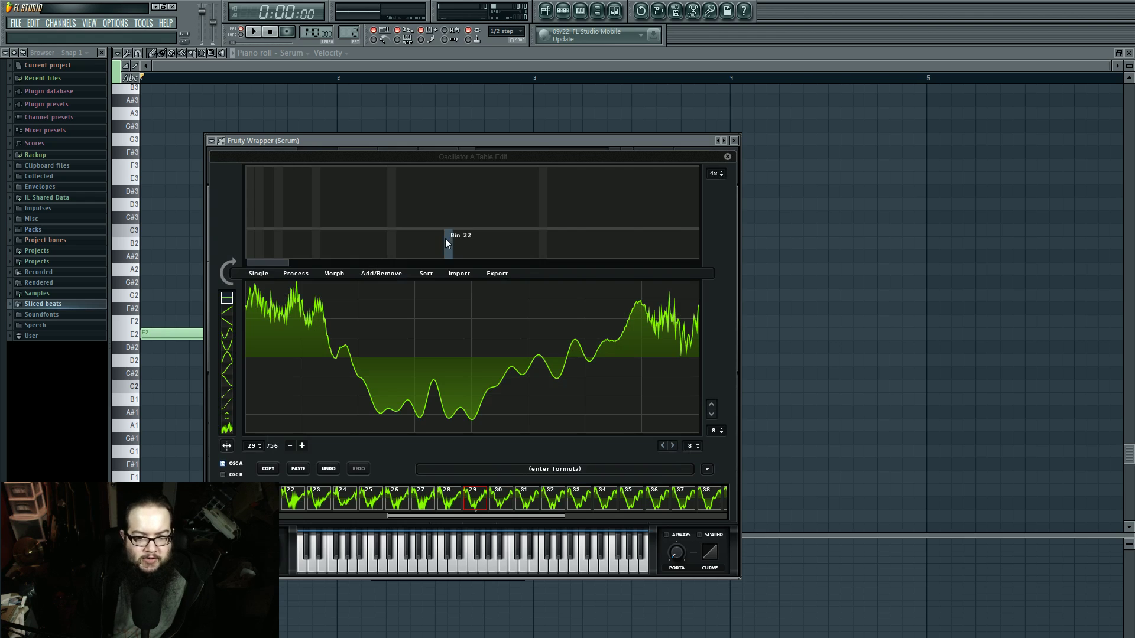
{"action": "left_click", "coordinate": [346, 275]}
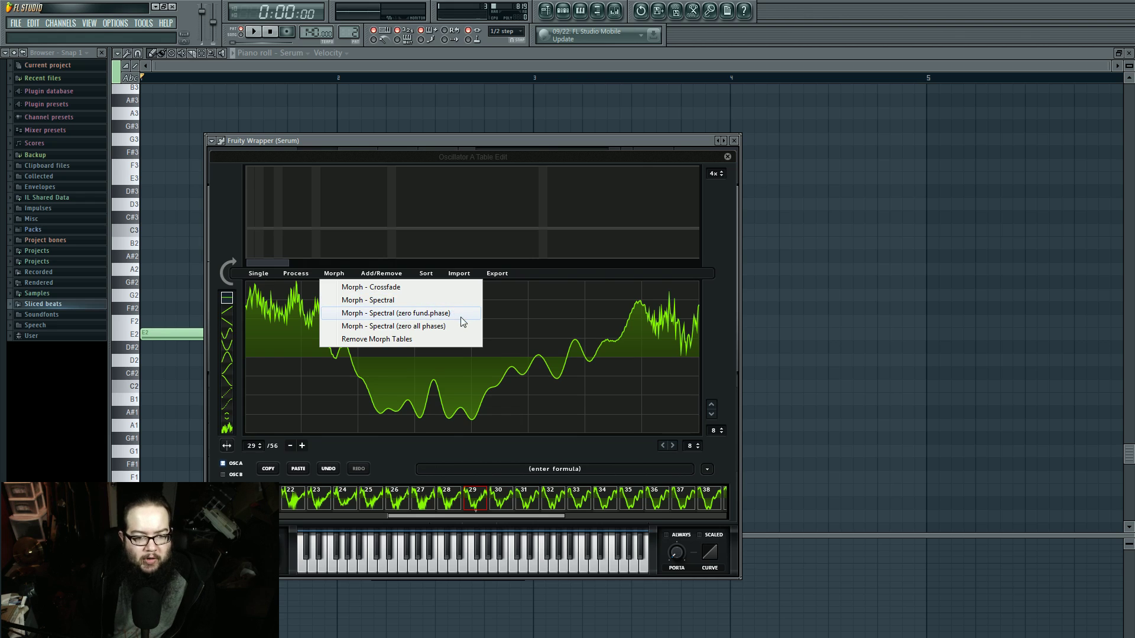
{"action": "left_click", "coordinate": [424, 318]}
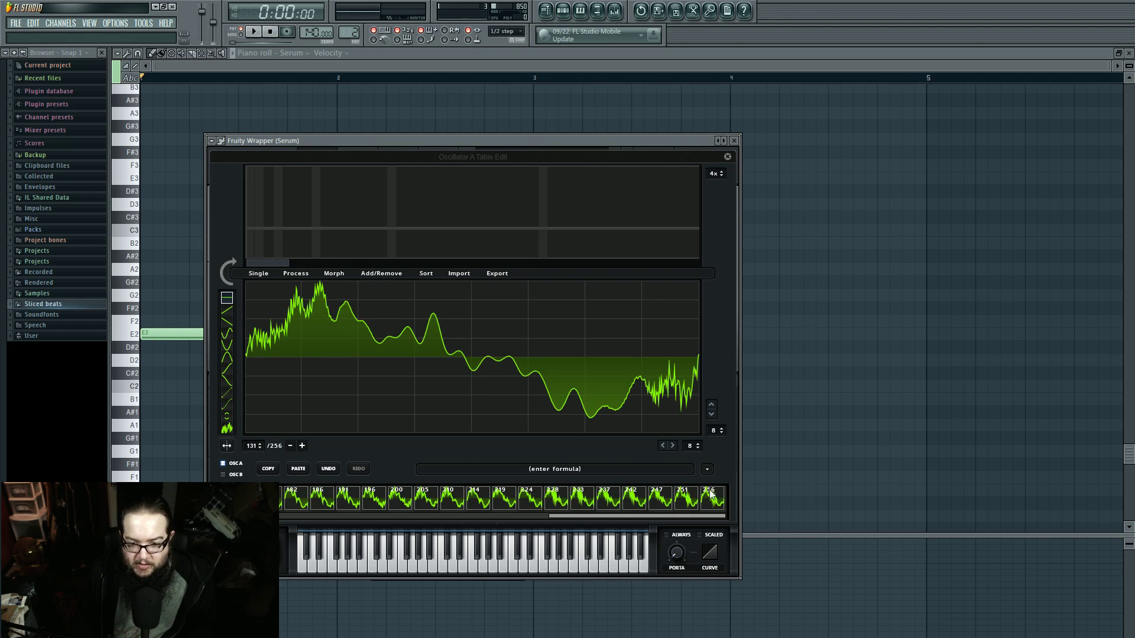
Step: Look through the morphed wavetable frames back to frame 1 and close the wavetable editor
{"action": "left_click_drag", "start_coordinate": [704, 517], "coordinate": [655, 516]}
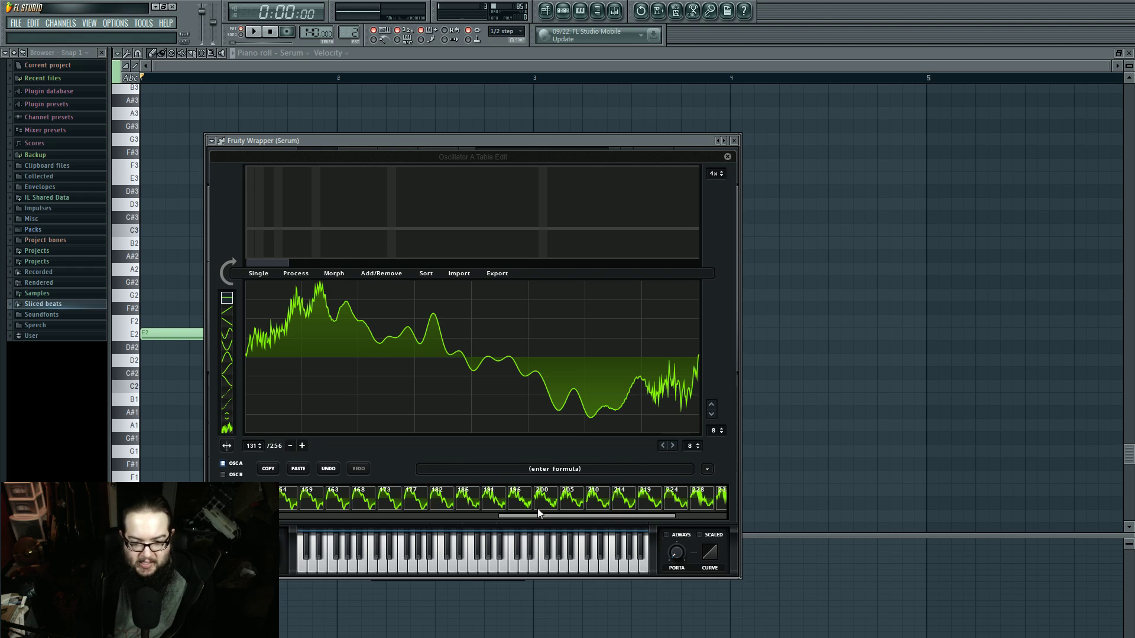
{"action": "left_click_drag", "start_coordinate": [541, 521], "coordinate": [272, 514]}
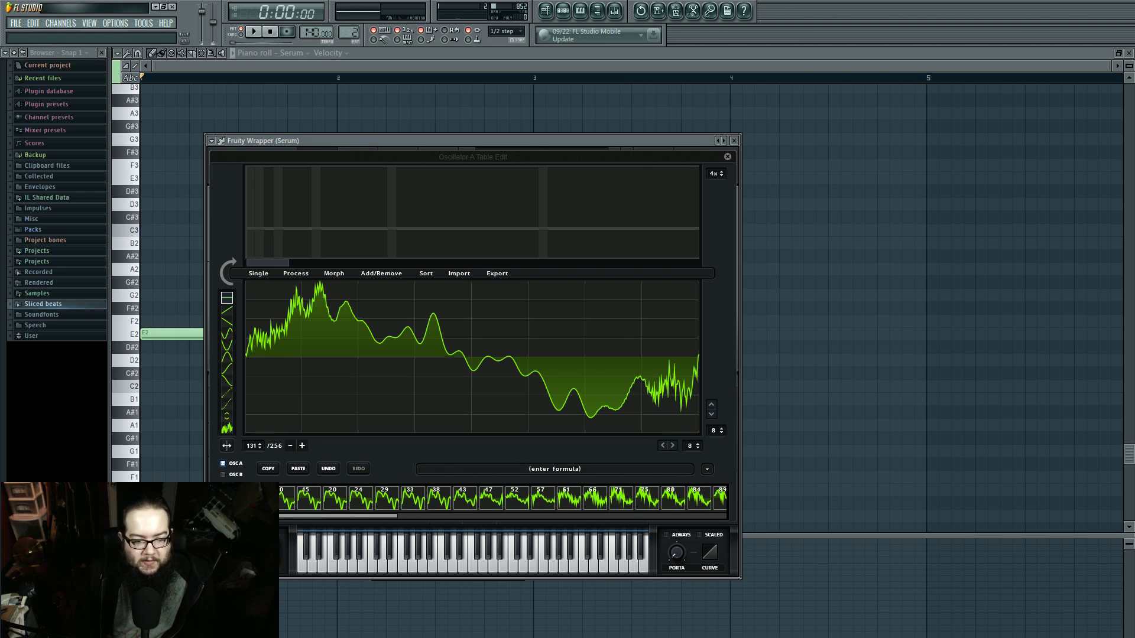
{"action": "left_click", "coordinate": [232, 499]}
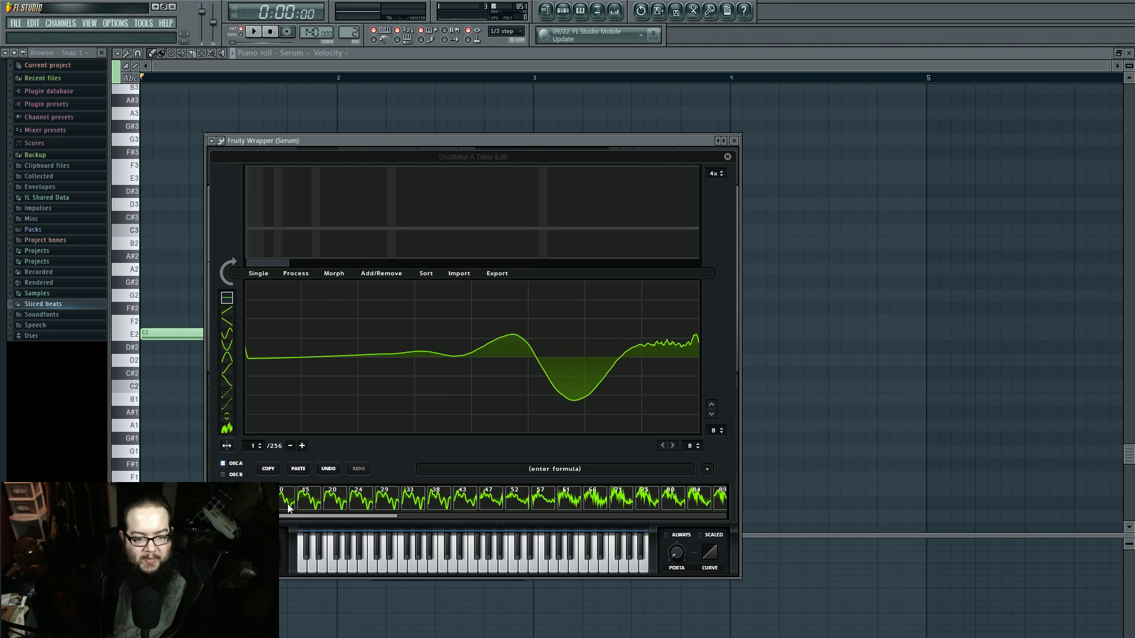
{"action": "left_click", "coordinate": [728, 158]}
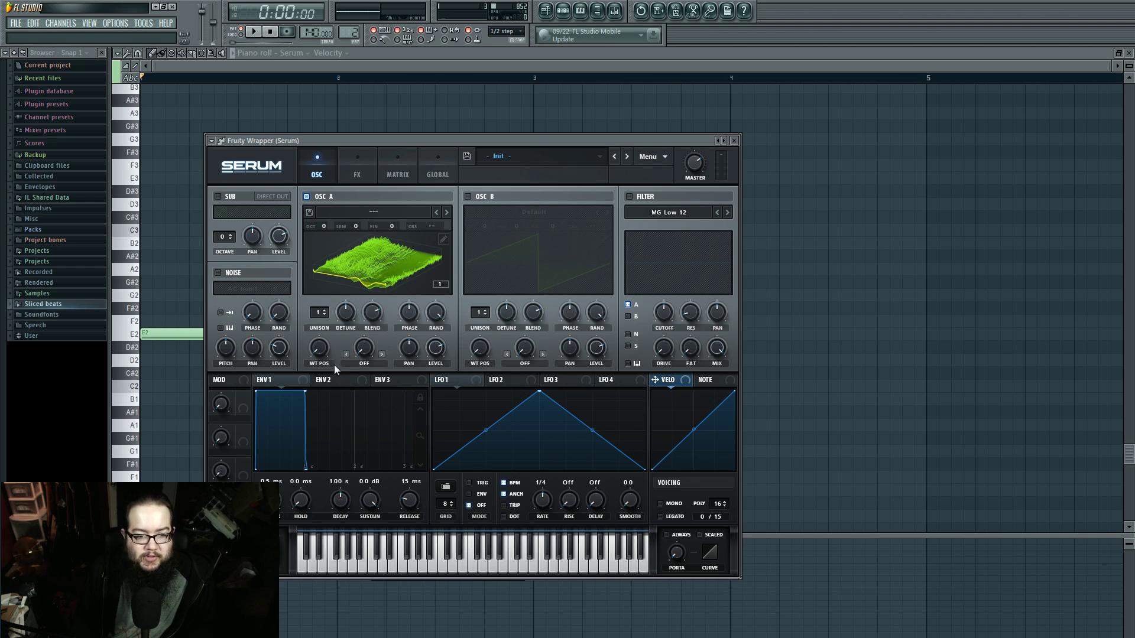
Step: Play the pattern with oscillator A's wavetable position at 108 and extend the E2 note to fill bar 1
{"action": "key", "text": "space"}
{"action": "left_click_drag", "start_coordinate": [318, 350], "coordinate": [314, 293]}
{"action": "left_click", "coordinate": [188, 335]}
{"action": "left_click_drag", "start_coordinate": [326, 336], "coordinate": [335, 336]}
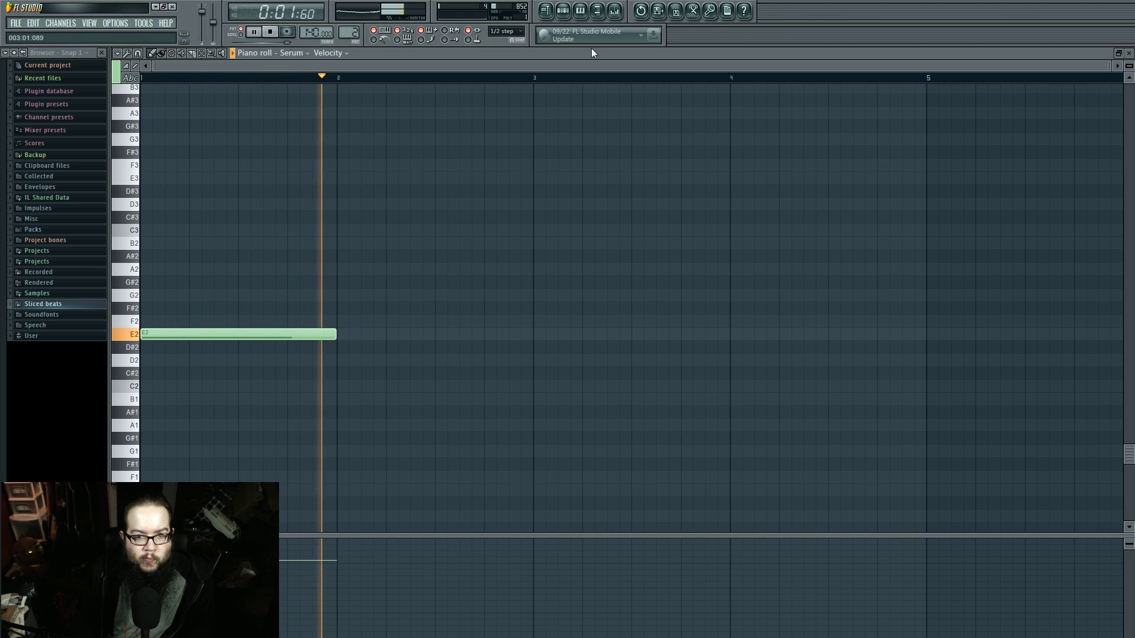
Step: Reopen Serum, raise oscillator A's phase and set its wavetable position to 126 during playback
{"action": "key", "text": "F6"}
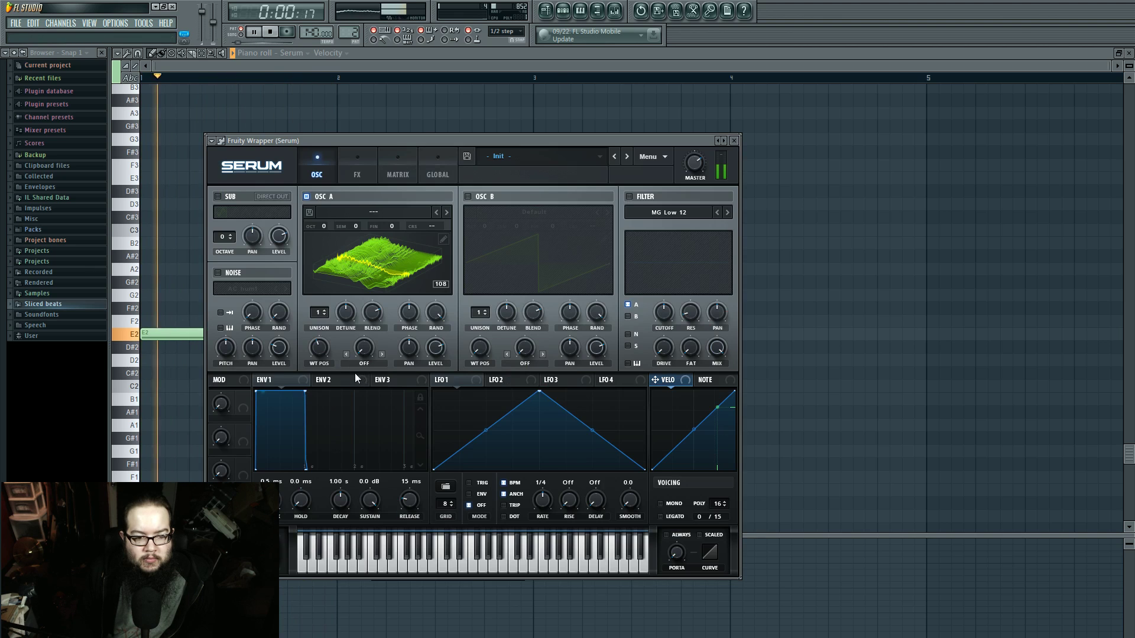
{"action": "mouse_move", "coordinate": [317, 347]}
{"action": "left_mouse_down"}
{"action": "mouse_move", "coordinate": [307, 267]}
{"action": "mouse_move", "coordinate": [336, 374]}
{"action": "left_mouse_up"}
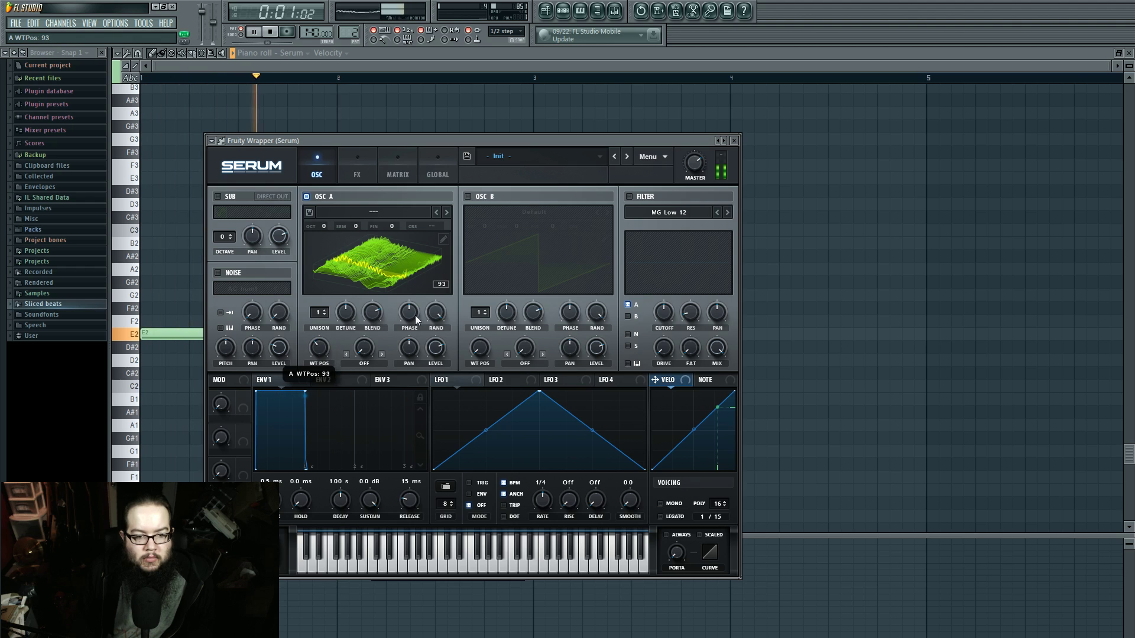
{"action": "left_click_drag", "start_coordinate": [414, 317], "coordinate": [415, 159]}
{"action": "mouse_move", "coordinate": [319, 359]}
{"action": "left_mouse_down"}
{"action": "mouse_move", "coordinate": [325, 314]}
{"action": "mouse_move", "coordinate": [329, 409]}
{"action": "mouse_move", "coordinate": [323, 266]}
{"action": "mouse_move", "coordinate": [327, 343]}
{"action": "left_mouse_up"}
{"action": "key", "text": "space"}
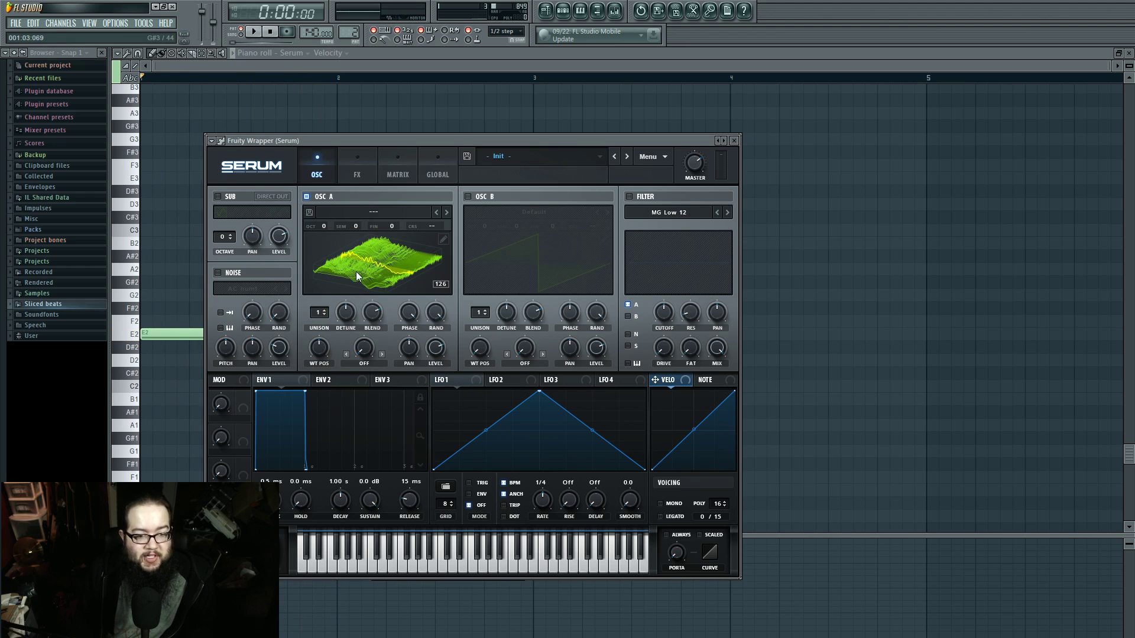
Step: Reopen oscillator A's wavetable editor, select frame 1 and remove it from the table
{"action": "left_click", "coordinate": [443, 239]}
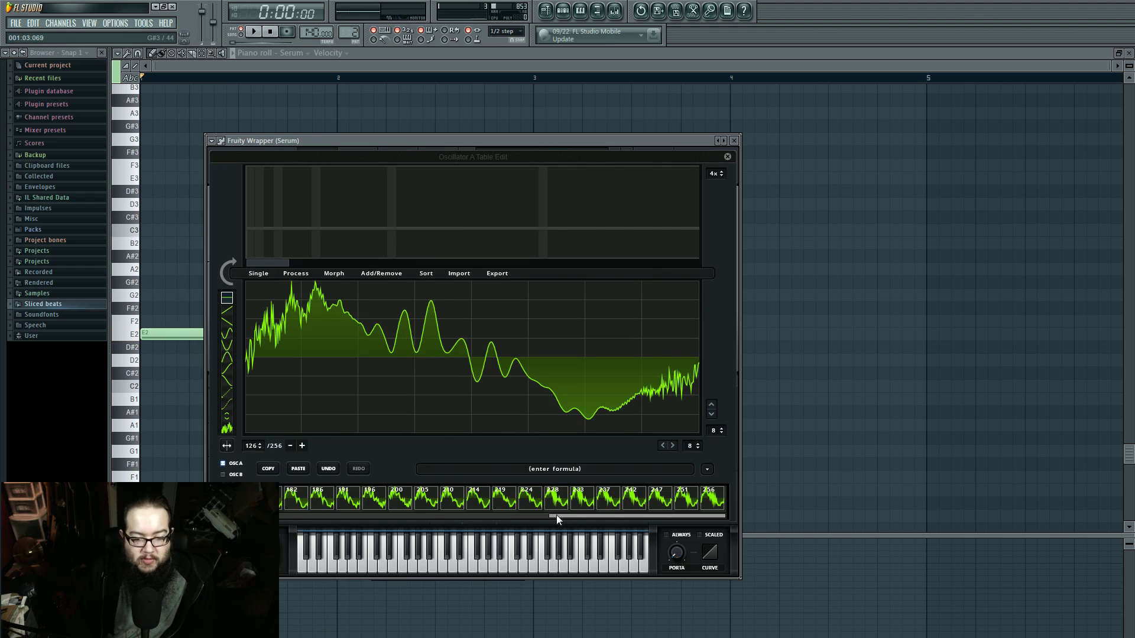
{"action": "left_click_drag", "start_coordinate": [556, 518], "coordinate": [218, 516]}
{"action": "left_click", "coordinate": [232, 499]}
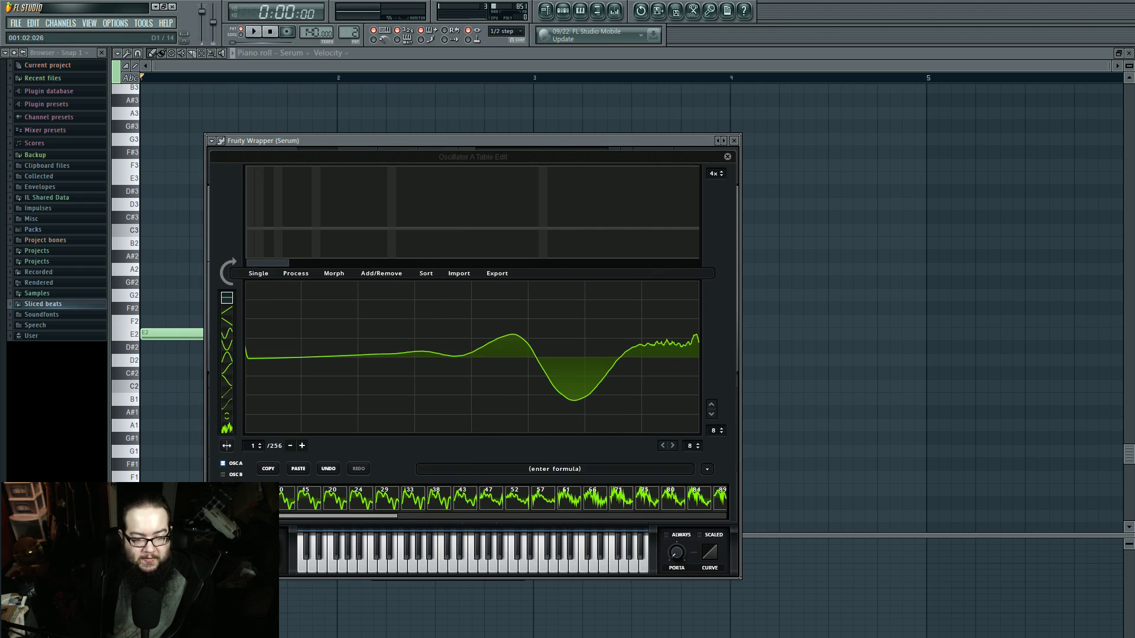
{"action": "left_click", "coordinate": [289, 447]}
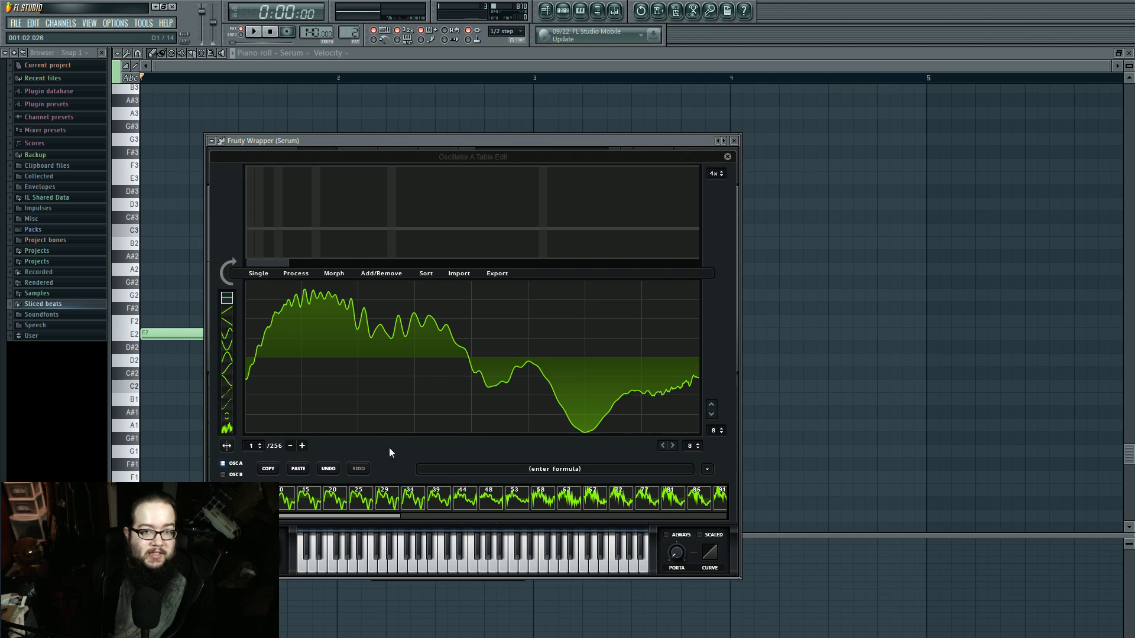
Step: Open the mixer and review the Maximus master band and the Edison recording on Insert 3
{"action": "key", "text": "F9"}
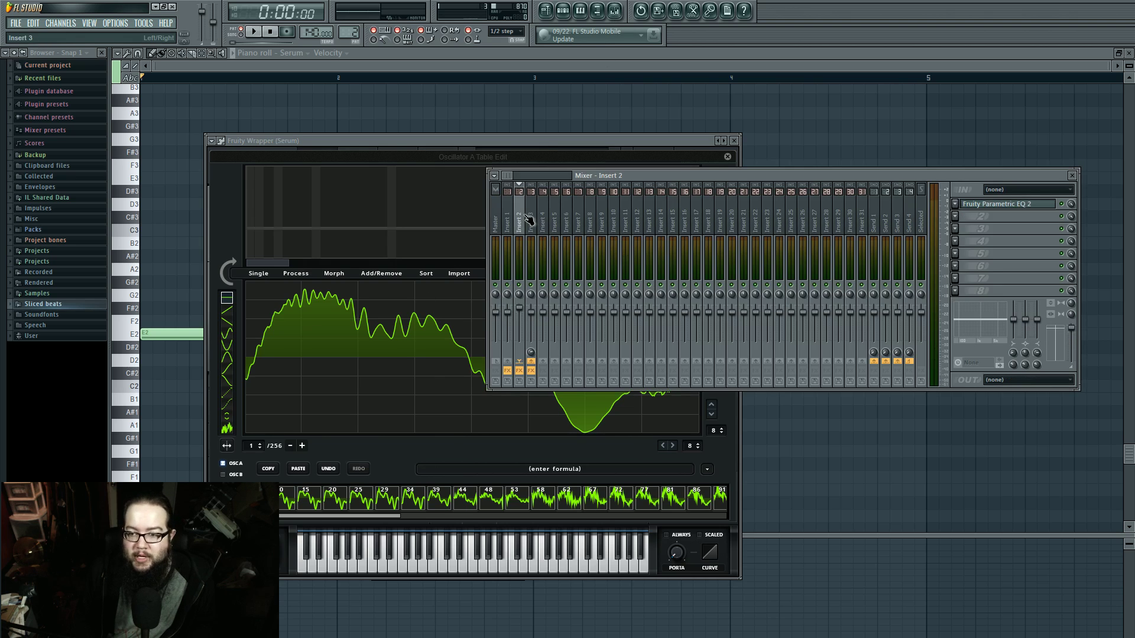
{"action": "left_click", "coordinate": [1004, 231]}
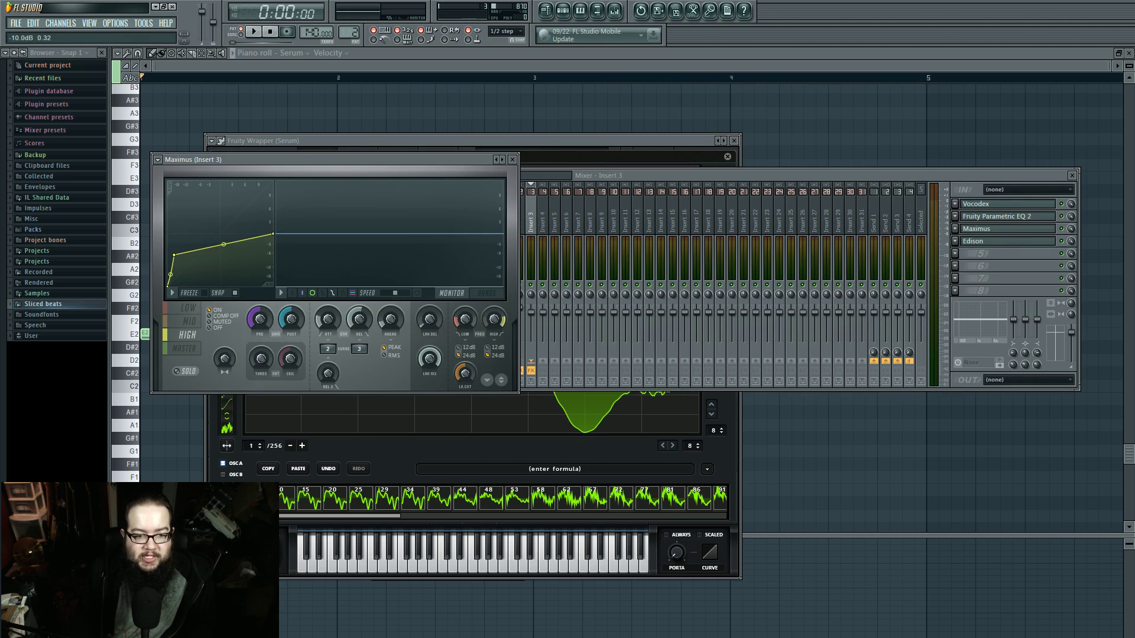
{"action": "left_click", "coordinate": [184, 349]}
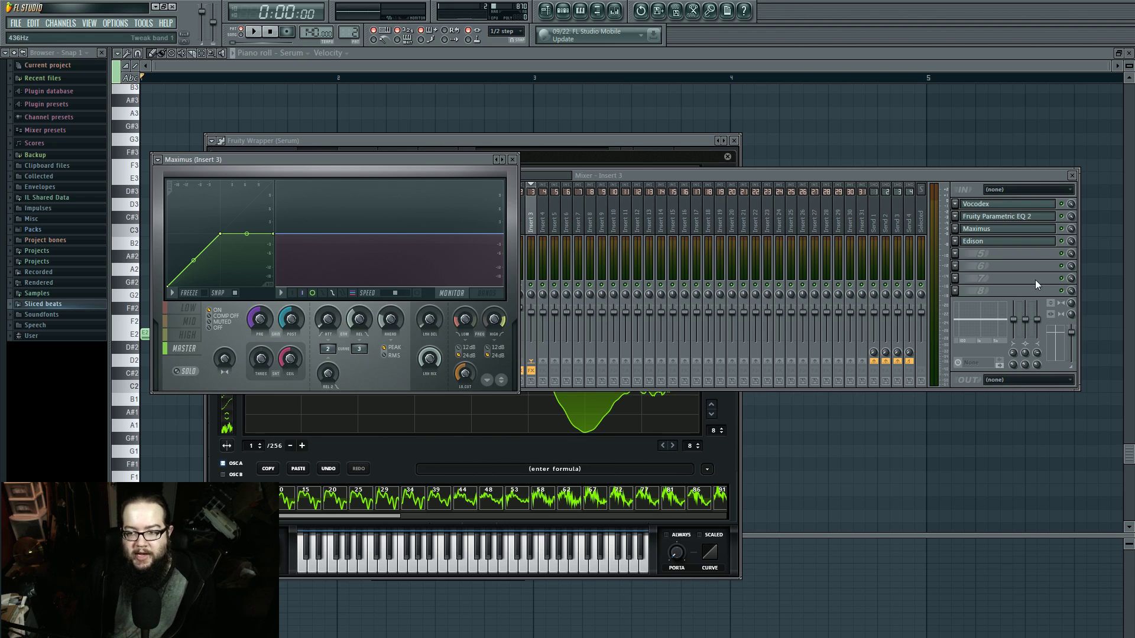
{"action": "left_click", "coordinate": [1033, 243]}
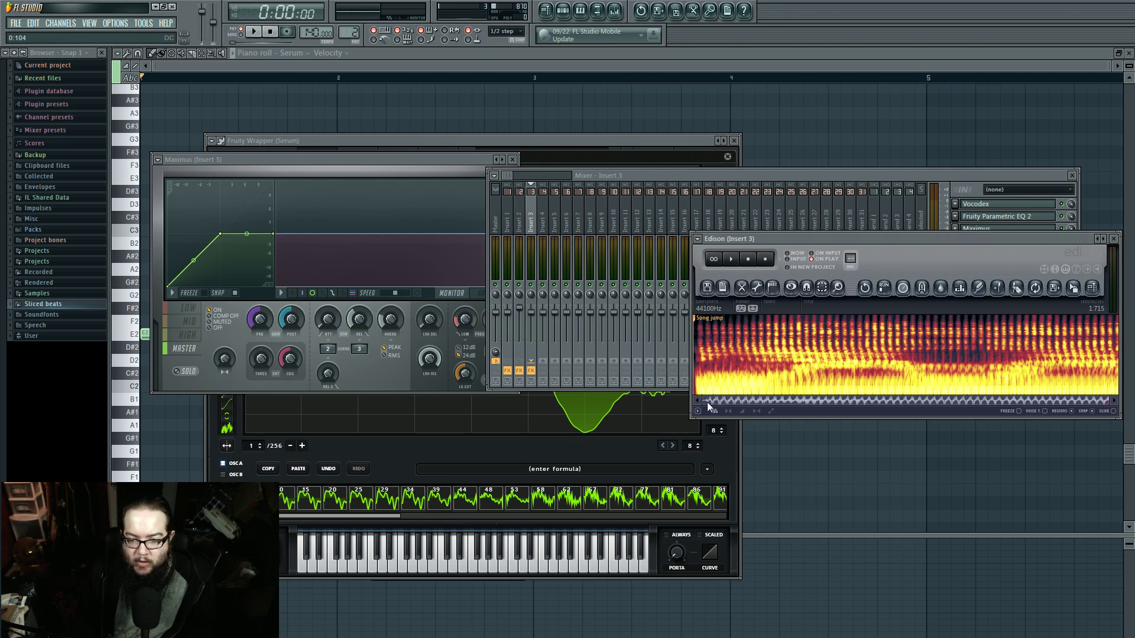
{"action": "left_click_drag", "start_coordinate": [910, 239], "coordinate": [757, 338]}
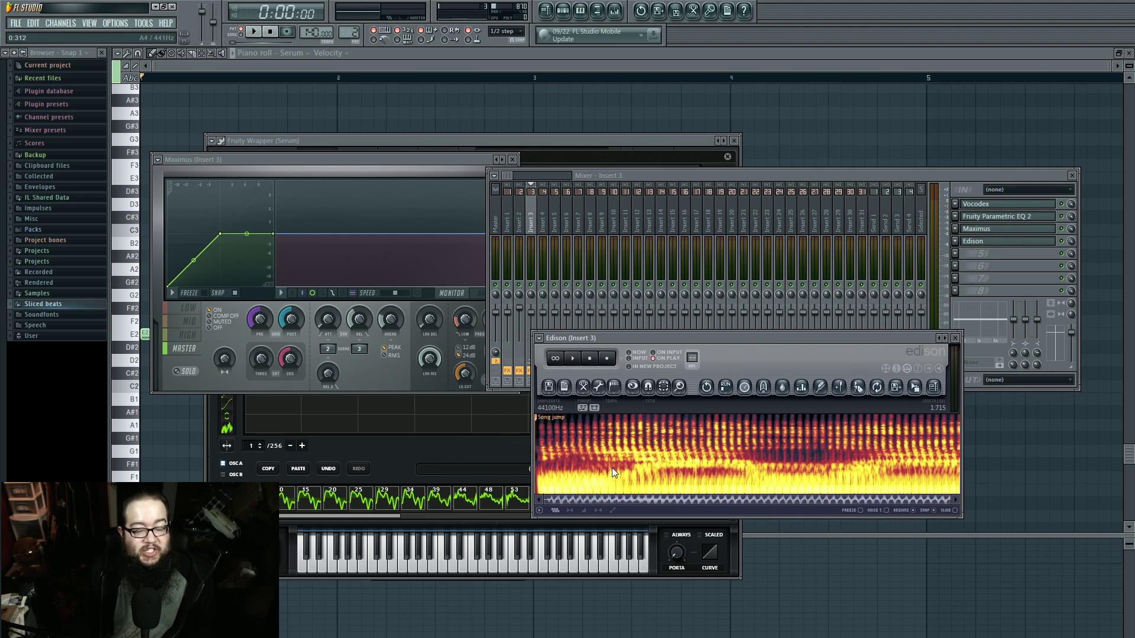
{"action": "left_click", "coordinate": [955, 338]}
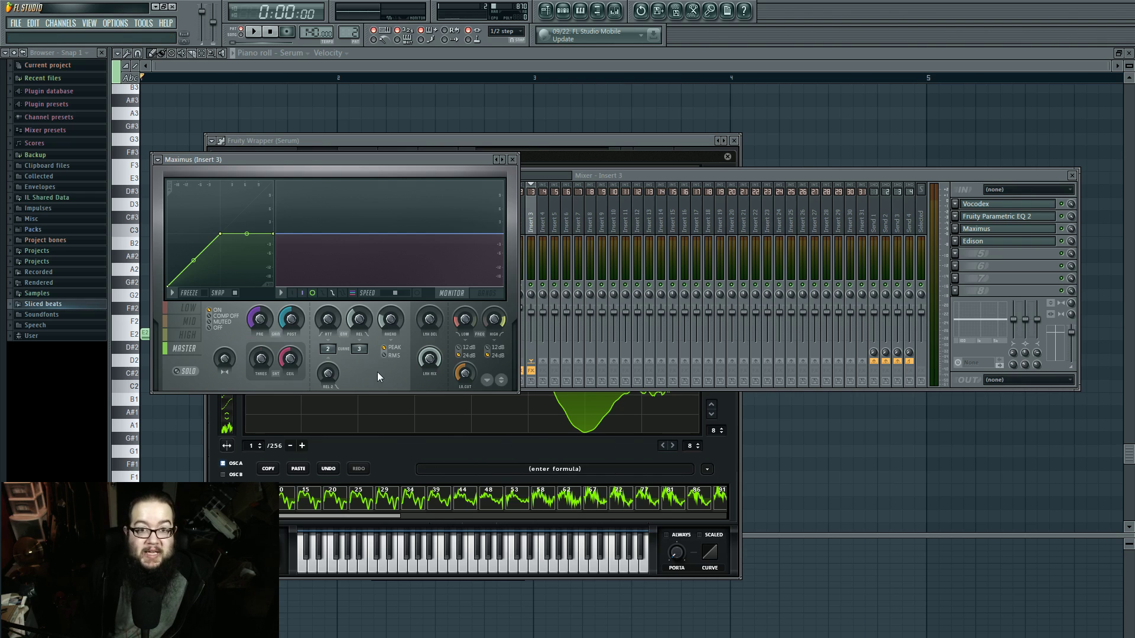
{"action": "left_click", "coordinate": [512, 159]}
Step: Check the effects on mixer Inserts 1 and 2, and close the mixer and the wavetable editor
{"action": "left_click_drag", "start_coordinate": [829, 173], "coordinate": [781, 182]}
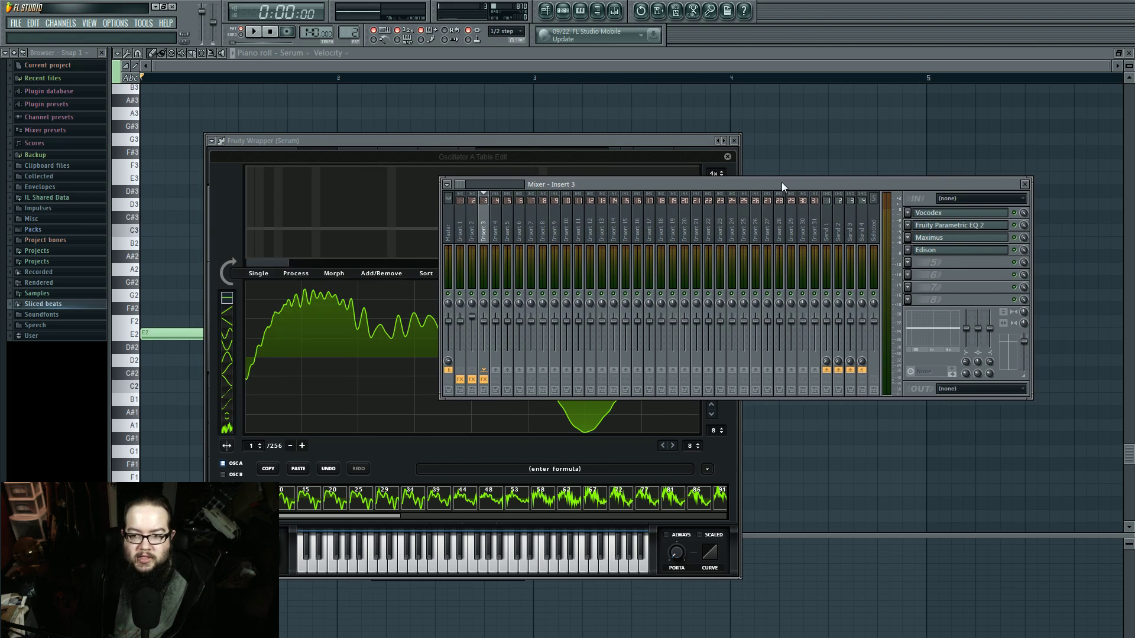
{"action": "left_click", "coordinate": [476, 225]}
{"action": "left_click", "coordinate": [464, 221]}
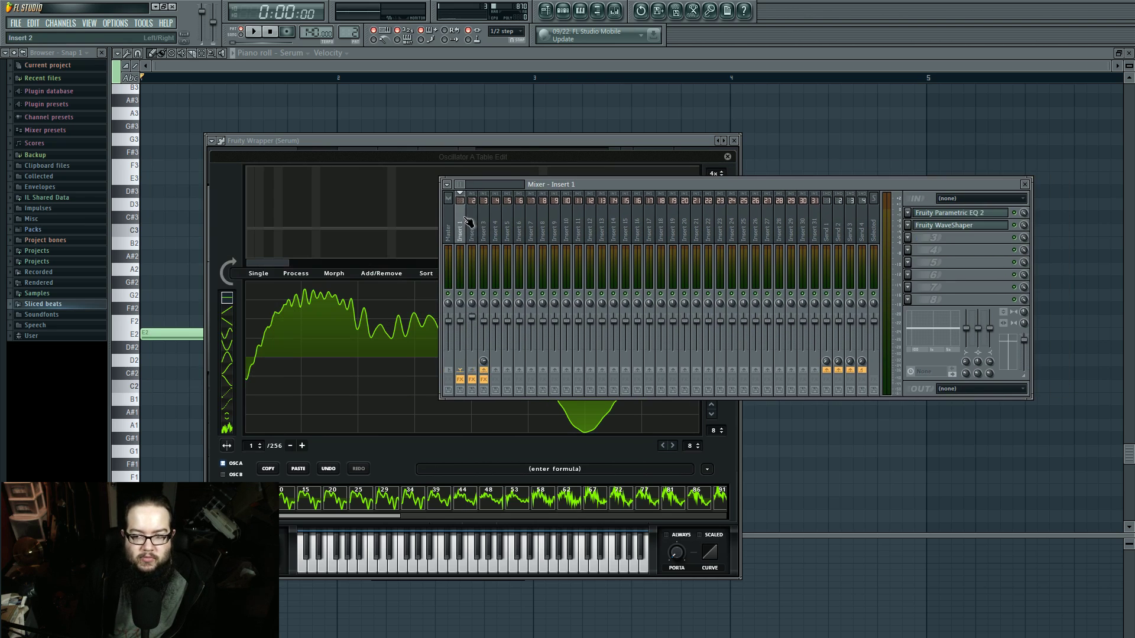
{"action": "left_click", "coordinate": [473, 223]}
{"action": "left_click", "coordinate": [1025, 185]}
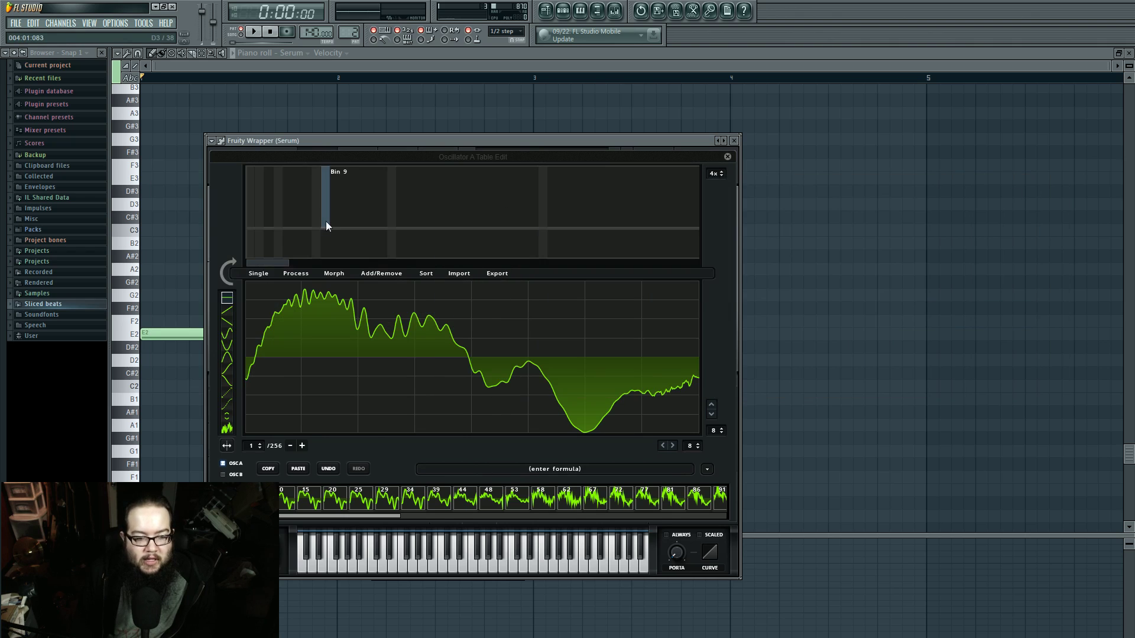
{"action": "left_click", "coordinate": [728, 157]}
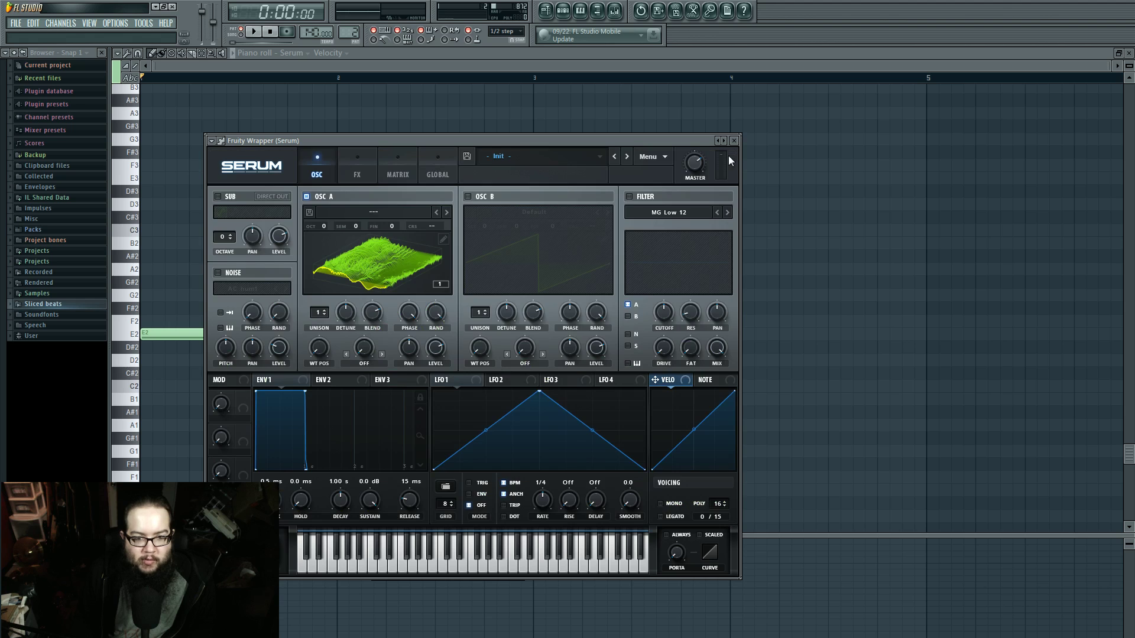
Step: Play the pattern with oscillator A's wavetable position at 68 and move the E2 note to G#2
{"action": "key", "text": "space"}
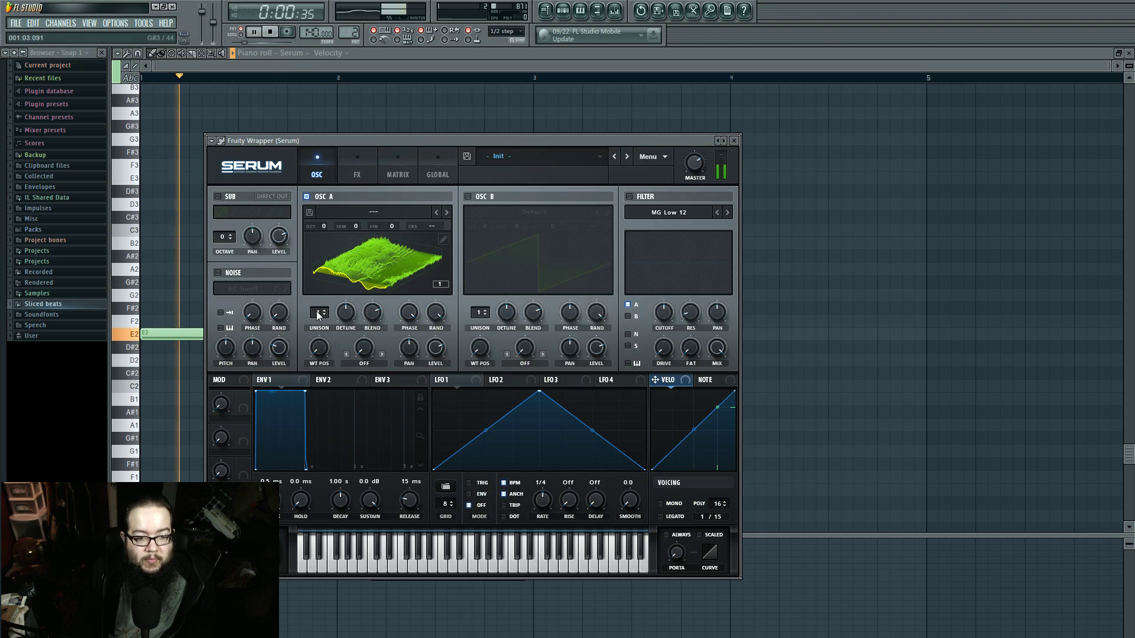
{"action": "left_click_drag", "start_coordinate": [322, 358], "coordinate": [337, 332]}
{"action": "left_click_drag", "start_coordinate": [153, 336], "coordinate": [154, 283]}
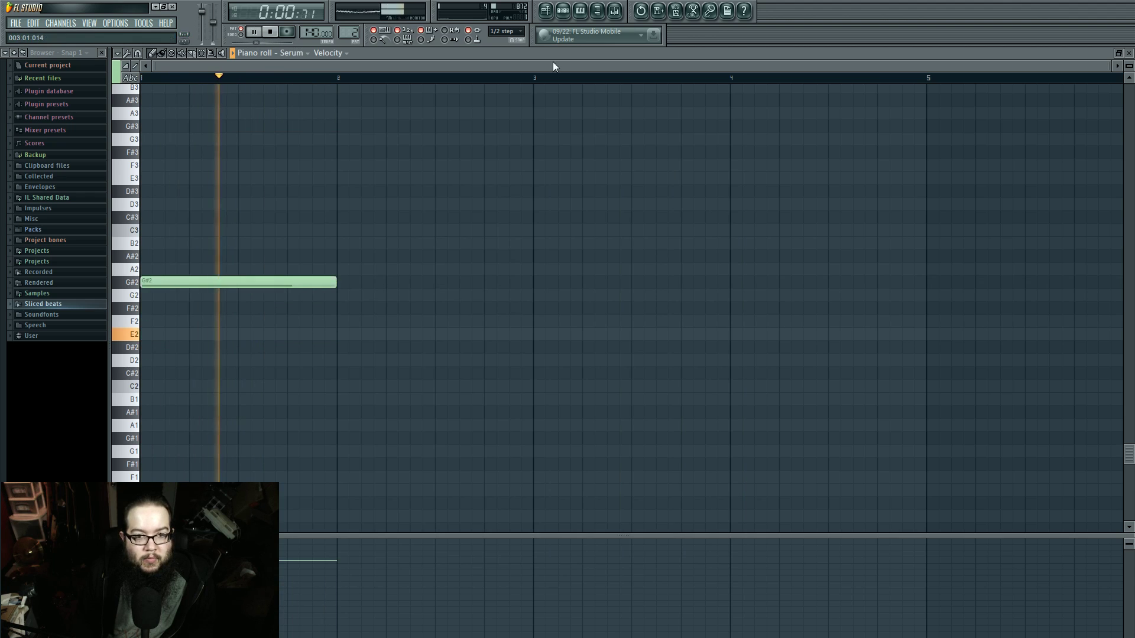
Step: Reopen Serum, lower oscillator A's wavetable position during playback and move the G#2 note down to C2
{"action": "left_click", "coordinate": [564, 12]}
{"action": "left_click", "coordinate": [517, 420]}
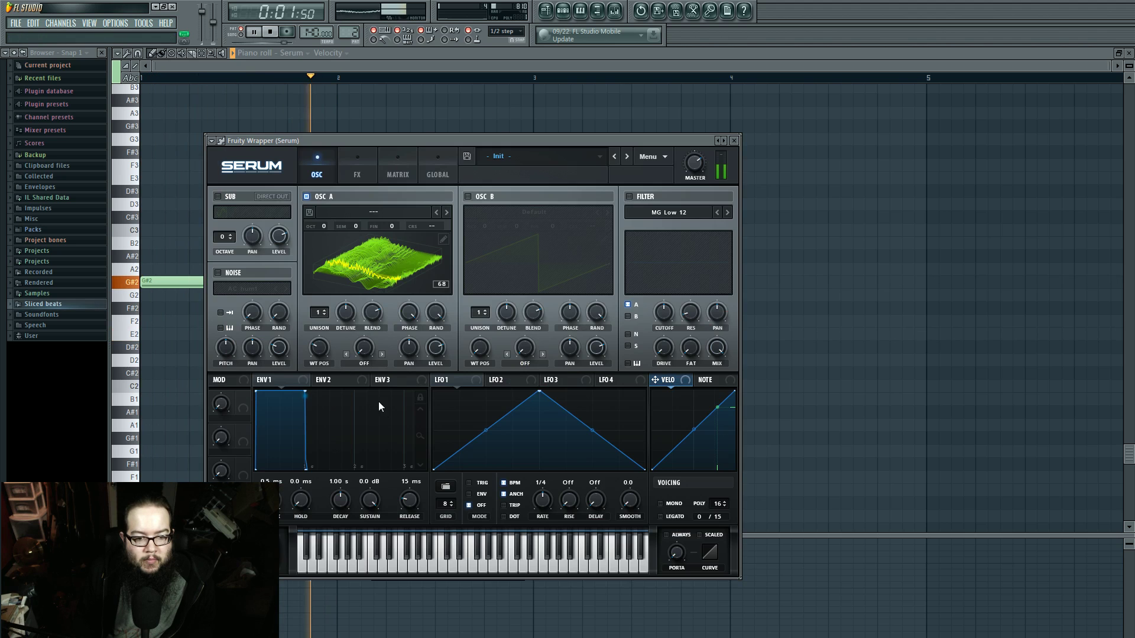
{"action": "left_click_drag", "start_coordinate": [318, 349], "coordinate": [223, 334]}
{"action": "left_click", "coordinate": [172, 294]}
{"action": "left_click_drag", "start_coordinate": [172, 294], "coordinate": [168, 385]}
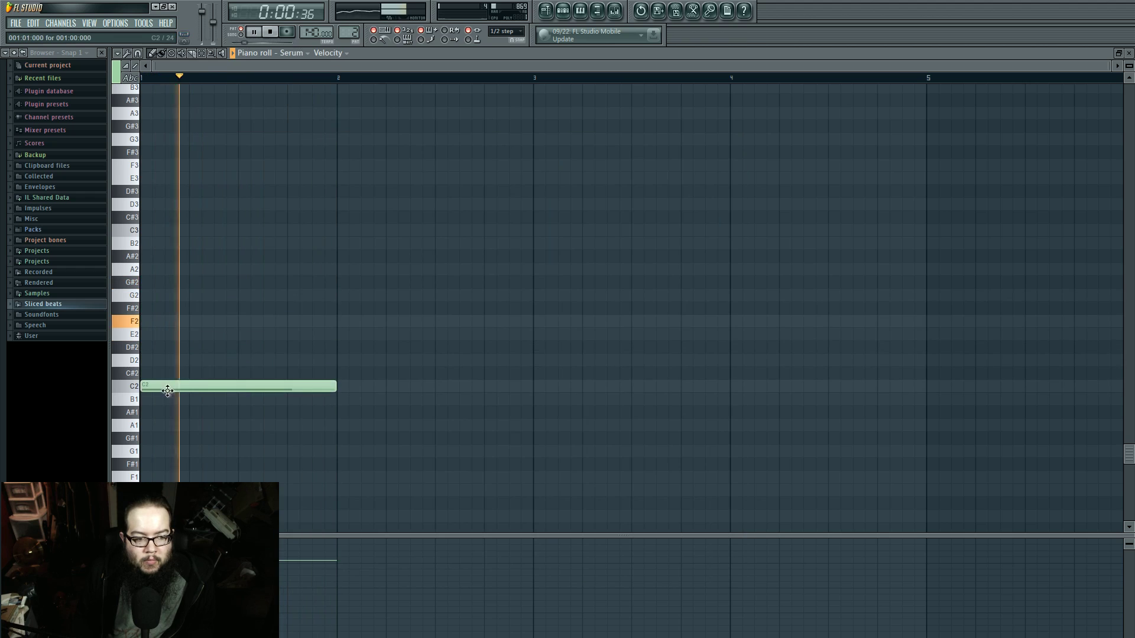
Step: Reopen Serum and audition the C2 note while sweeping oscillator A's wavetable position, ending at 237
{"action": "left_click", "coordinate": [563, 11]}
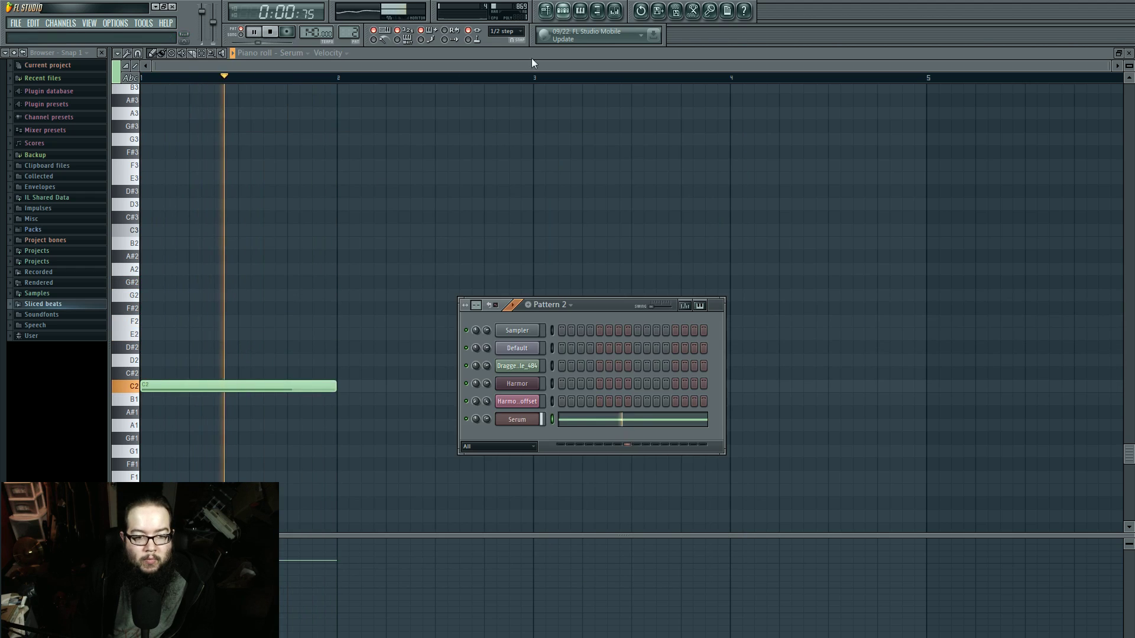
{"action": "left_click", "coordinate": [511, 419]}
{"action": "left_click_drag", "start_coordinate": [326, 346], "coordinate": [292, 132]}
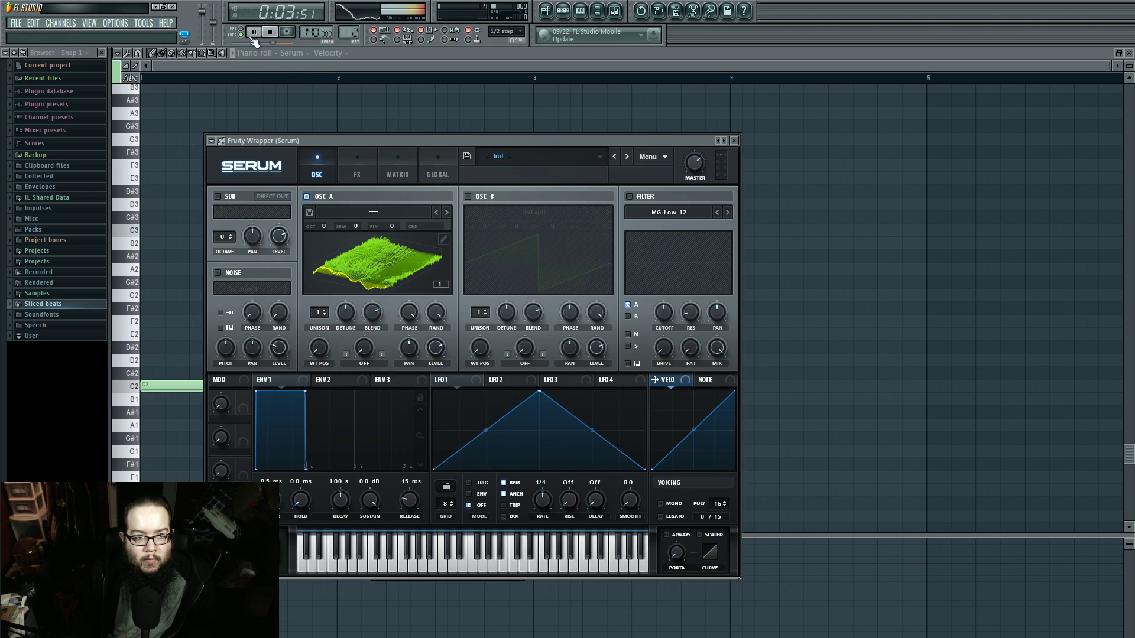
{"action": "left_click", "coordinate": [271, 34]}
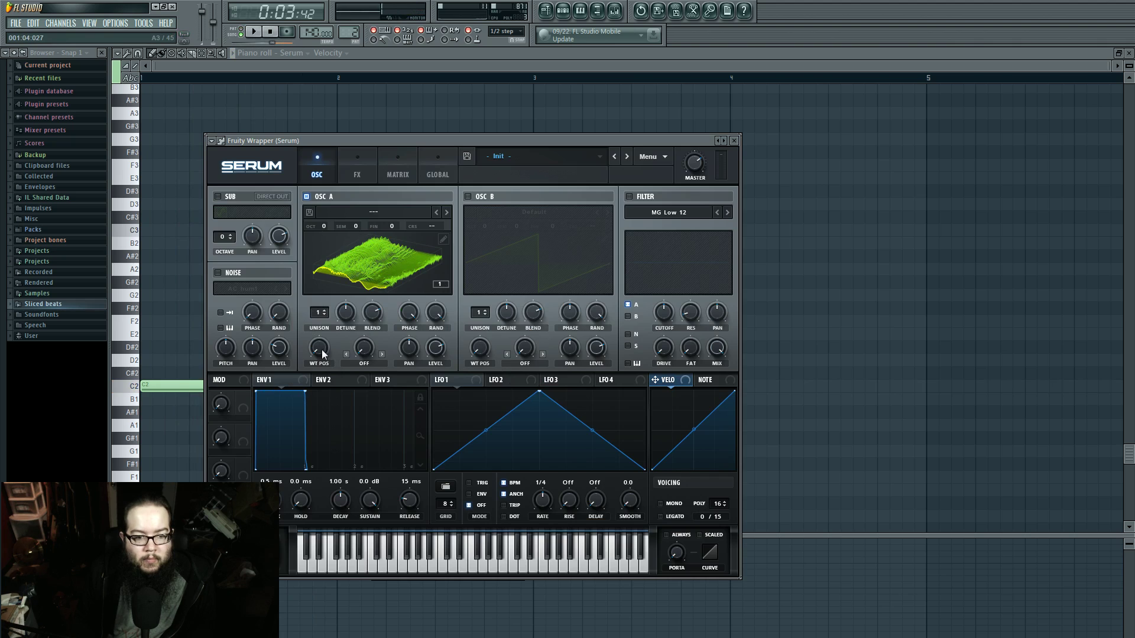
{"action": "key", "text": "space"}
{"action": "left_click_drag", "start_coordinate": [321, 352], "coordinate": [302, 206]}
{"action": "key", "text": "space"}
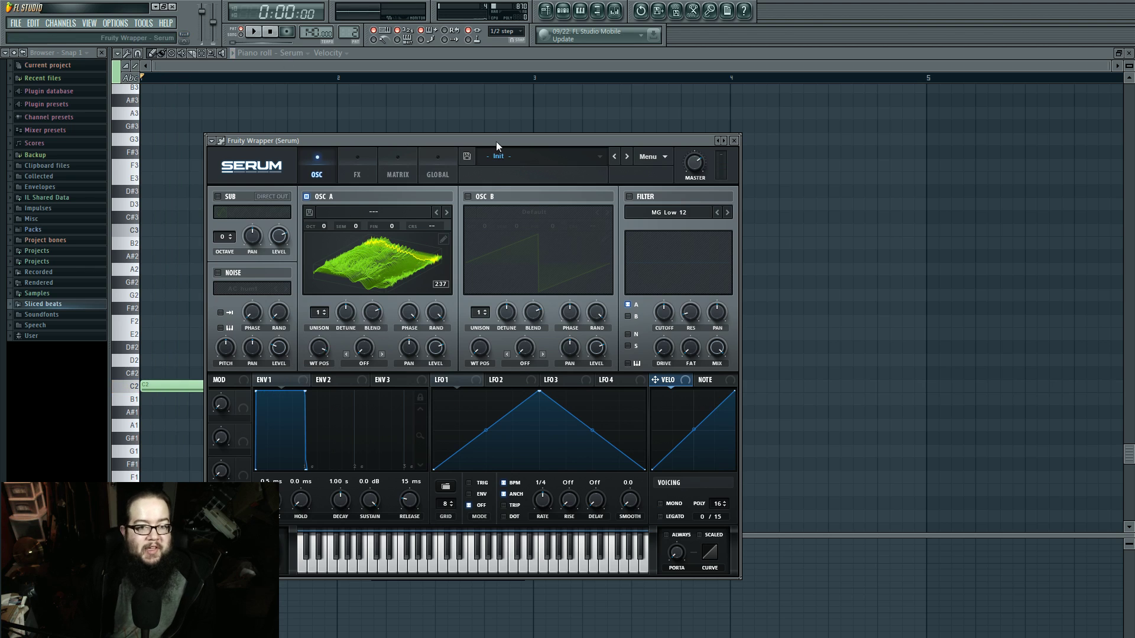
Step: Reopen oscillator A's wavetable editor, apply Normalize each (gained separately), check the earlier frames and close the editor
{"action": "left_click_drag", "start_coordinate": [496, 140], "coordinate": [591, 105]}
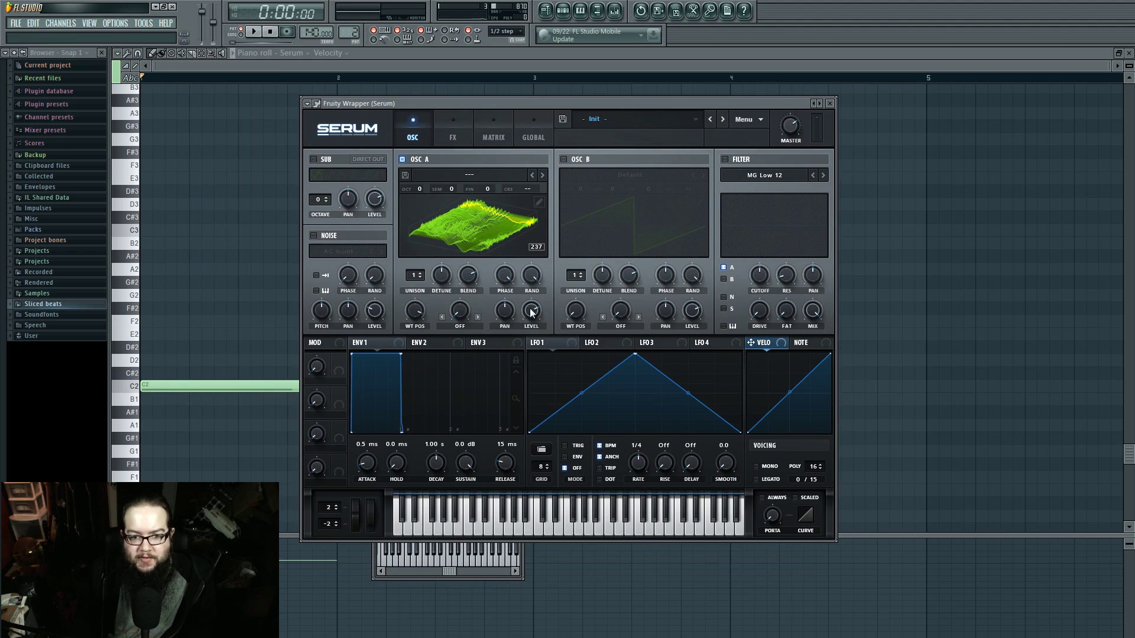
{"action": "left_click", "coordinate": [539, 203]}
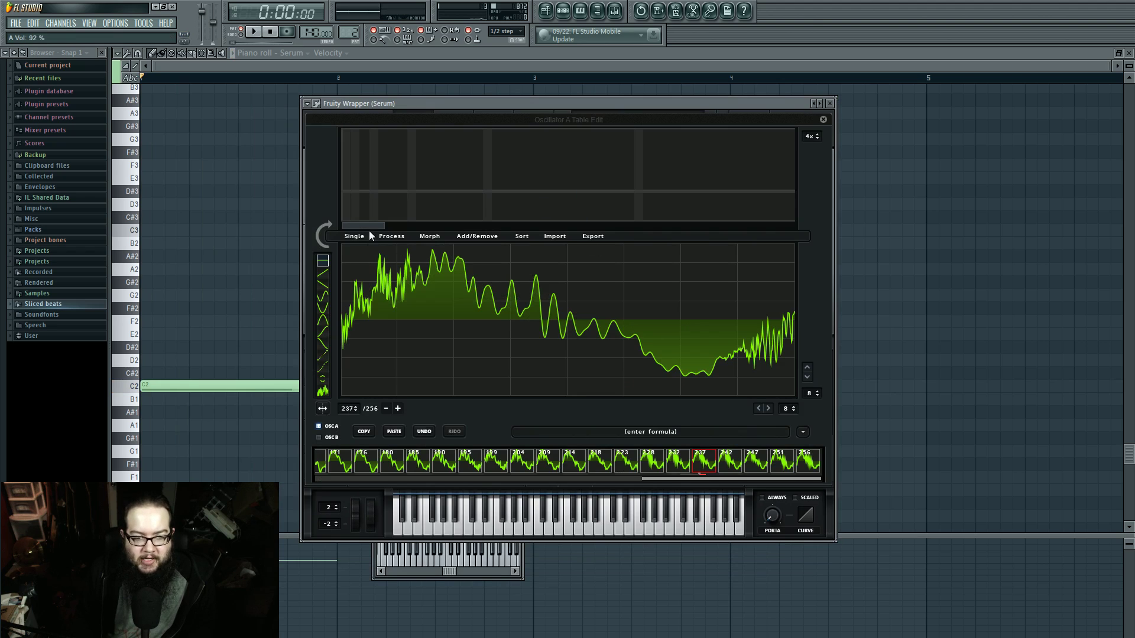
{"action": "left_click", "coordinate": [399, 239]}
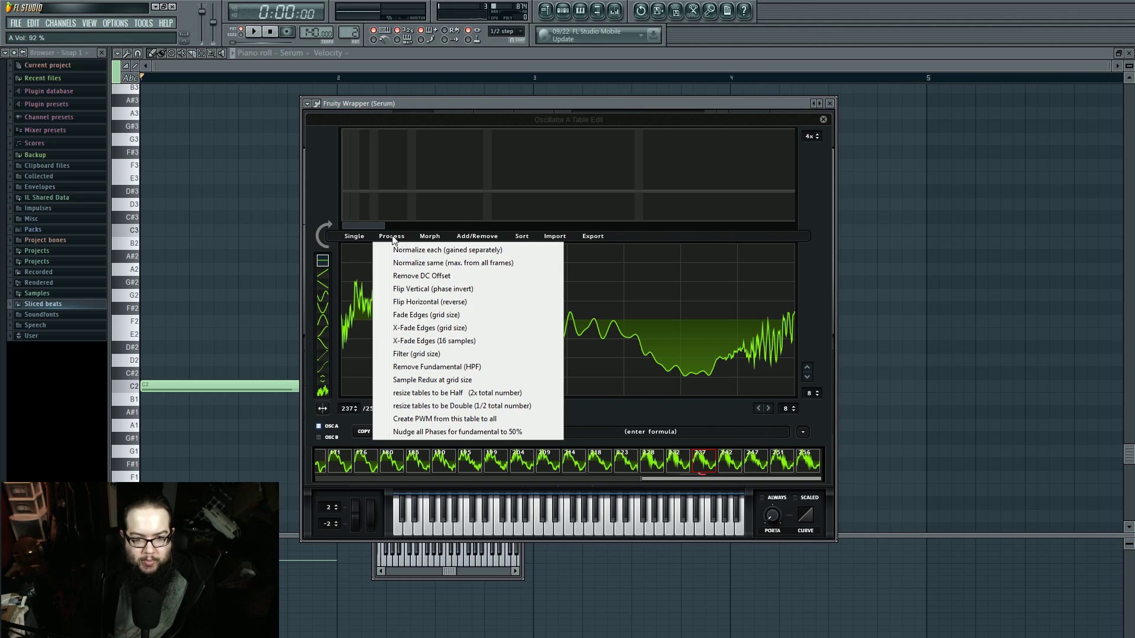
{"action": "left_click", "coordinate": [424, 253]}
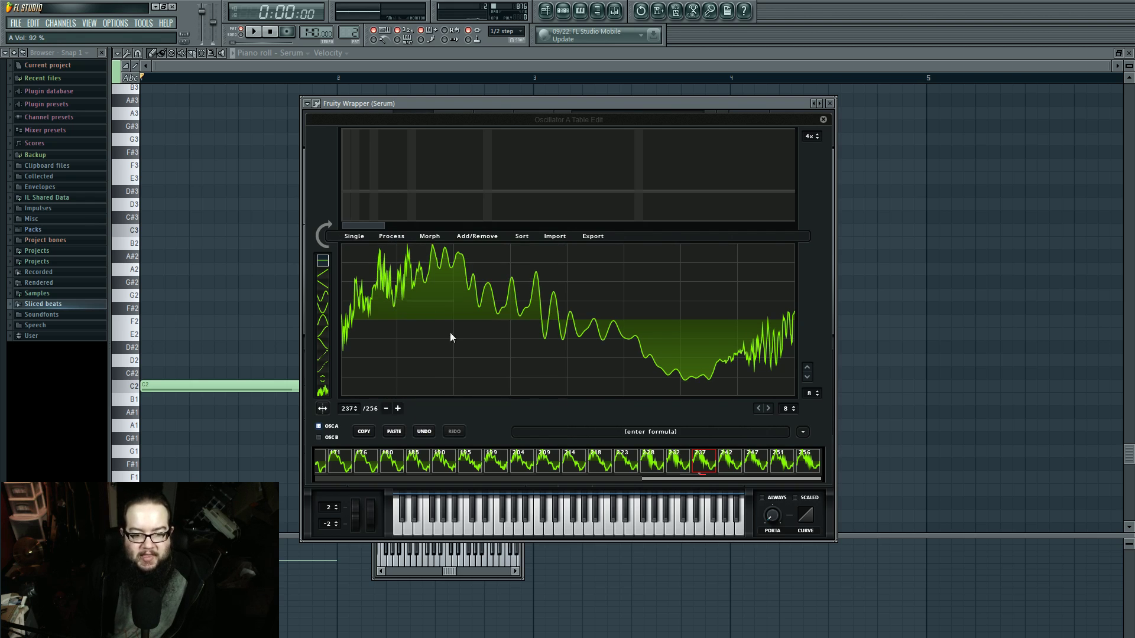
{"action": "left_click_drag", "start_coordinate": [645, 477], "coordinate": [342, 477]}
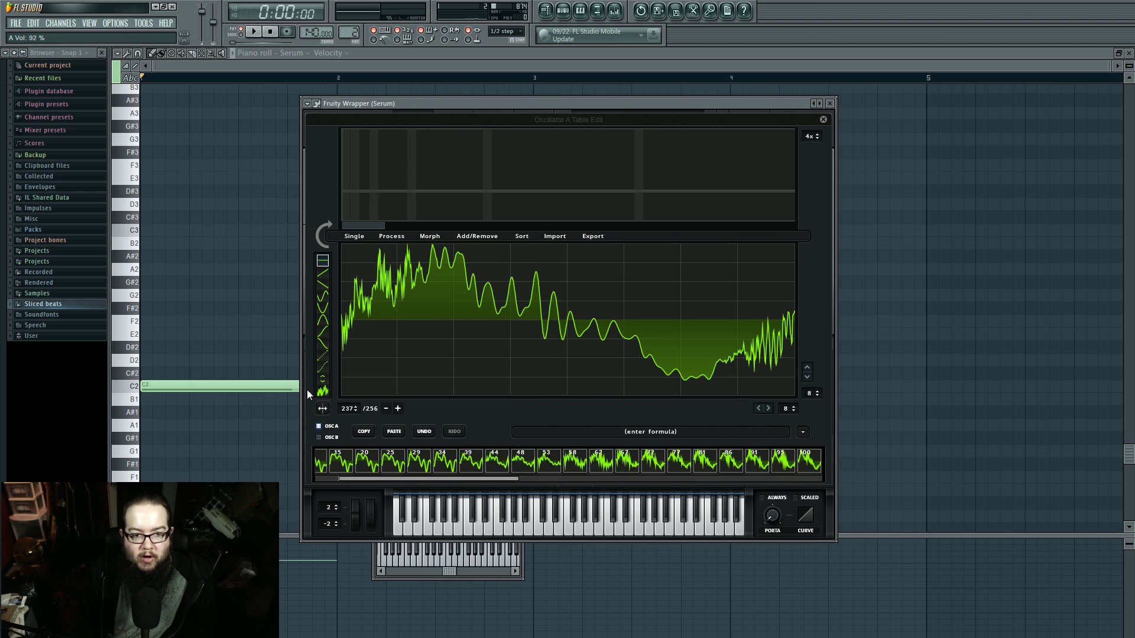
{"action": "left_click", "coordinate": [823, 120]}
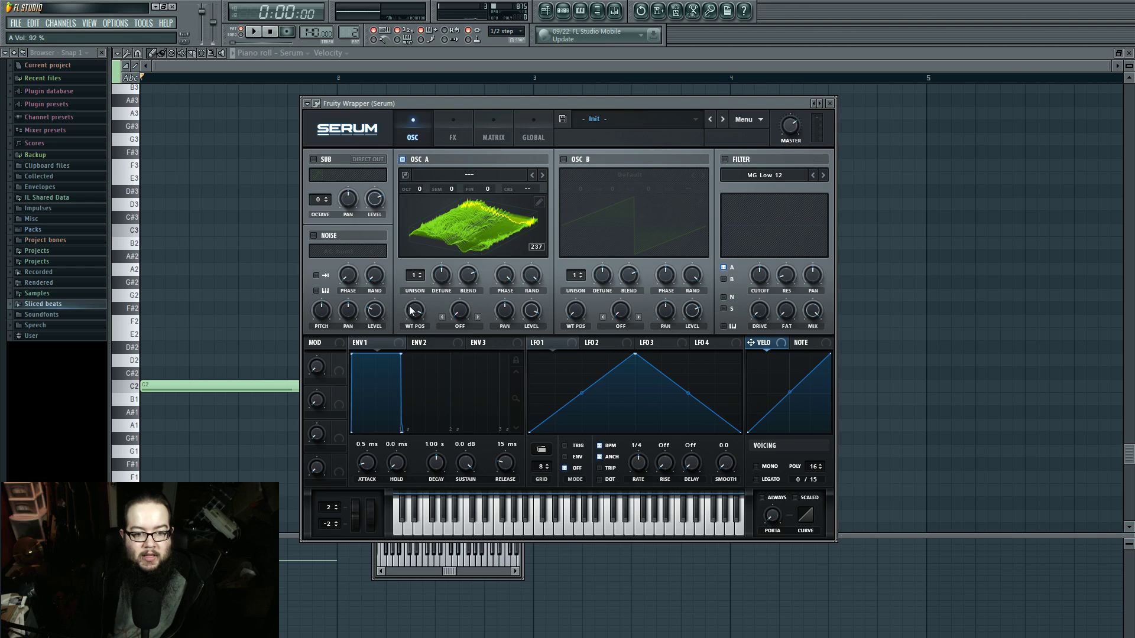
Step: Play the C2 note with the wavetable position at 125, raise oscillator A's level and set the master volume to 75%
{"action": "left_click", "coordinate": [253, 31]}
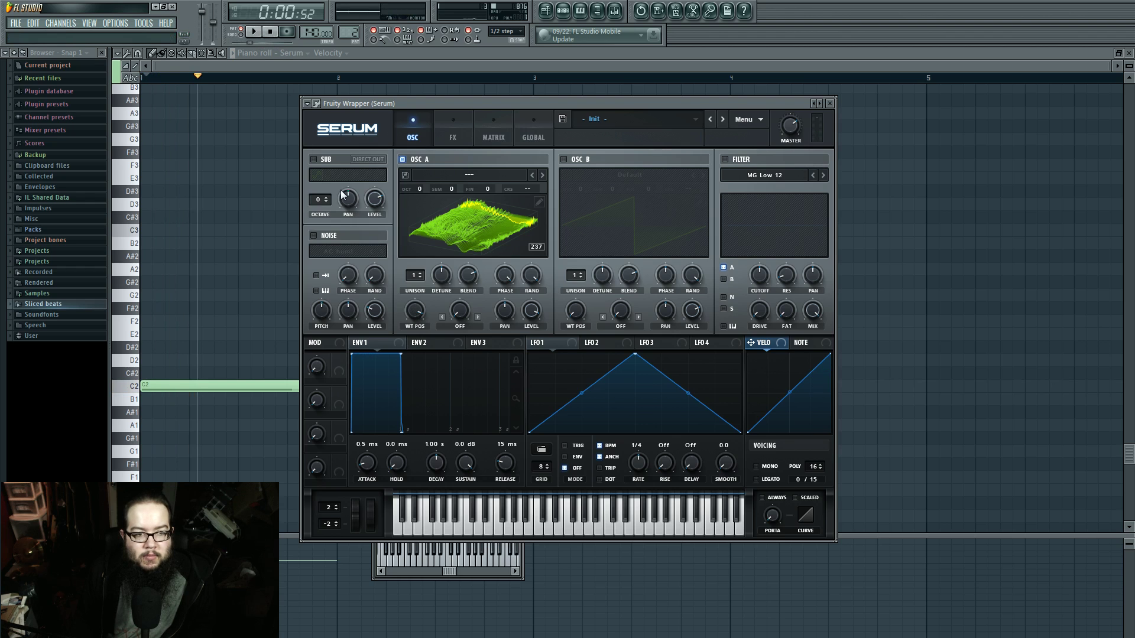
{"action": "left_click", "coordinate": [270, 32]}
{"action": "key", "text": "space"}
{"action": "left_click_drag", "start_coordinate": [415, 310], "coordinate": [424, 368]}
{"action": "left_click_drag", "start_coordinate": [531, 311], "coordinate": [533, 284]}
{"action": "left_click_drag", "start_coordinate": [790, 126], "coordinate": [789, 118]}
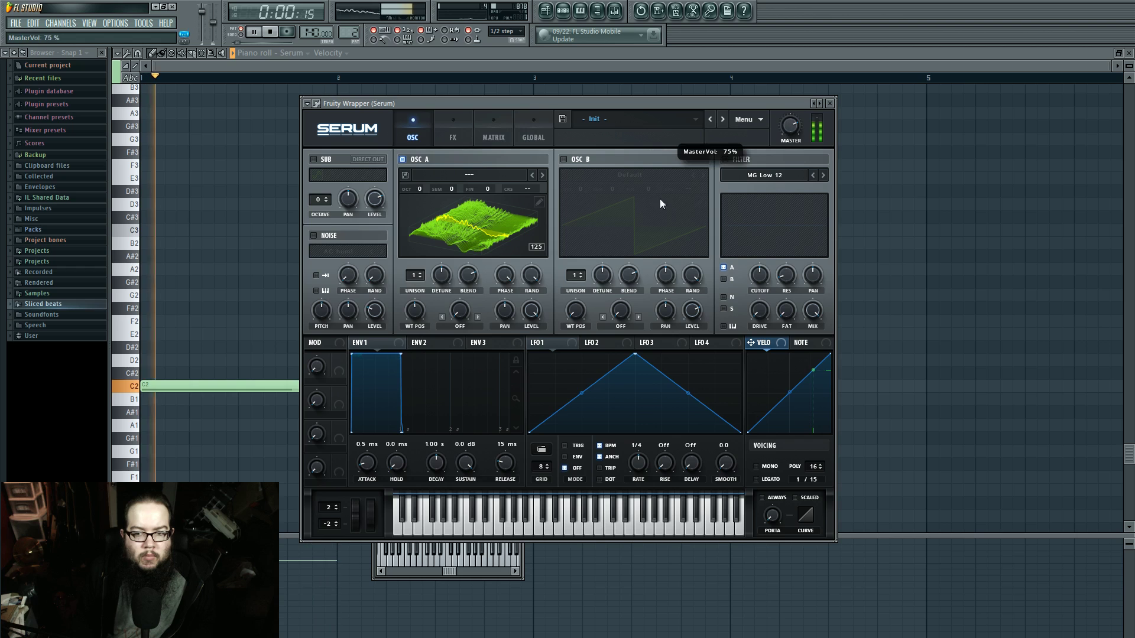
Step: Raise oscillator A's wavetable position to 245 and, with playback stopped, move the C2 note up to A2
{"action": "left_click_drag", "start_coordinate": [423, 312], "coordinate": [416, 244]}
{"action": "left_click", "coordinate": [270, 32]}
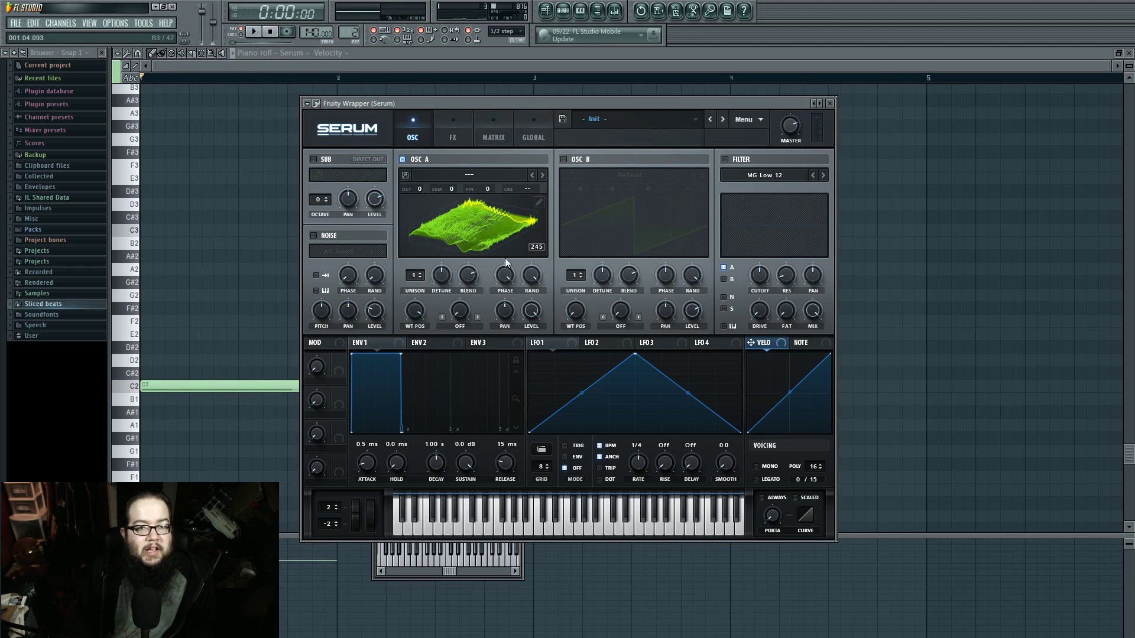
{"action": "left_click_drag", "start_coordinate": [225, 386], "coordinate": [190, 269]}
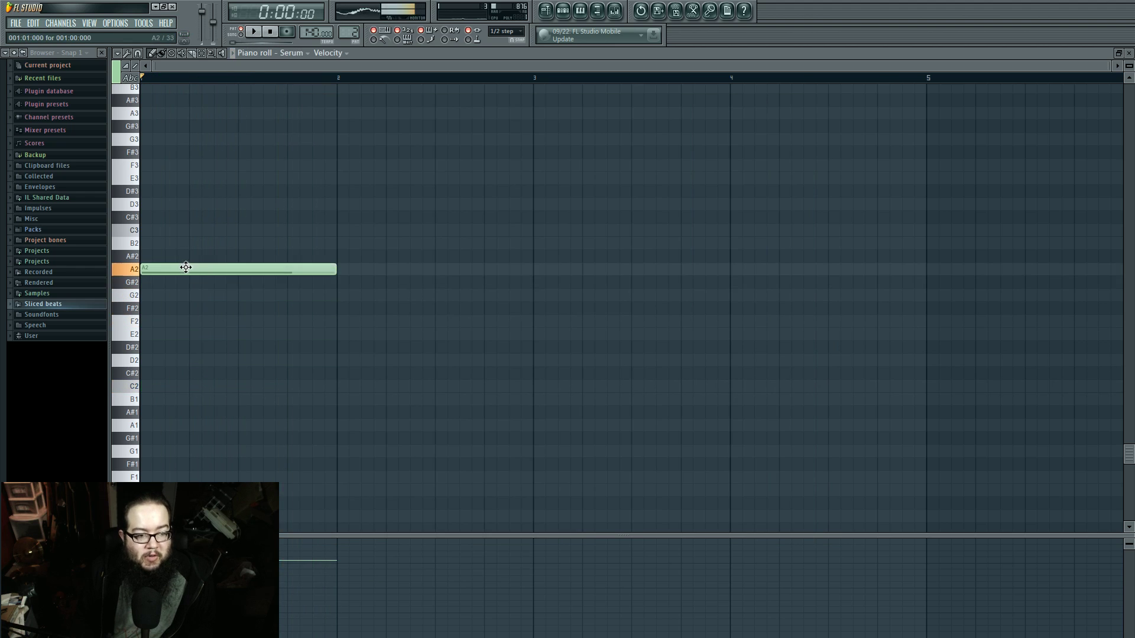
Step: Reopen Serum, set oscillator A's warp mode to Bend + and play the A2 note with the wavetable position at 242
{"action": "left_click", "coordinate": [563, 11]}
{"action": "left_click", "coordinate": [522, 421]}
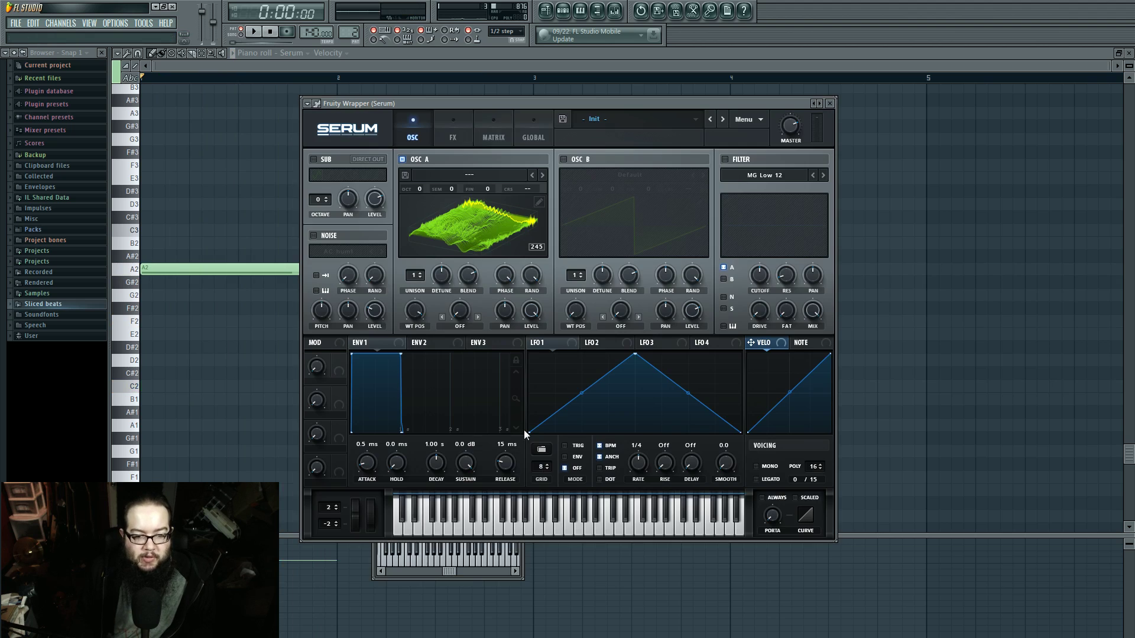
{"action": "left_click", "coordinate": [458, 326]}
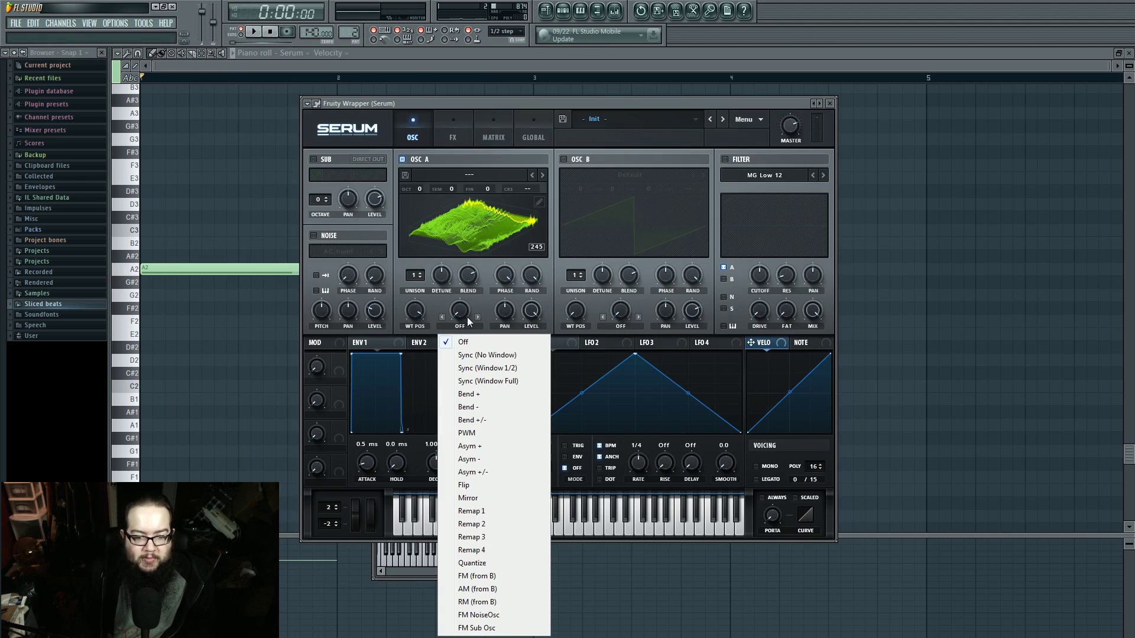
{"action": "left_click", "coordinate": [480, 395]}
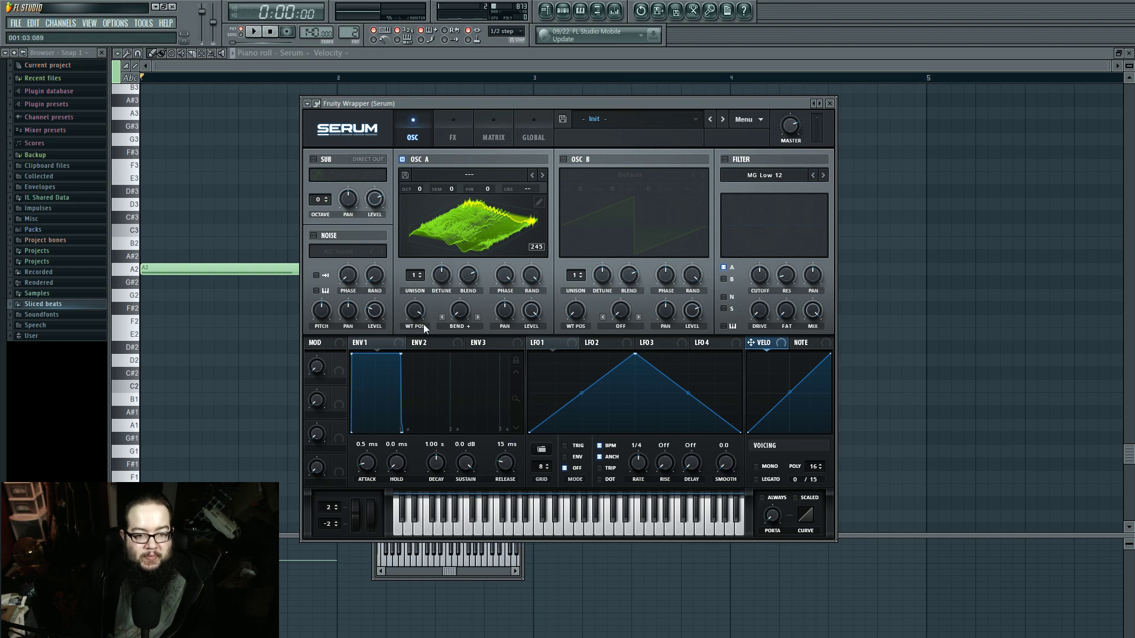
{"action": "scroll", "coordinate": [415, 310], "scroll_direction": "down", "scroll_amount": 3}
{"action": "key", "text": "space"}
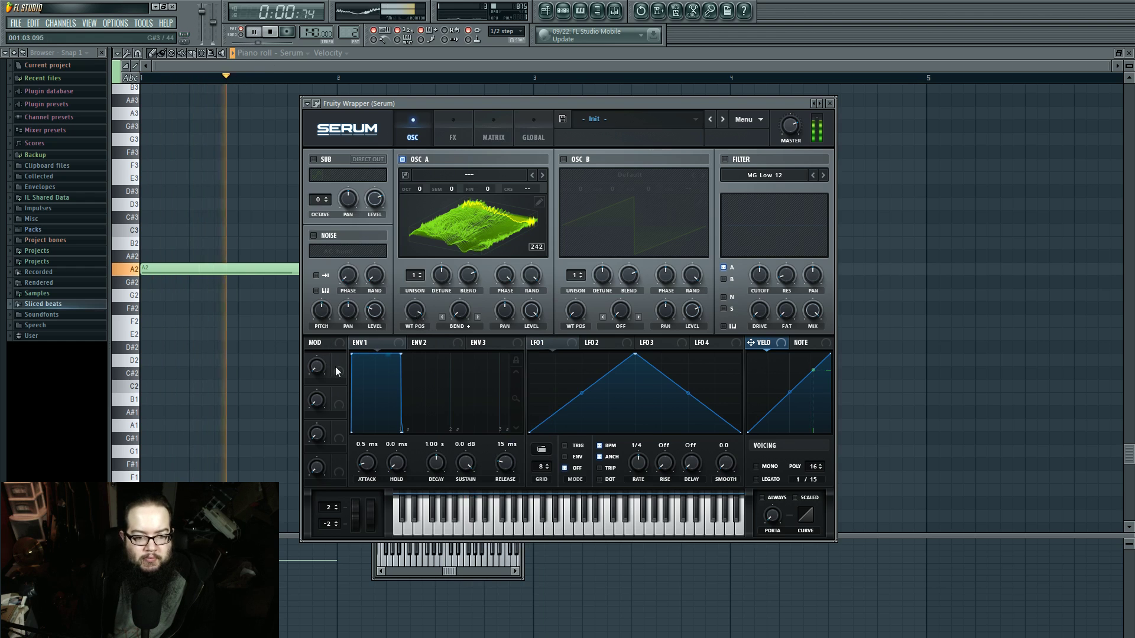
Step: Lower oscillator A's wavetable position to 22 and assign Macro 1 to both its wavetable position and its warp amount
{"action": "left_click_drag", "start_coordinate": [414, 311], "coordinate": [415, 312]}
{"action": "left_click_drag", "start_coordinate": [415, 312], "coordinate": [406, 413]}
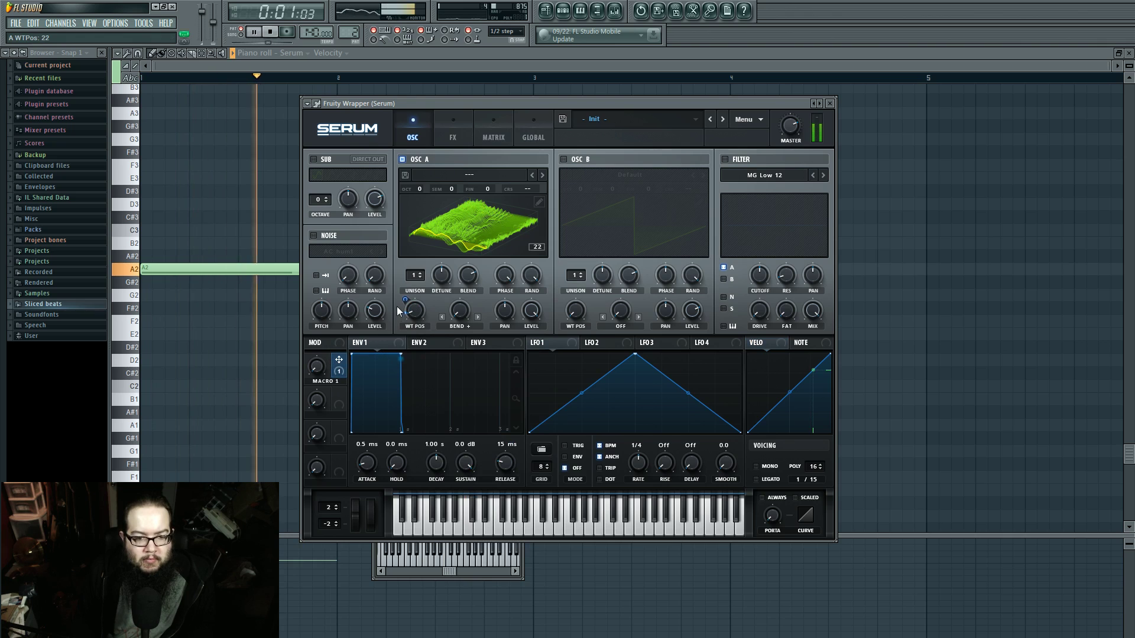
{"action": "left_click_drag", "start_coordinate": [339, 360], "coordinate": [460, 313]}
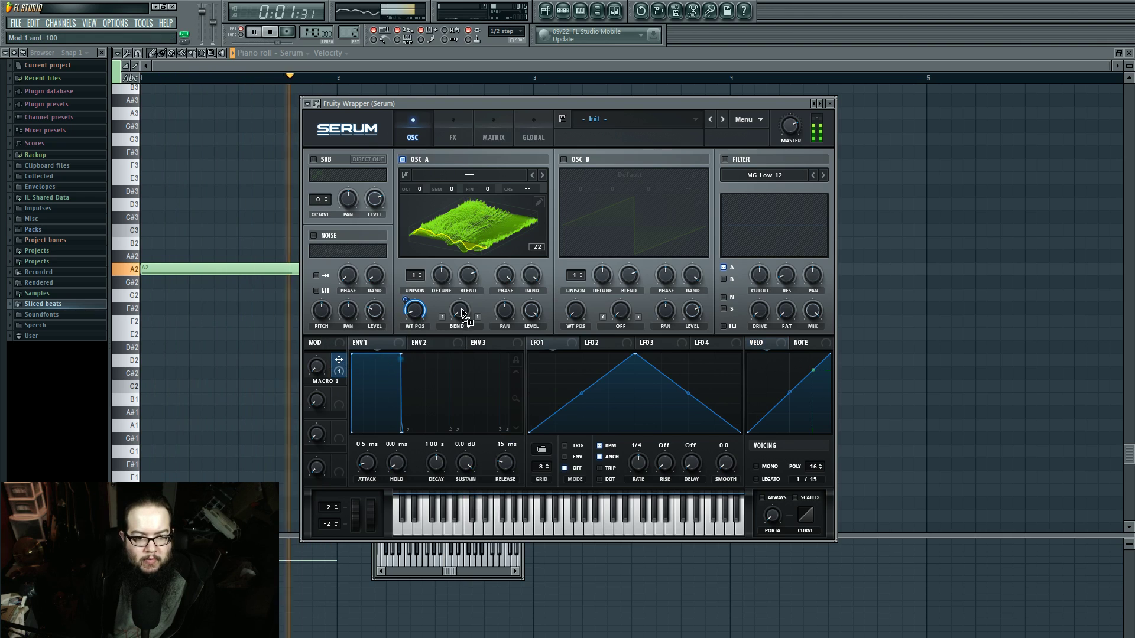
Step: Switch oscillator A's warp mode to Bend +/- and sweep Macro 1 up to 97% while the A2 note plays
{"action": "left_click_drag", "start_coordinate": [317, 367], "coordinate": [343, 277]}
{"action": "left_click_drag", "start_coordinate": [317, 367], "coordinate": [315, 397]}
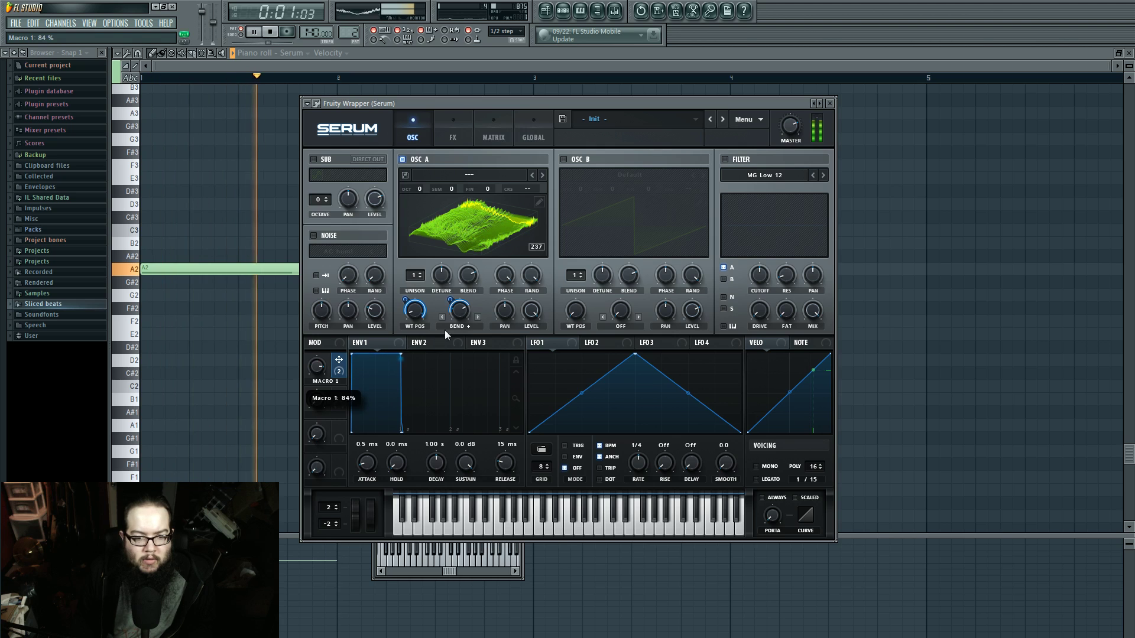
{"action": "left_click", "coordinate": [449, 327]}
{"action": "left_click", "coordinate": [491, 418]}
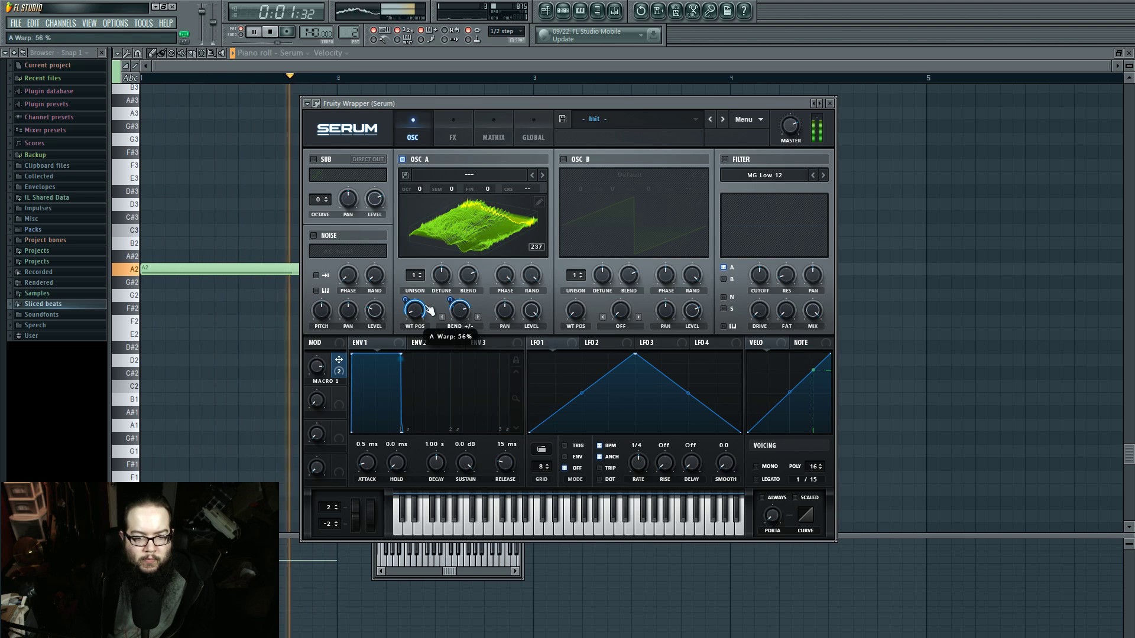
{"action": "left_click_drag", "start_coordinate": [320, 385], "coordinate": [325, 445]}
{"action": "left_click_drag", "start_coordinate": [454, 318], "coordinate": [455, 286]}
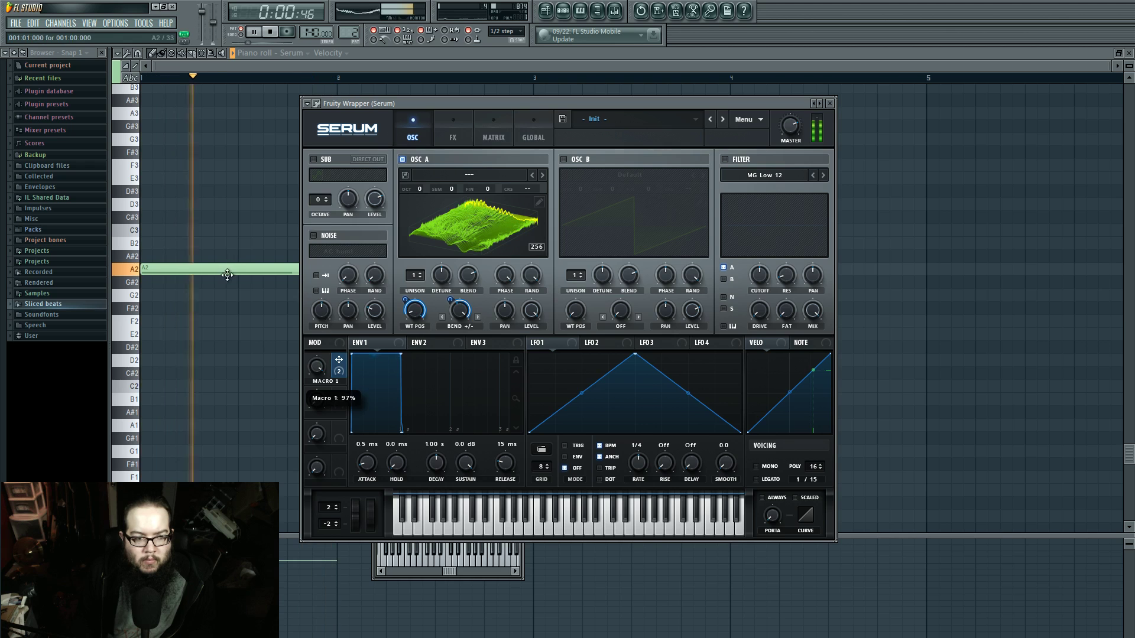
Step: Move the A2 note down to E2, audition it in Serum with Macro 1 sweeps and stop playback
{"action": "left_click_drag", "start_coordinate": [213, 270], "coordinate": [207, 334]}
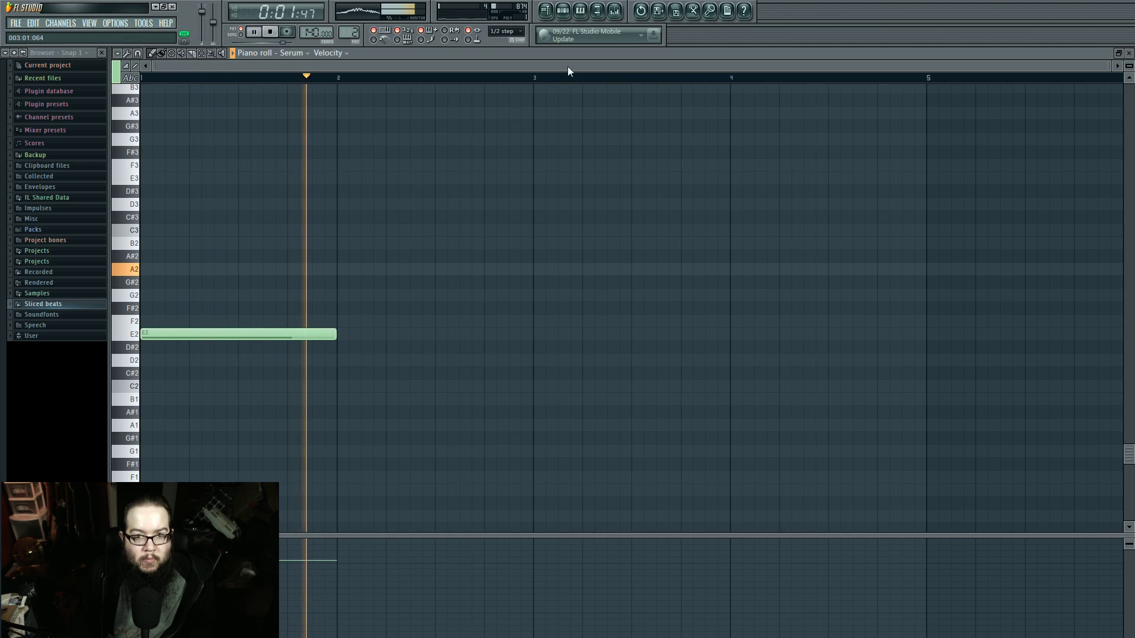
{"action": "left_click", "coordinate": [563, 10]}
{"action": "left_click", "coordinate": [517, 421]}
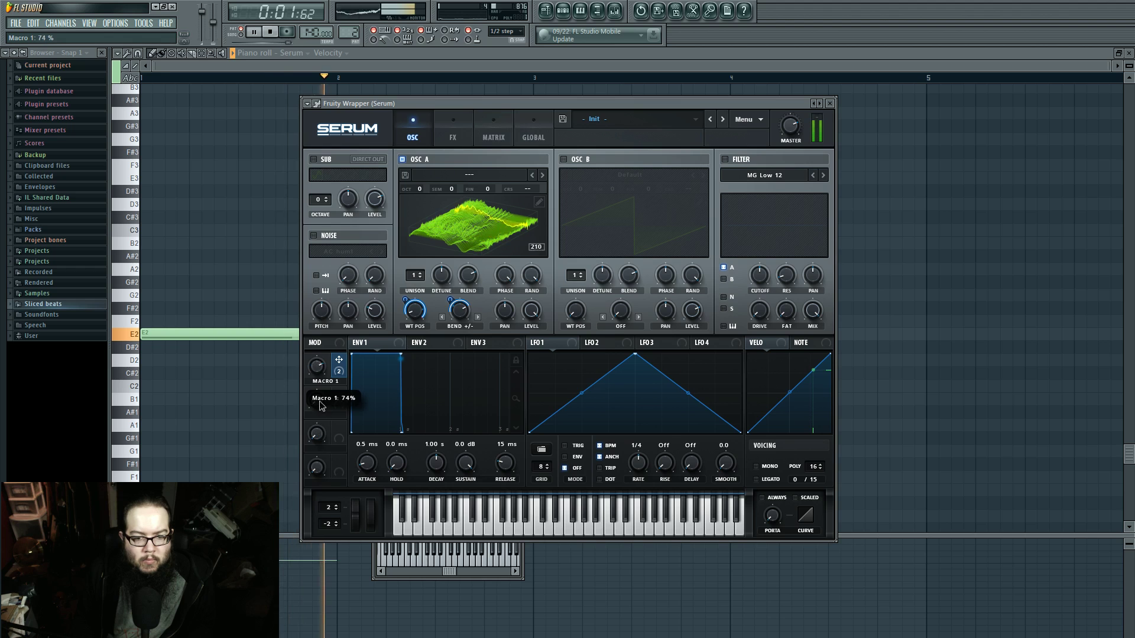
{"action": "left_click_drag", "start_coordinate": [315, 487], "coordinate": [327, 471]}
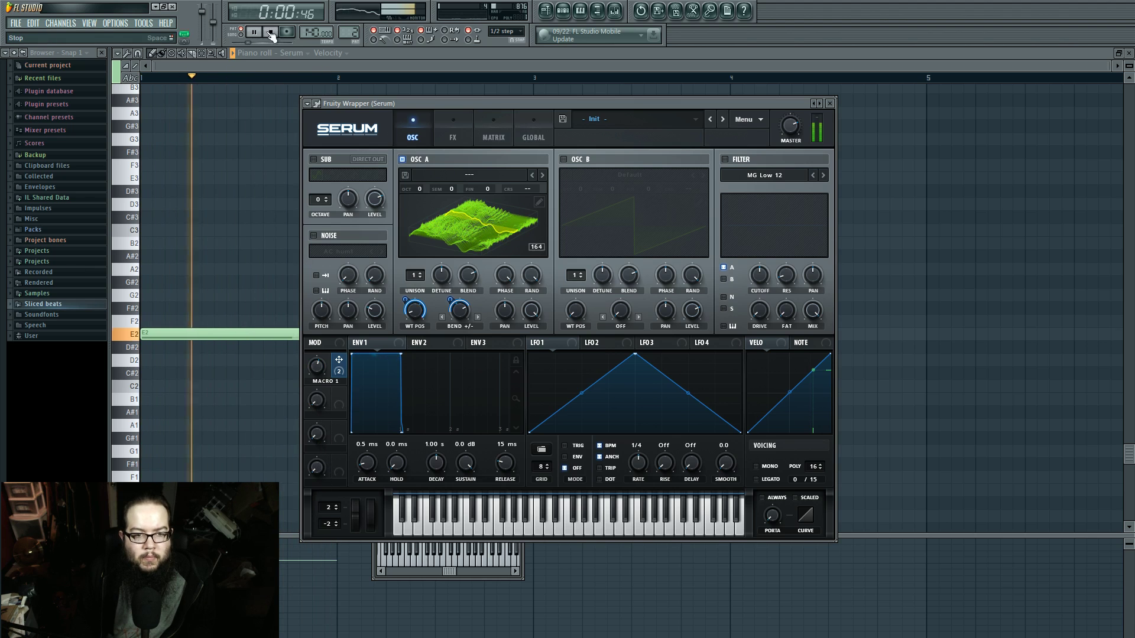
{"action": "key", "text": "space"}
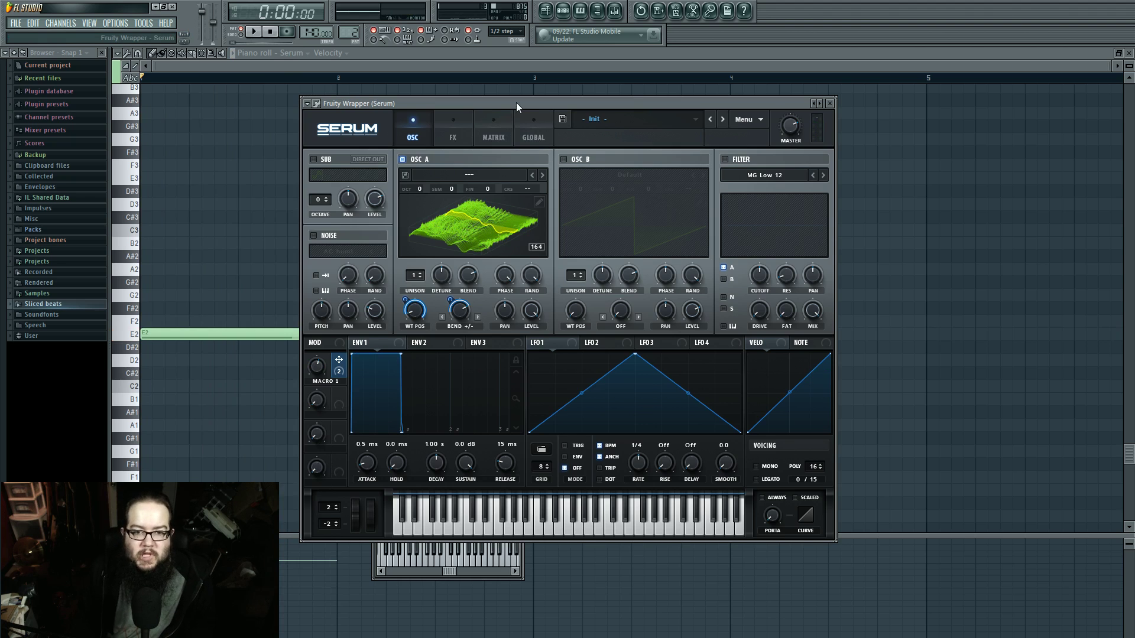
Step: Show the playlist and select the Pattern 1 clip on Track 1
{"action": "mouse_move", "coordinate": [516, 102]}
{"action": "left_mouse_down"}
{"action": "mouse_move", "coordinate": [489, 103]}
{"action": "mouse_move", "coordinate": [516, 97]}
{"action": "left_mouse_up"}
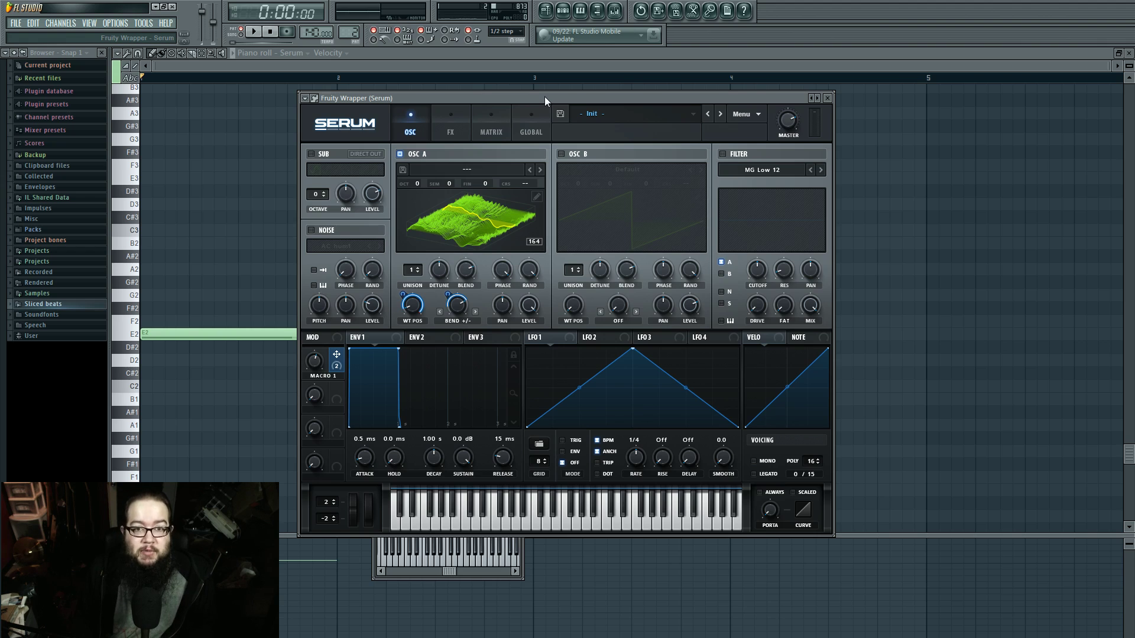
{"action": "left_click", "coordinate": [545, 10]}
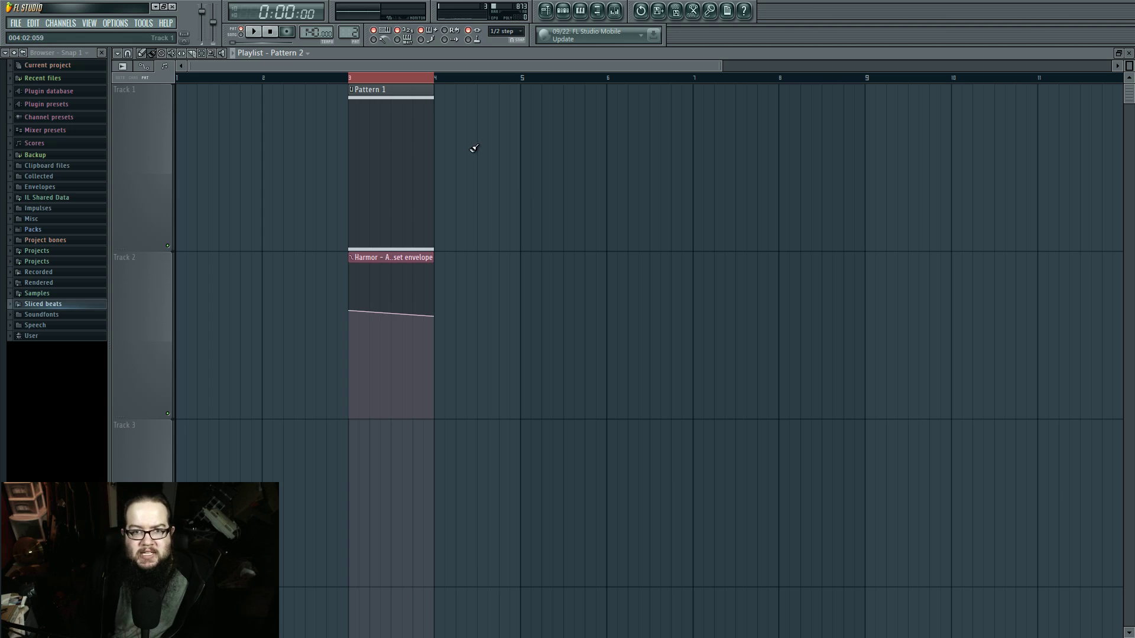
{"action": "left_click", "coordinate": [395, 142]}
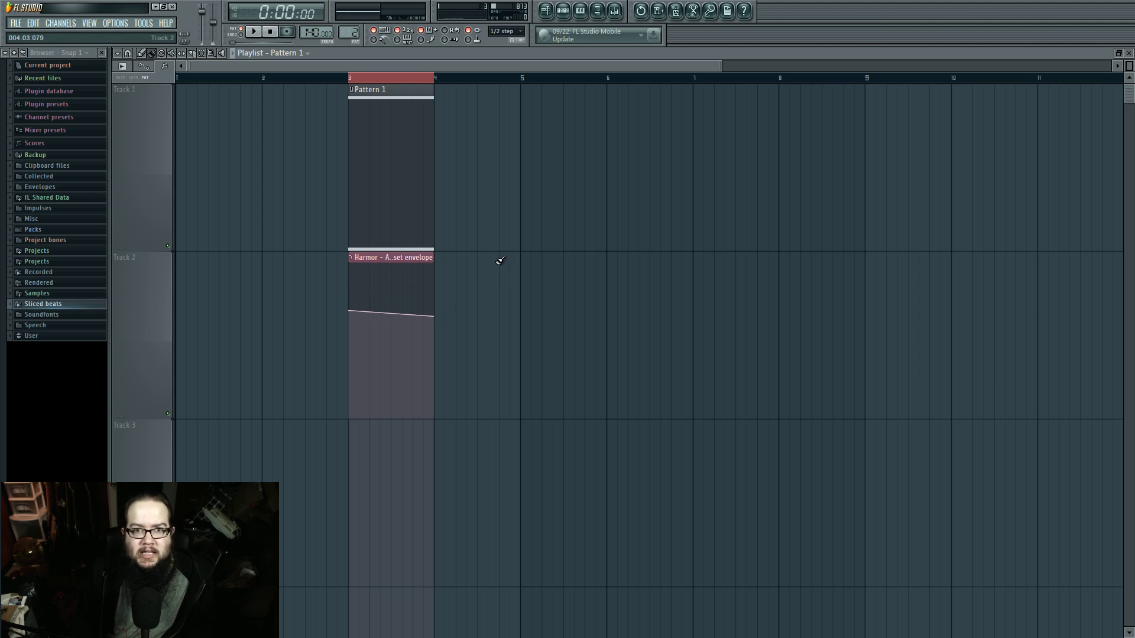
Step: Reopen Serum over the playlist and move its window down so the Pattern 1 clip's title is uncovered
{"action": "left_click", "coordinate": [563, 10]}
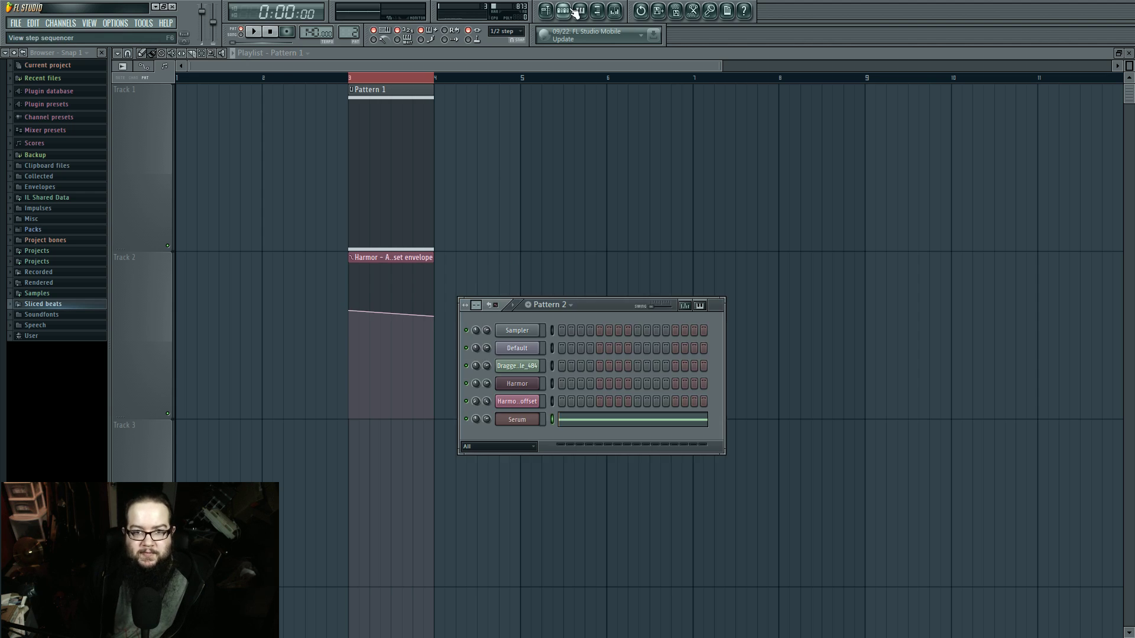
{"action": "left_click", "coordinate": [531, 421]}
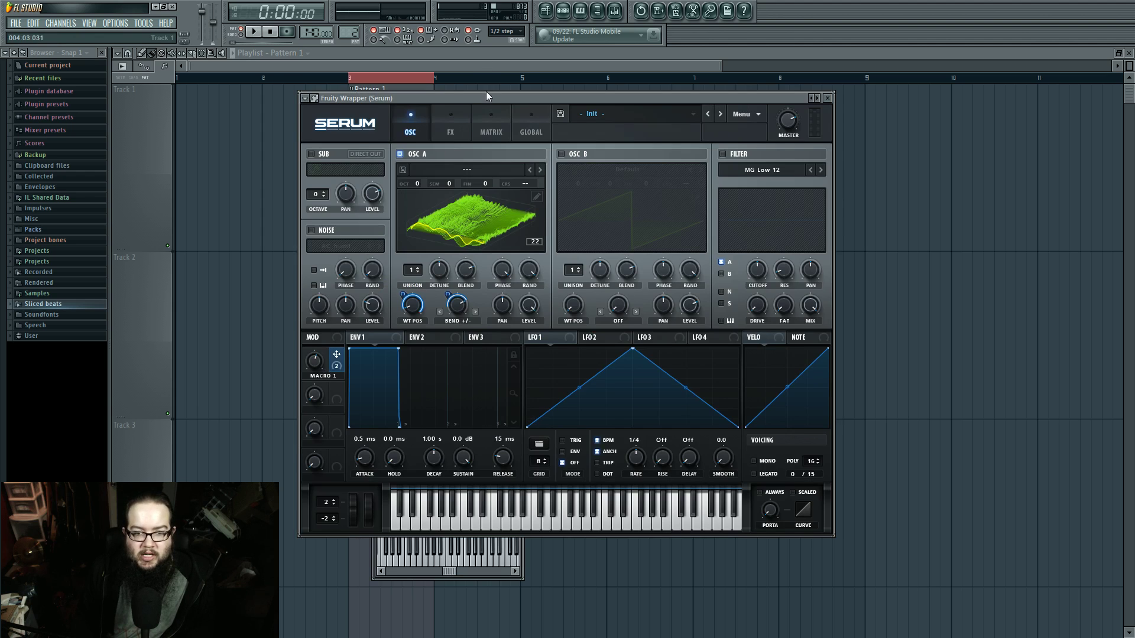
{"action": "left_click_drag", "start_coordinate": [487, 94], "coordinate": [452, 135]}
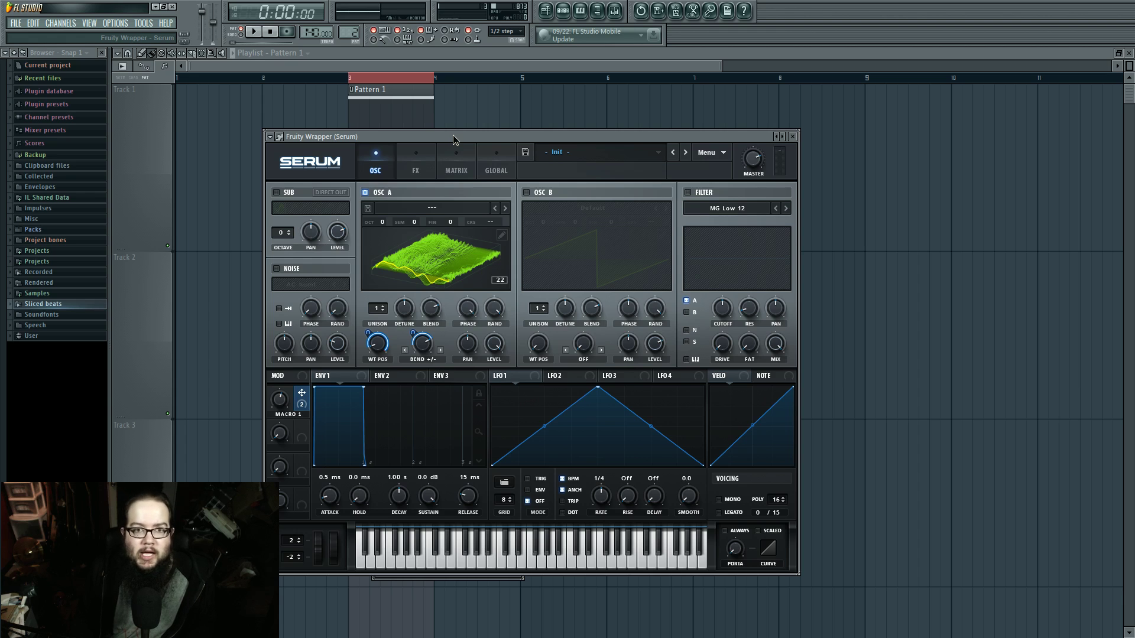
{"action": "left_click_drag", "start_coordinate": [453, 135], "coordinate": [534, 137]}
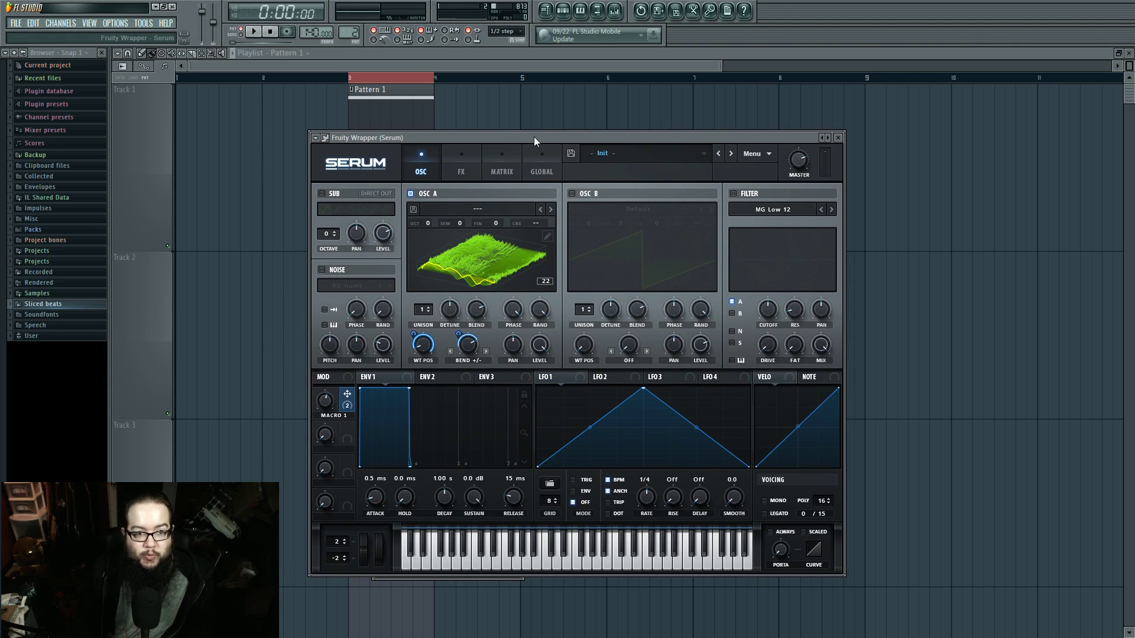